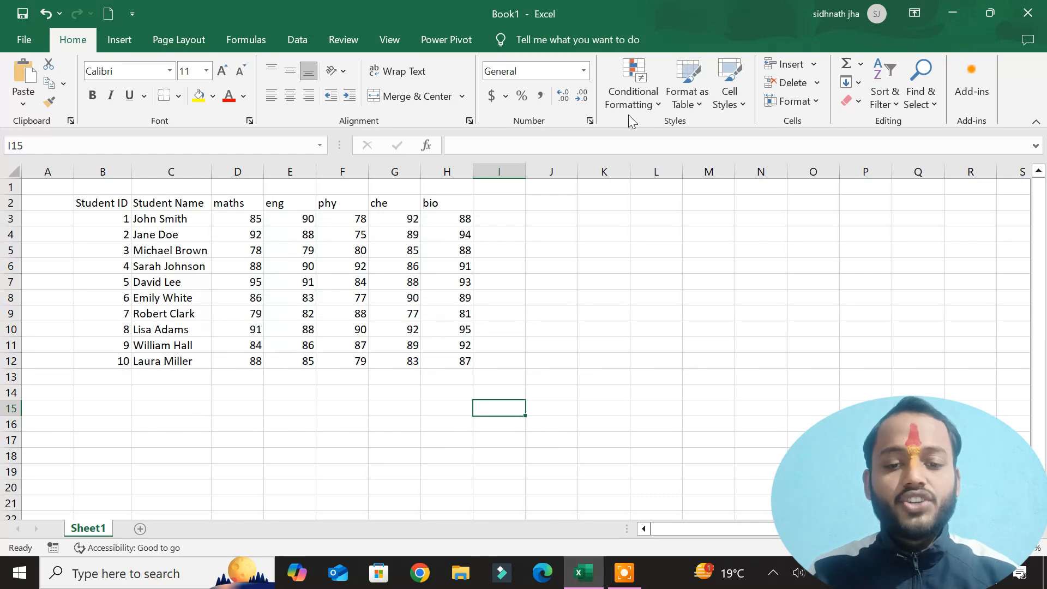
Step: Start a Greater Than highlight rule on the subject marks in D3:H12 with a threshold of 90
left_click(591, 217)
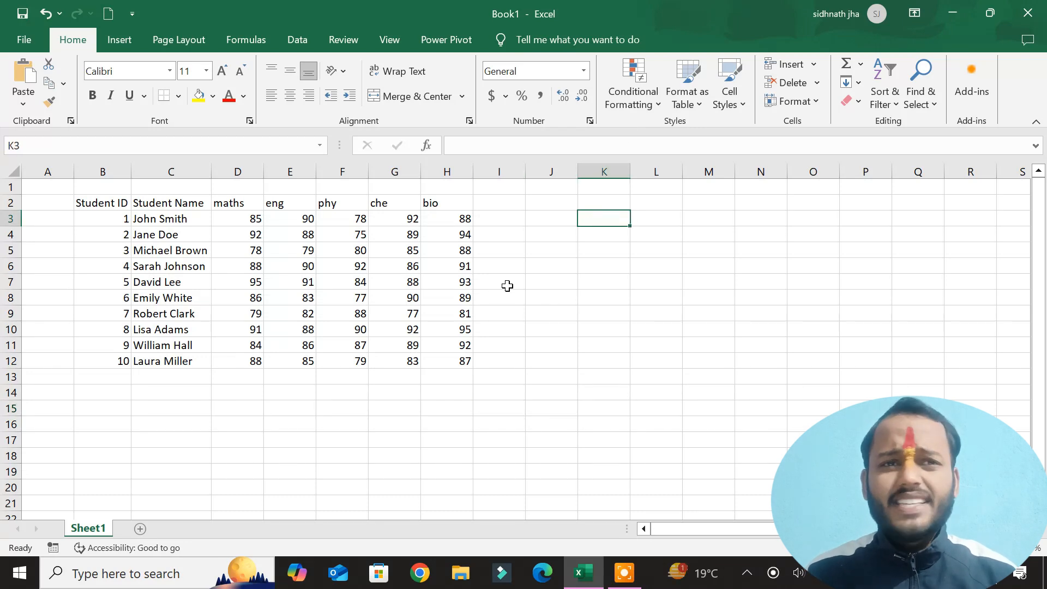
left_click(508, 291)
left_click_drag(218, 220, 457, 355)
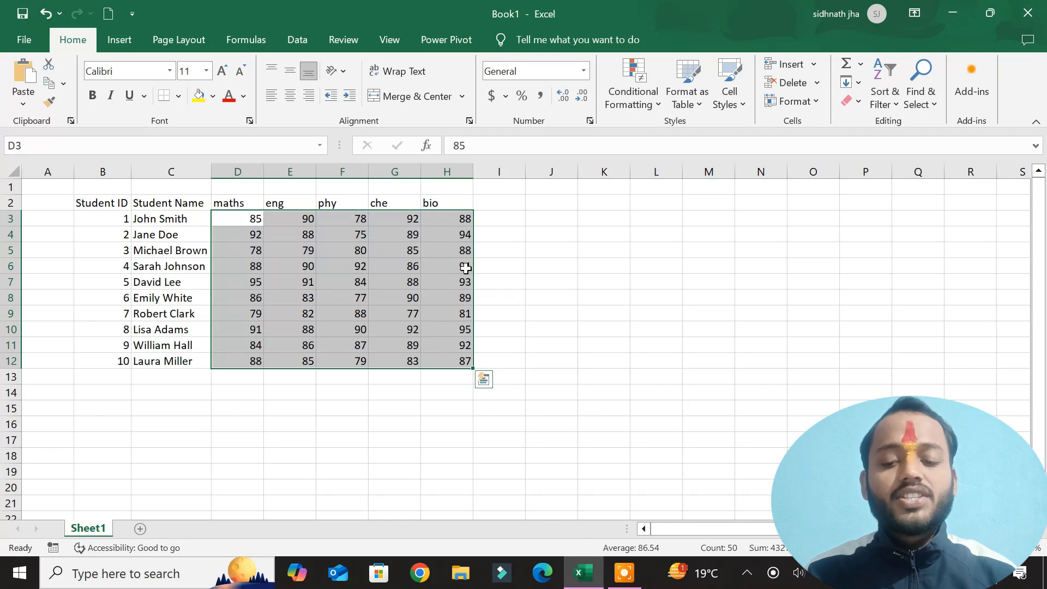
left_click(649, 97)
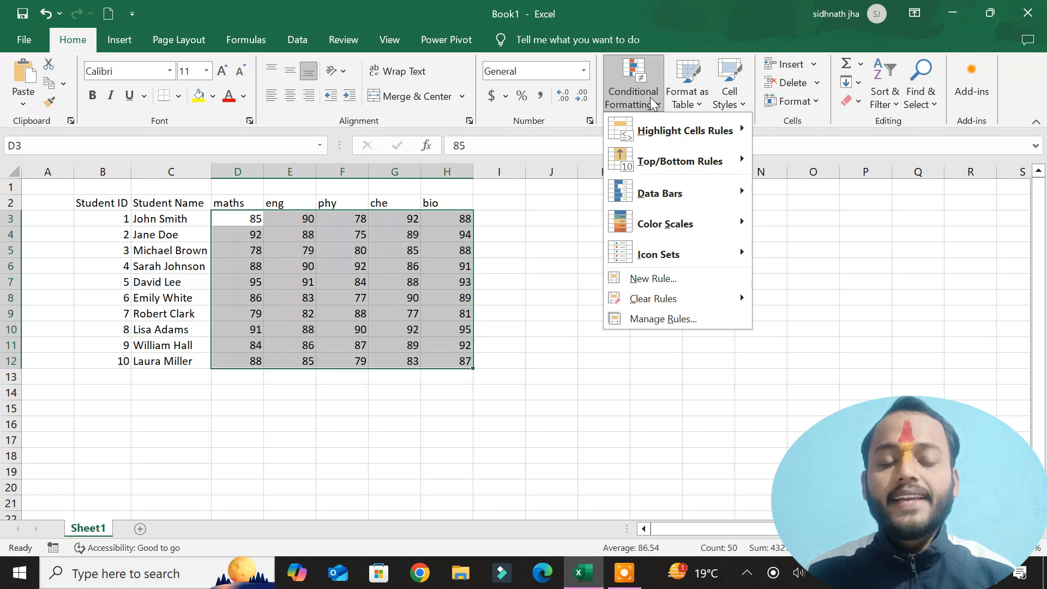
mouse_move(681, 135)
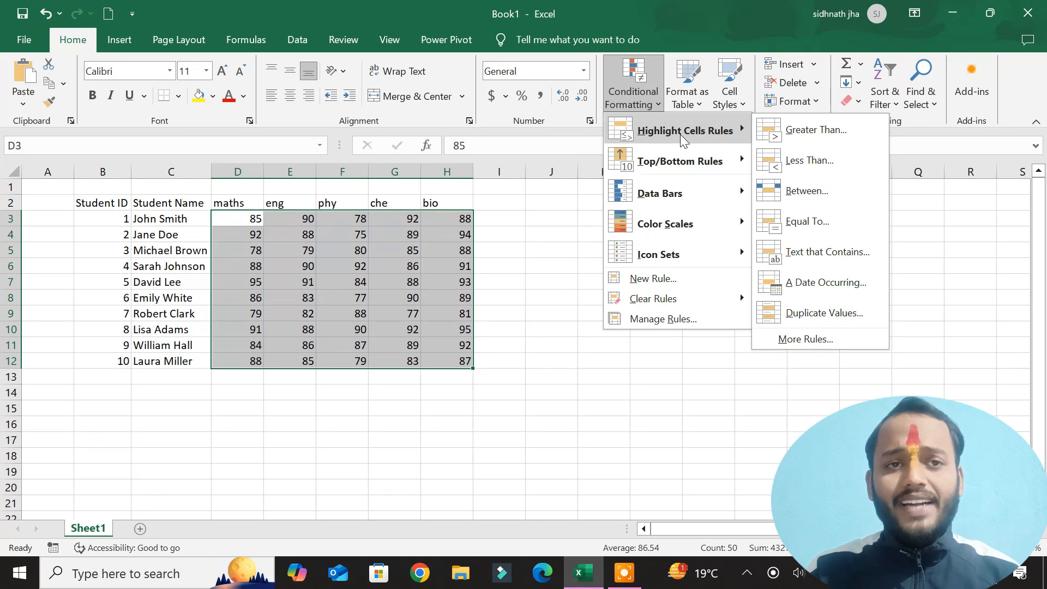
left_click(814, 131)
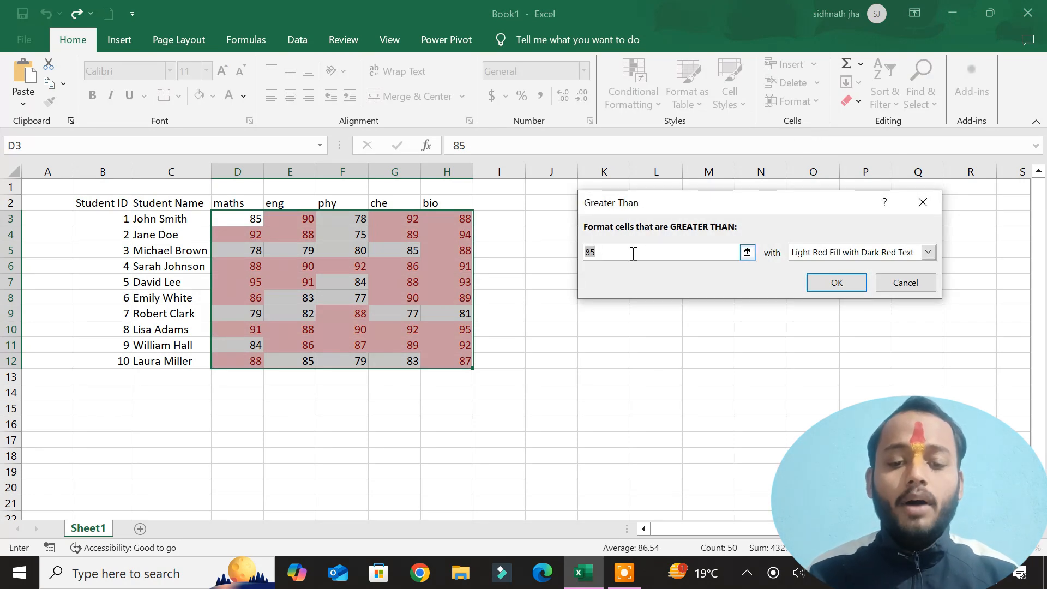
type("9")
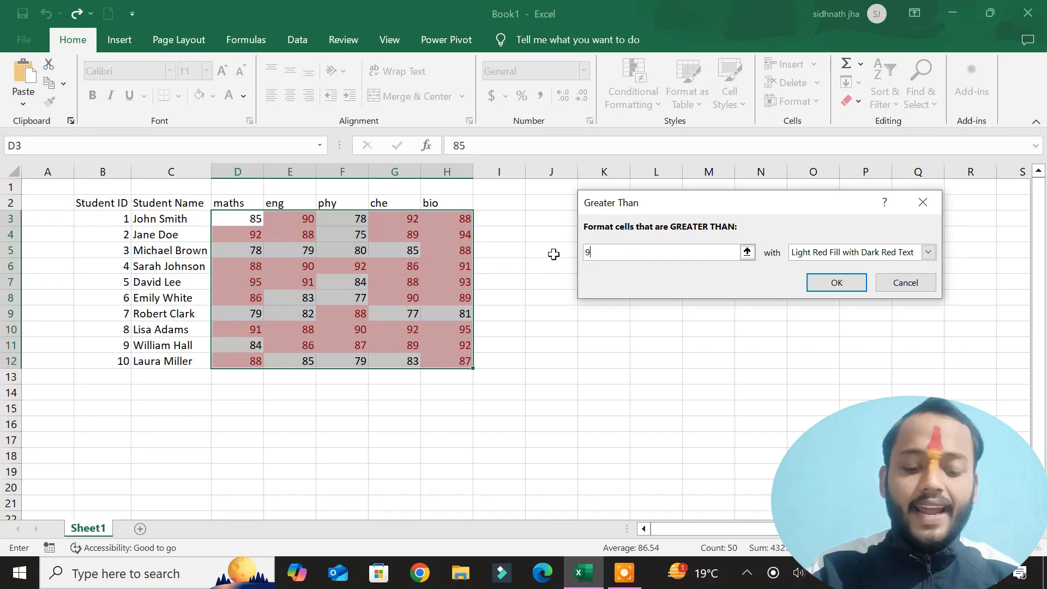
type("0")
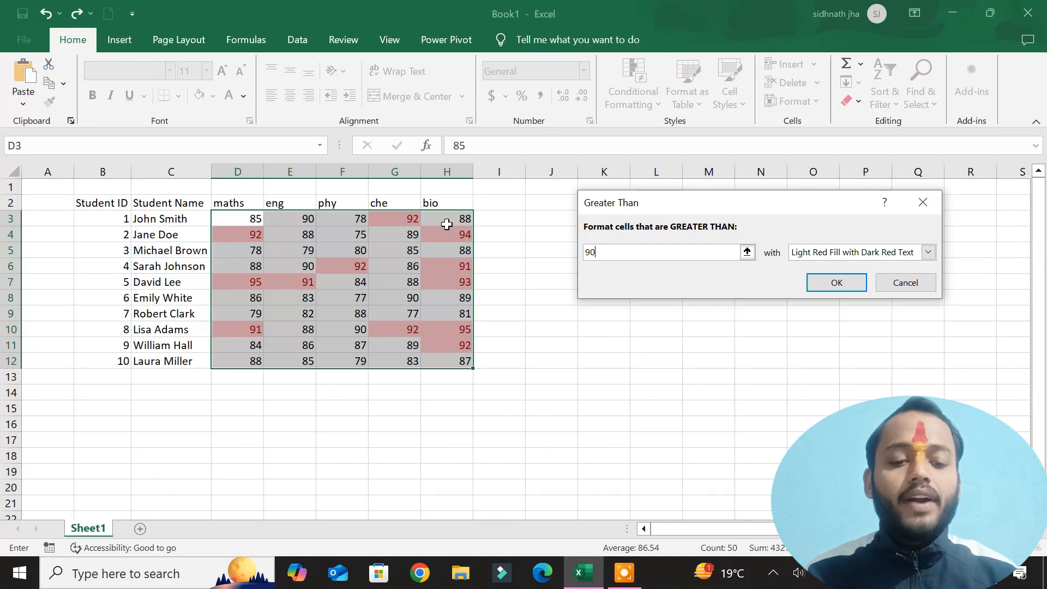
Step: Preview the rule with Yellow Fill with Dark Yellow Text, Green Fill with Dark Green Text, Light Red Fill, Red Text and Red Border
left_click(928, 252)
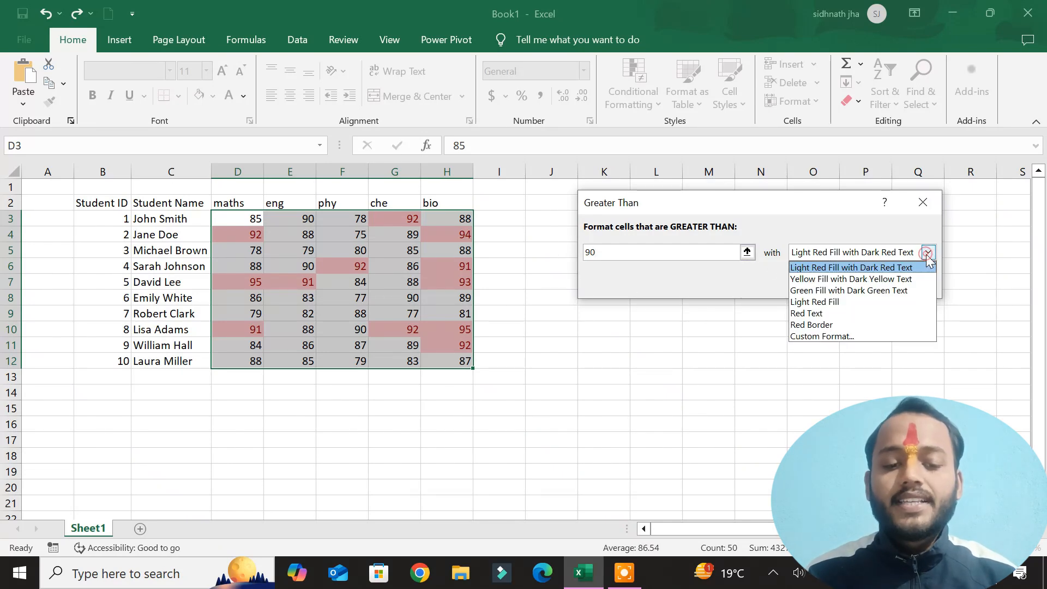
left_click(883, 279)
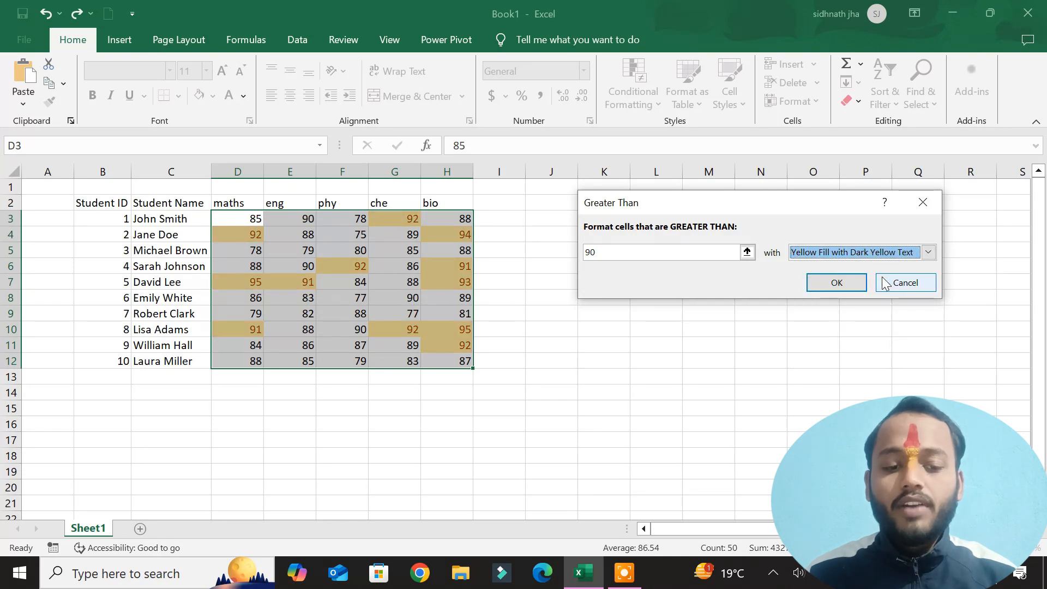
left_click(929, 252)
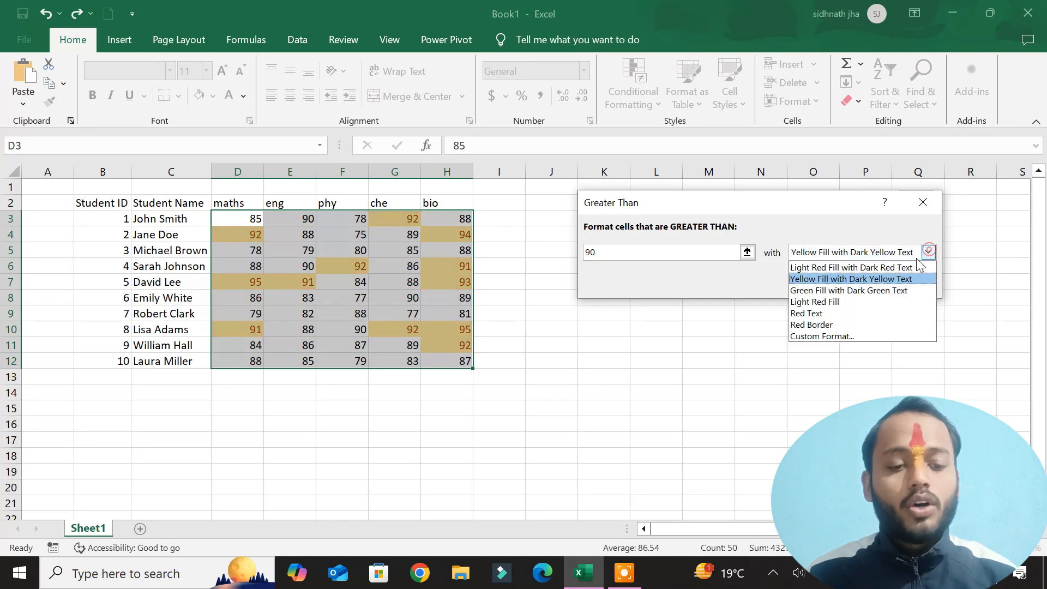
left_click(863, 290)
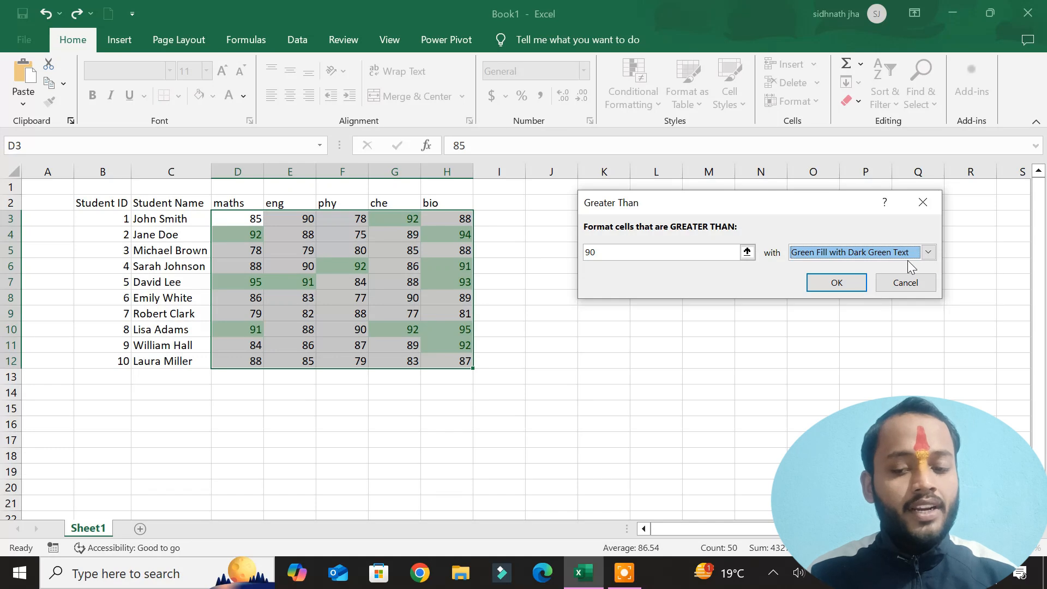
left_click(928, 252)
left_click(855, 302)
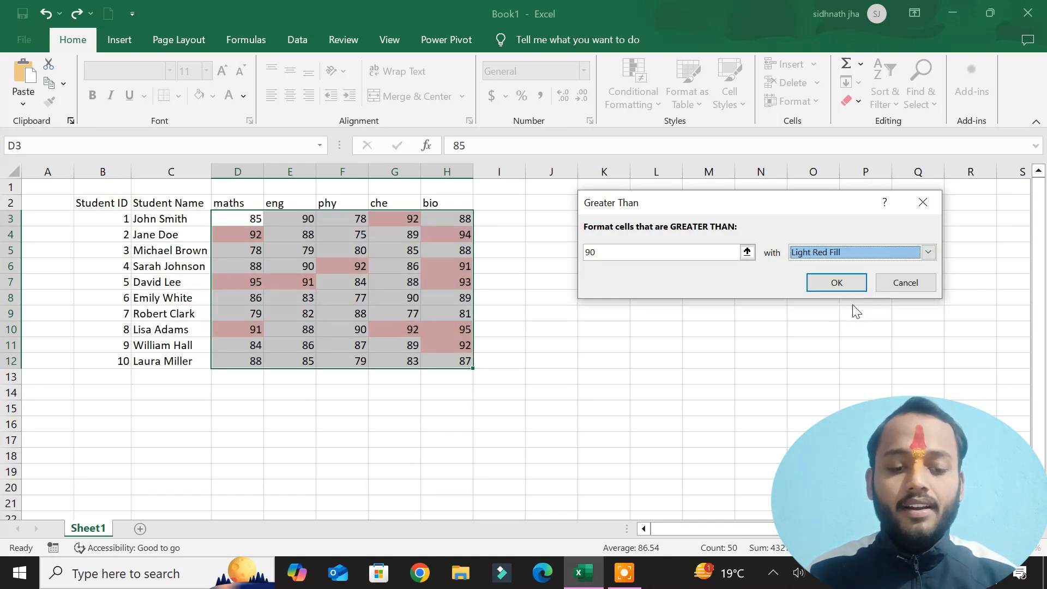
left_click(926, 256)
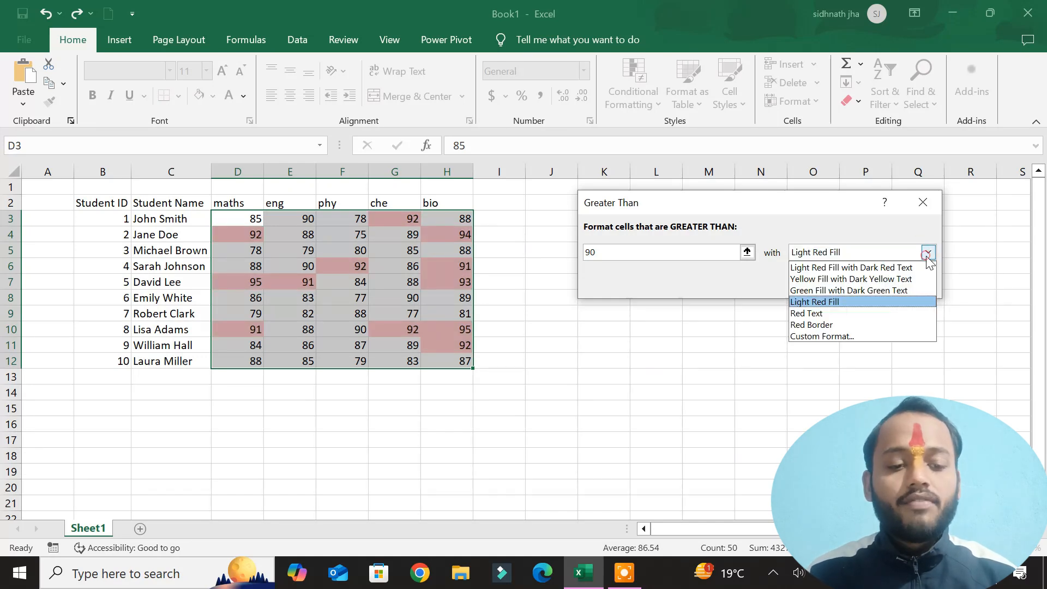
left_click(850, 308)
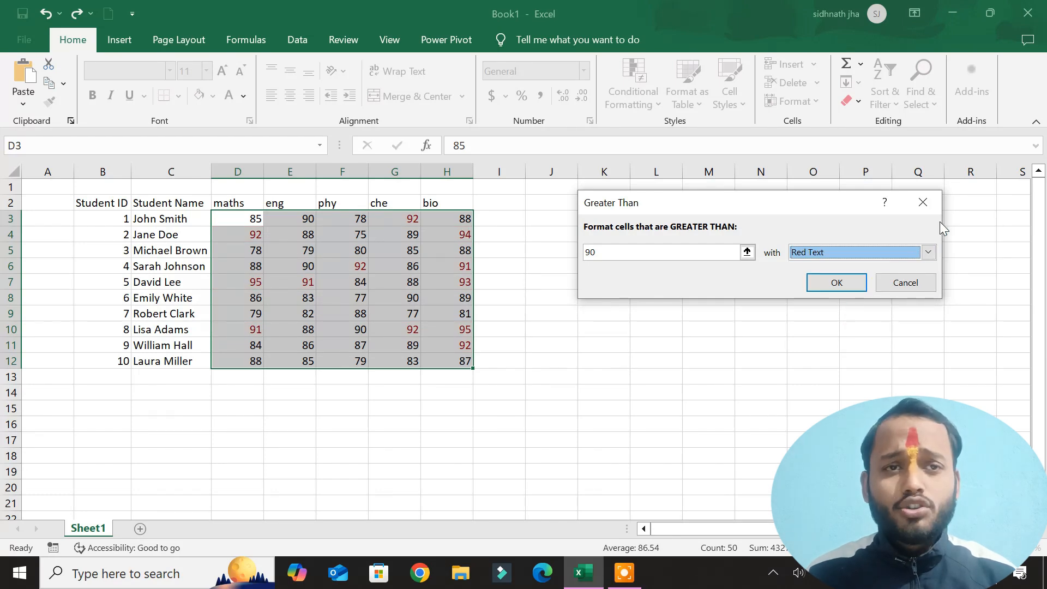
left_click(929, 257)
left_click(861, 327)
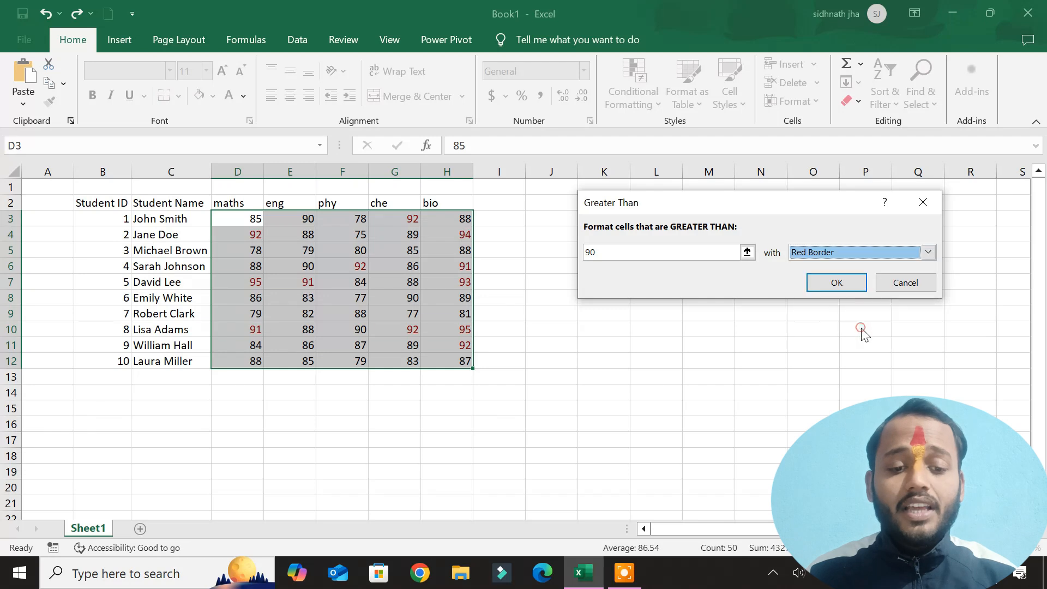
Step: Try custom yellow, green and blue fills for marks greater than 90, applying blue to the preview, and discard the rule
left_click(928, 252)
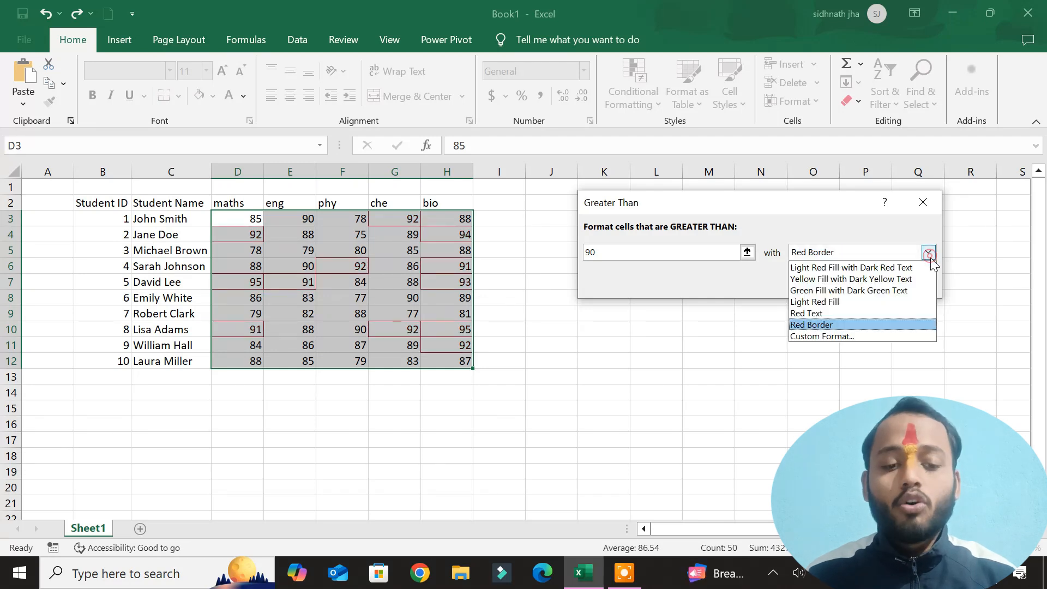
left_click(838, 335)
left_click(725, 44)
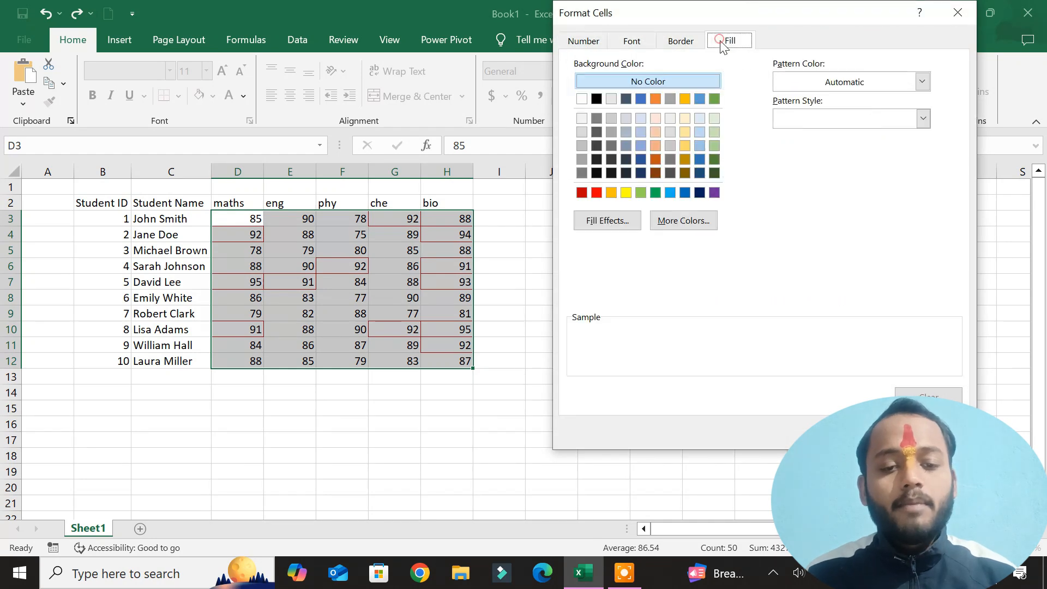
left_click(626, 193)
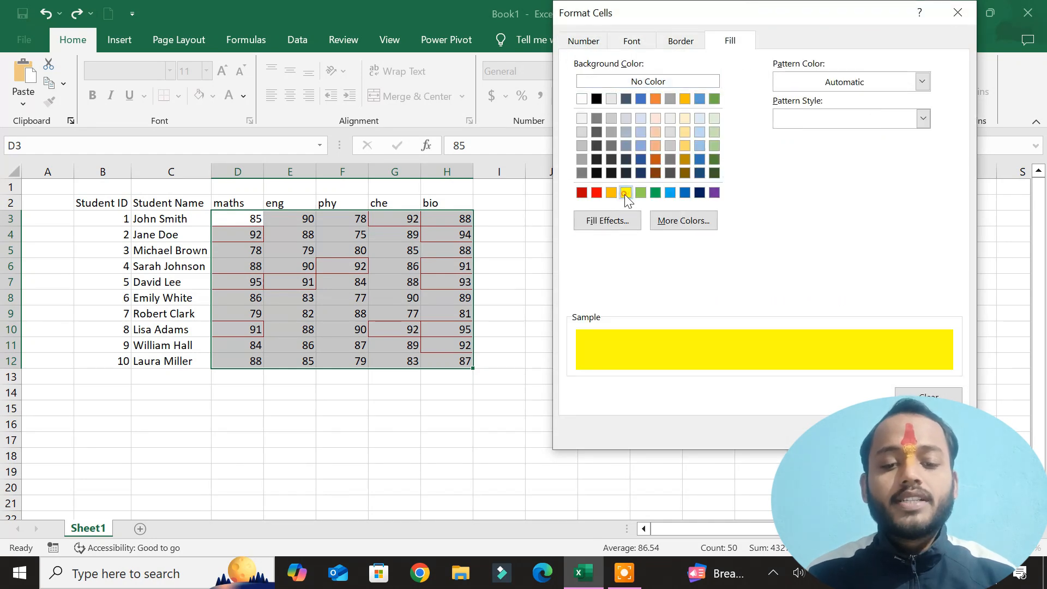
left_click(656, 193)
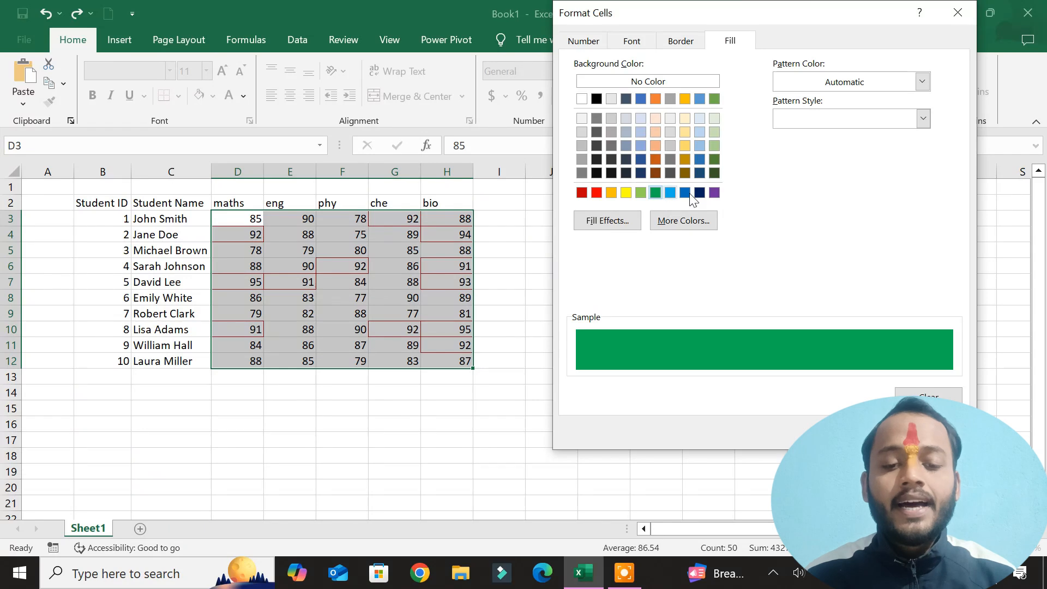
left_click(685, 194)
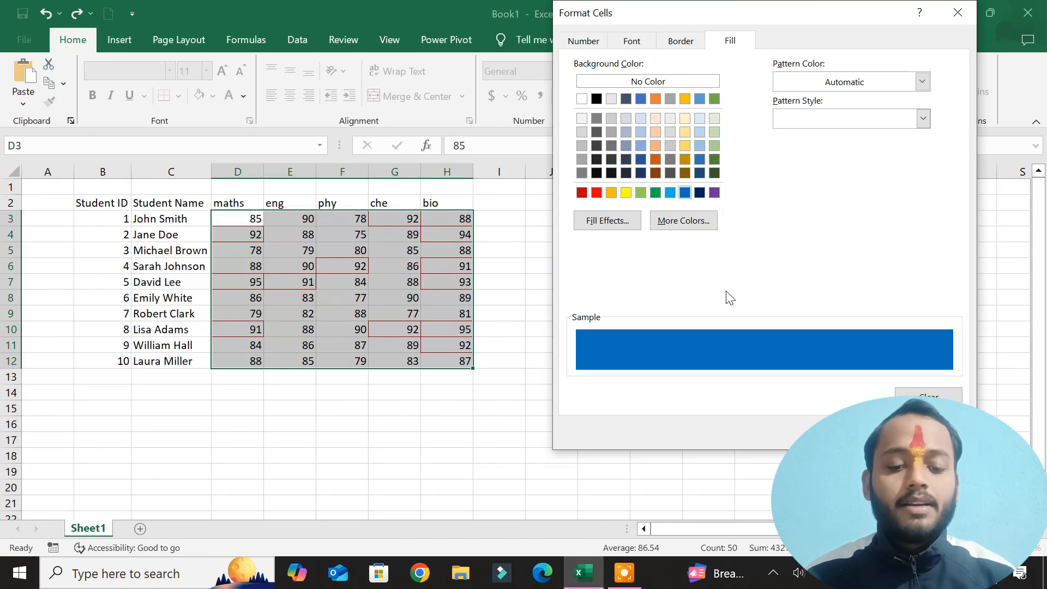
left_click(871, 432)
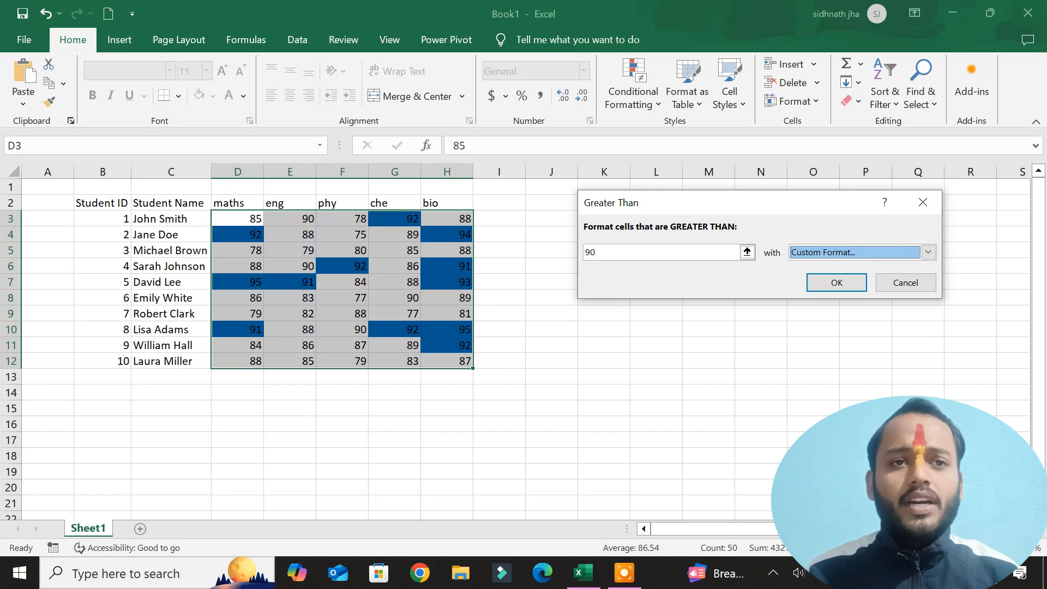
left_click(902, 283)
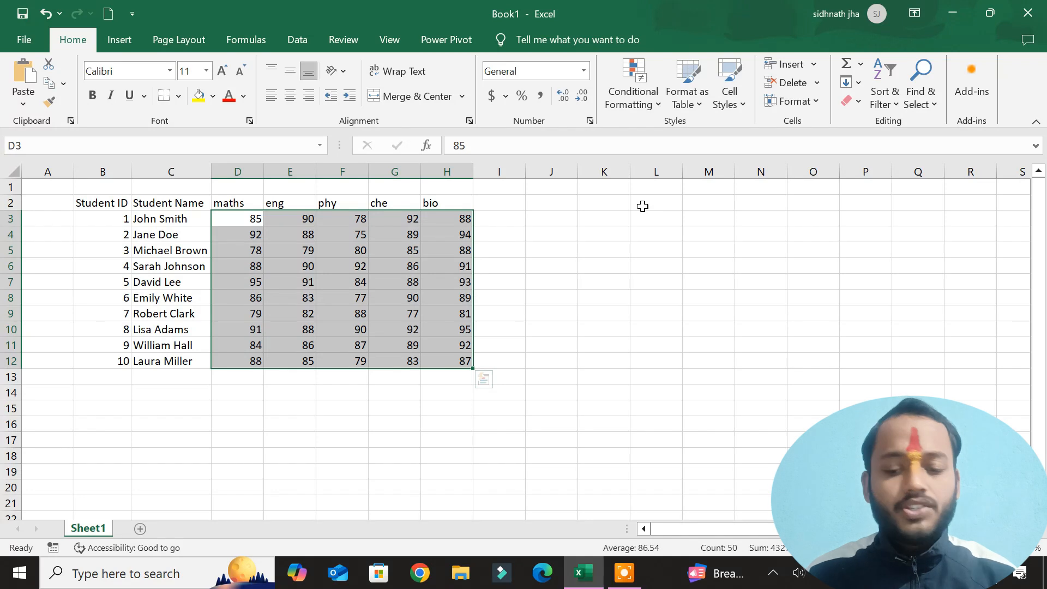
Step: Try a Between highlight rule from 90 to 95 on the selected marks, and cancel it
left_click(645, 110)
mouse_move(666, 142)
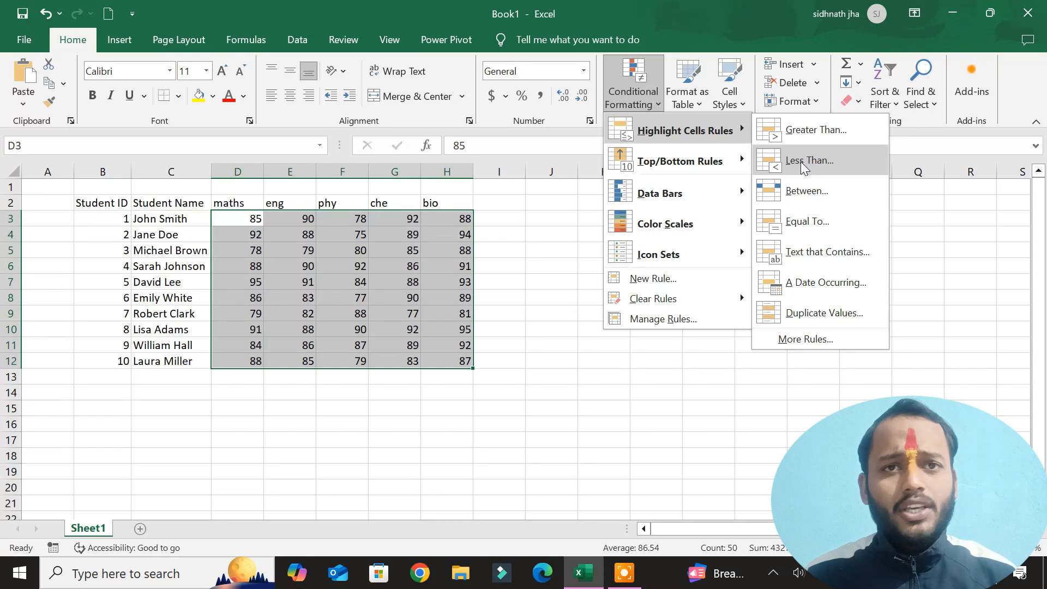
left_click(798, 190)
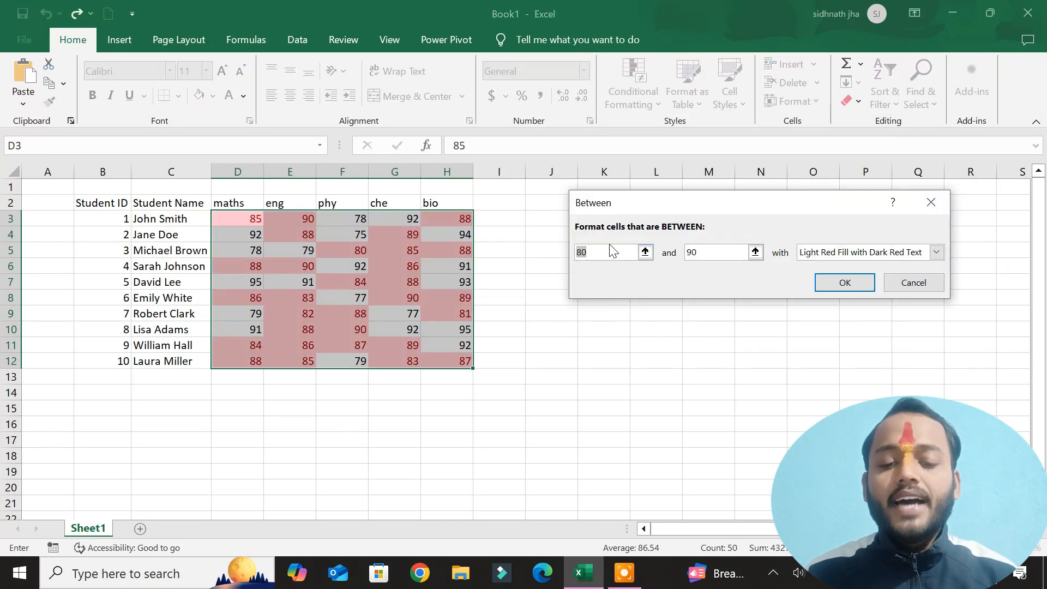
type("0")
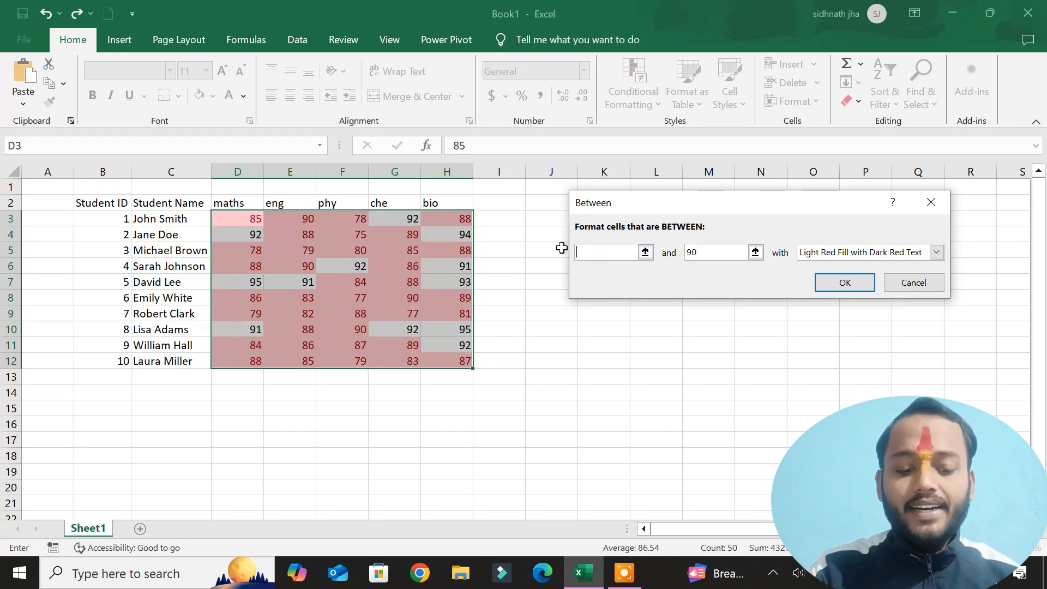
type("90")
double_click(708, 252)
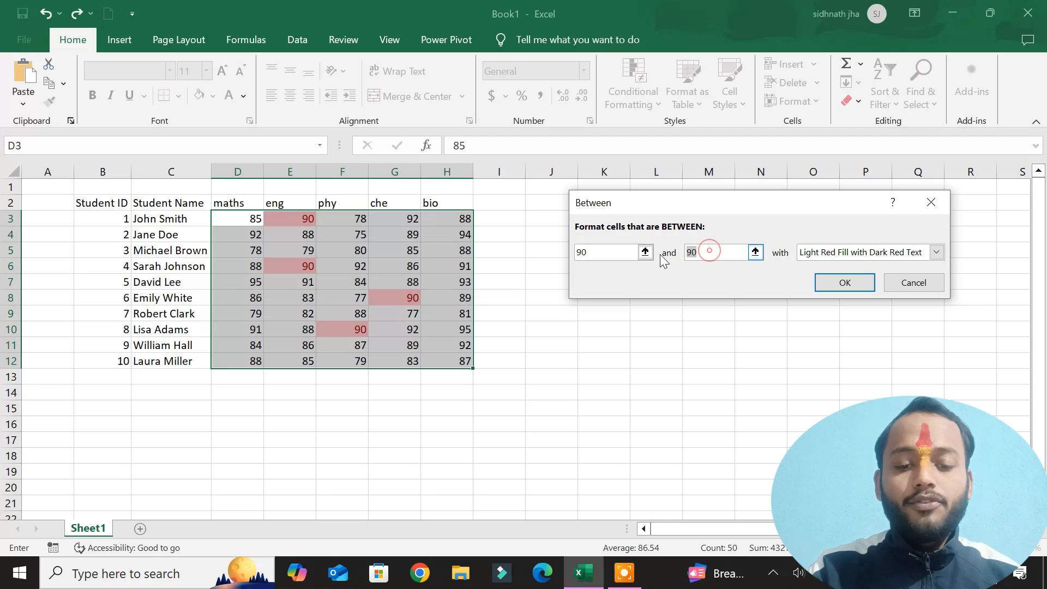
type("95")
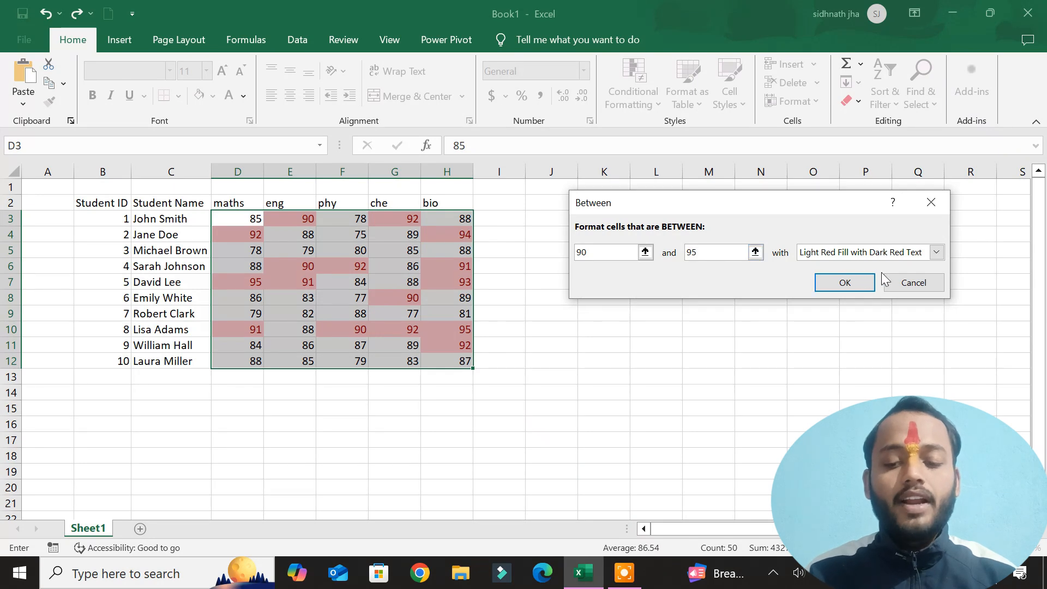
left_click(914, 283)
Step: Try an Equal To highlight rule for the value 88 on the selected marks, and cancel it
left_click(654, 104)
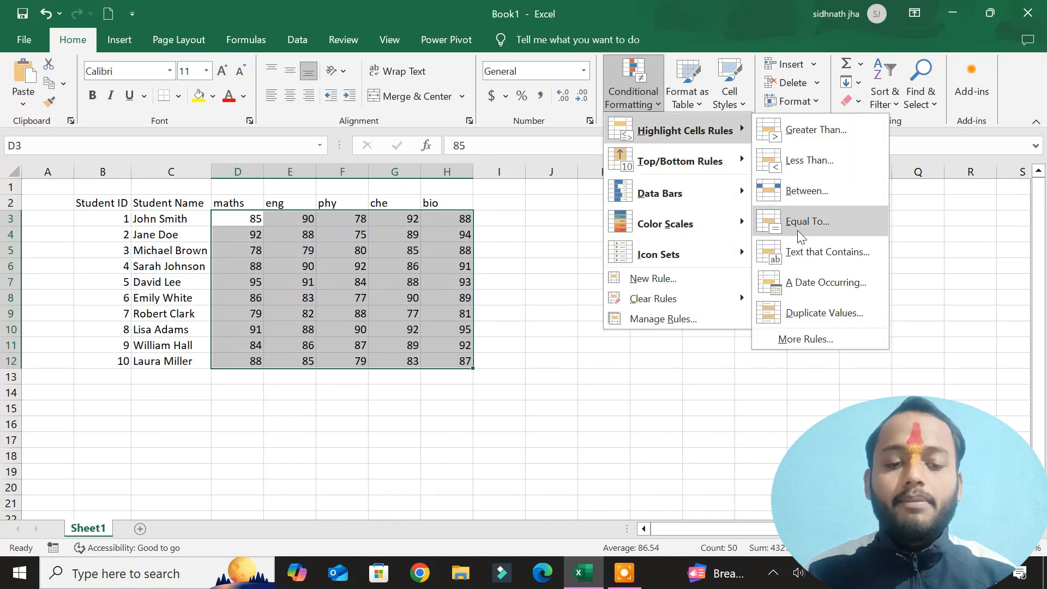
left_click(797, 230)
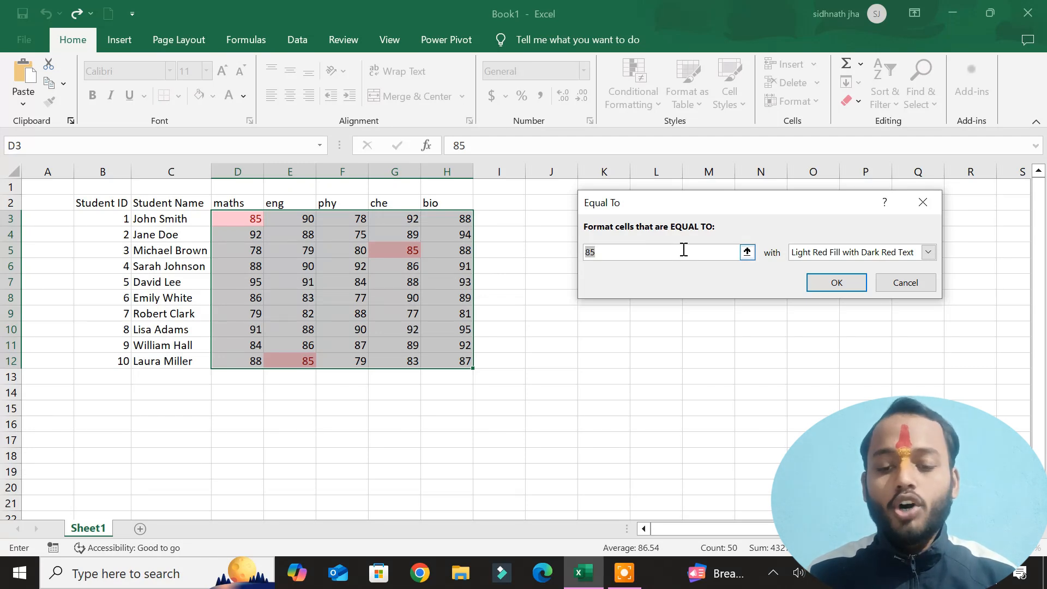
type("88")
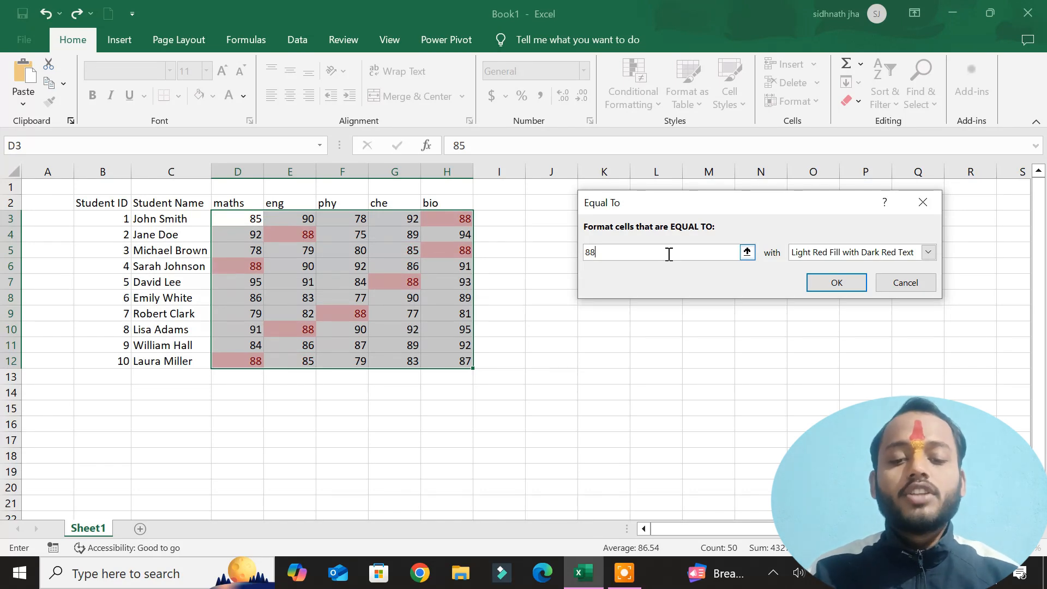
left_click(923, 203)
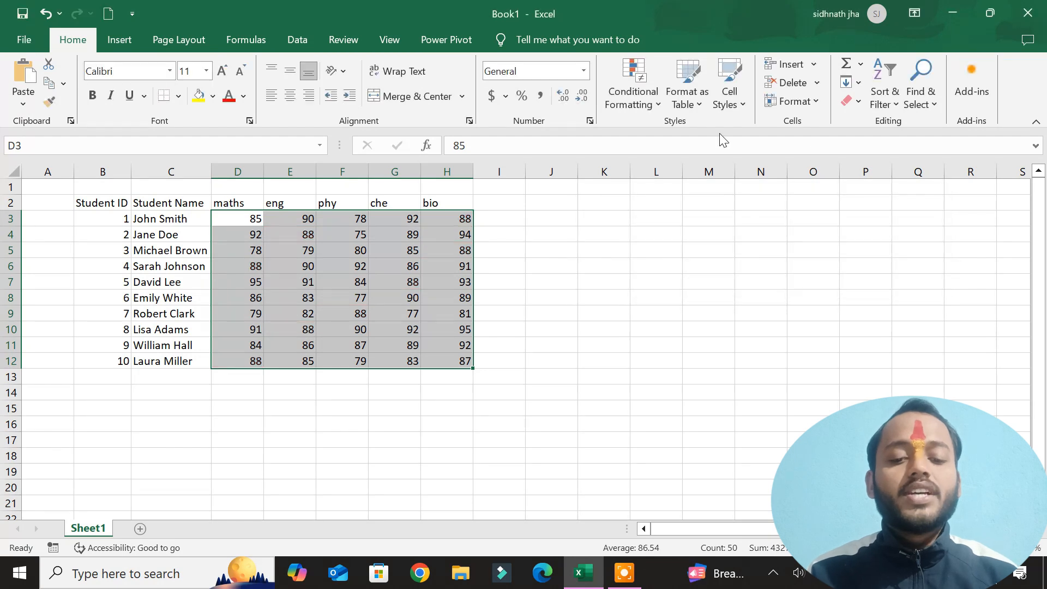
left_click(621, 92)
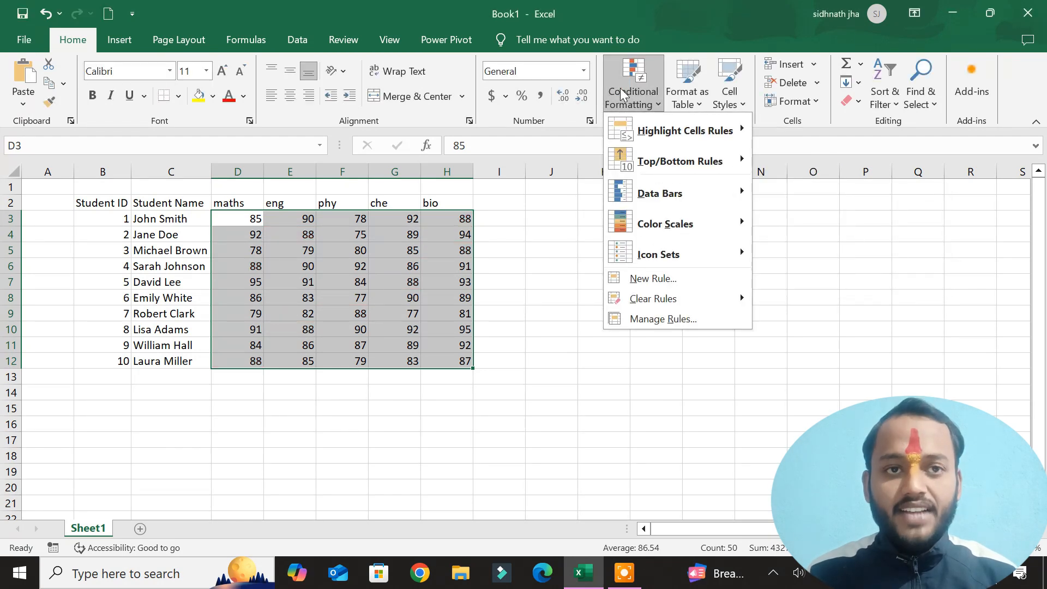
mouse_move(666, 138)
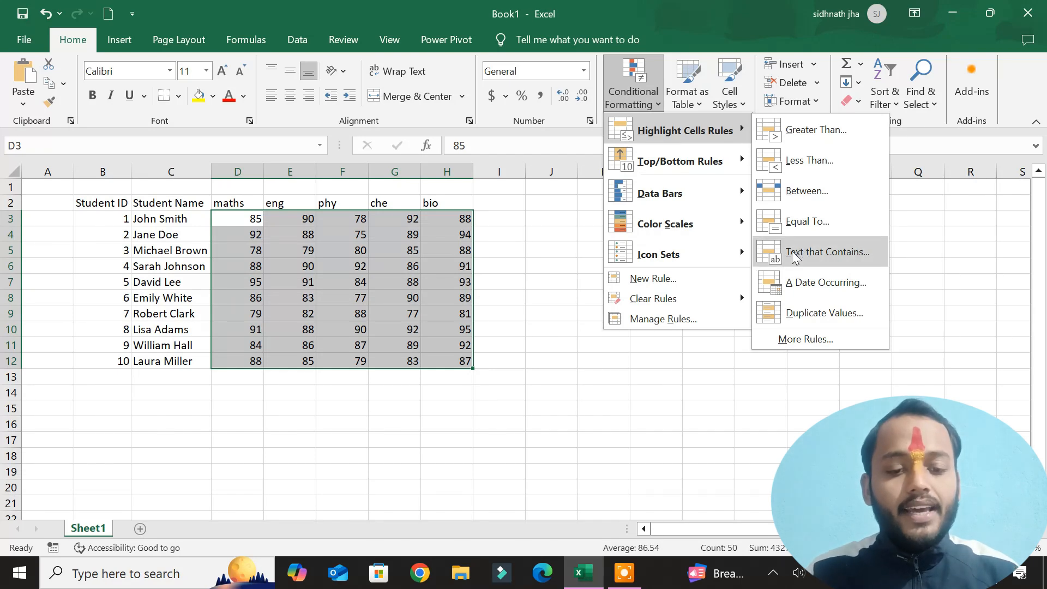
left_click(537, 330)
left_click(540, 330)
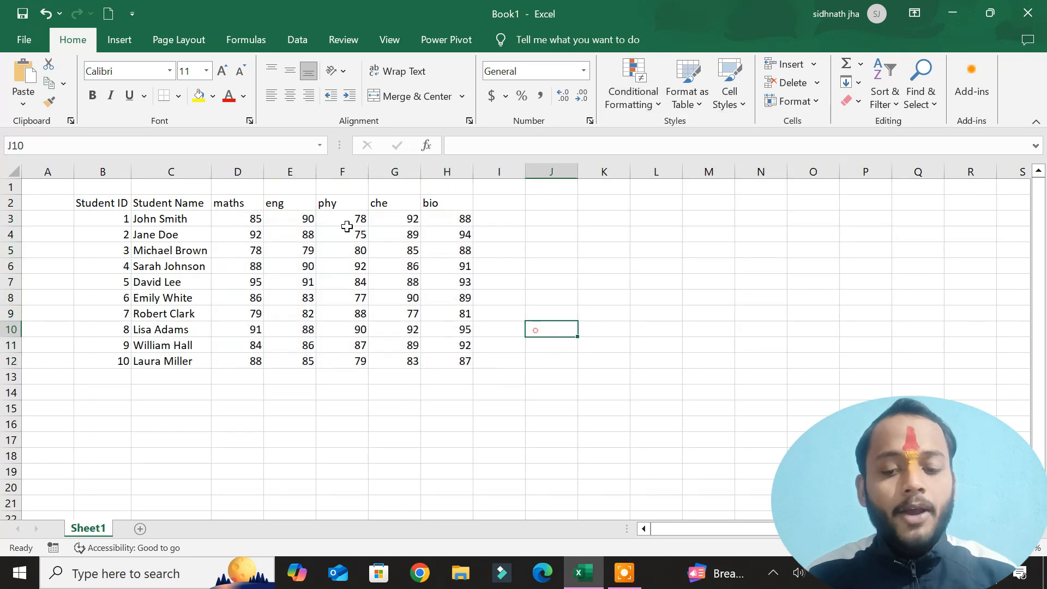
Step: Try a Text That Contains highlight rule for the letter "j" on the whole student table B2:H12, and cancel it
left_click_drag(106, 198, 456, 365)
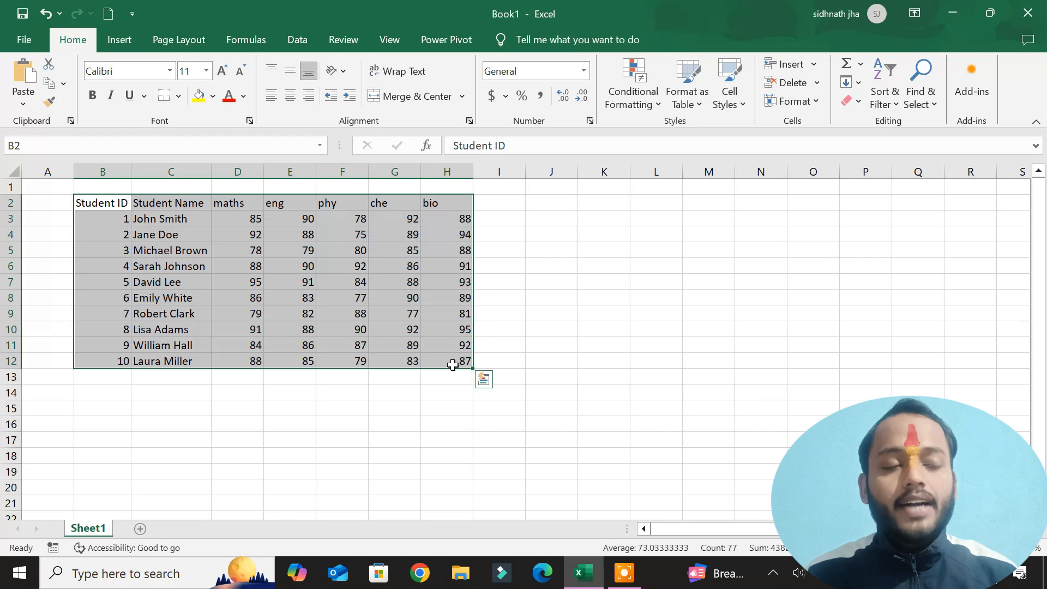
left_click(628, 103)
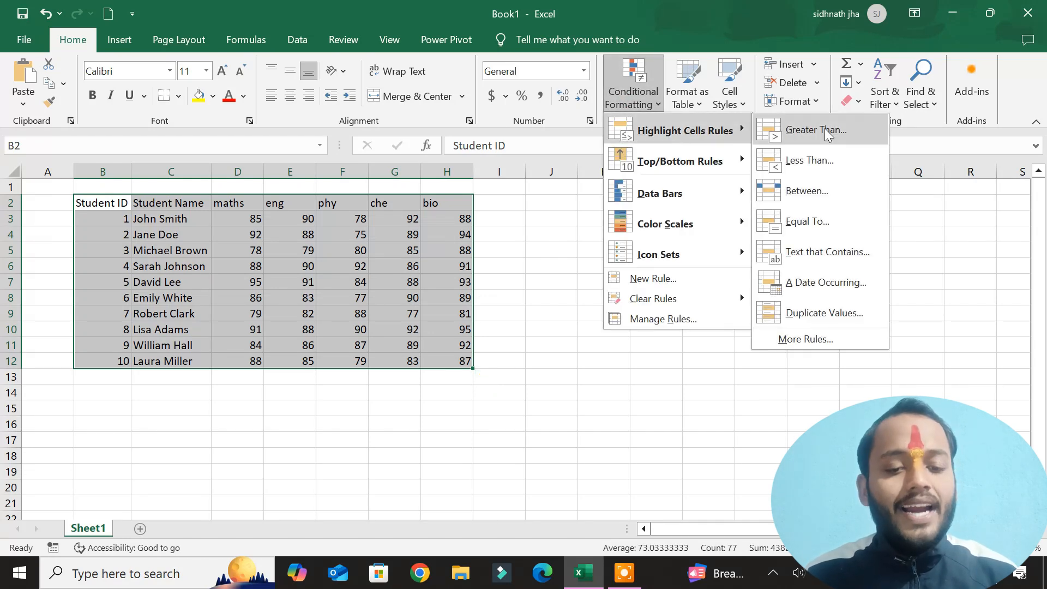
left_click(853, 253)
left_click(660, 254)
left_click_drag(618, 256, 555, 256)
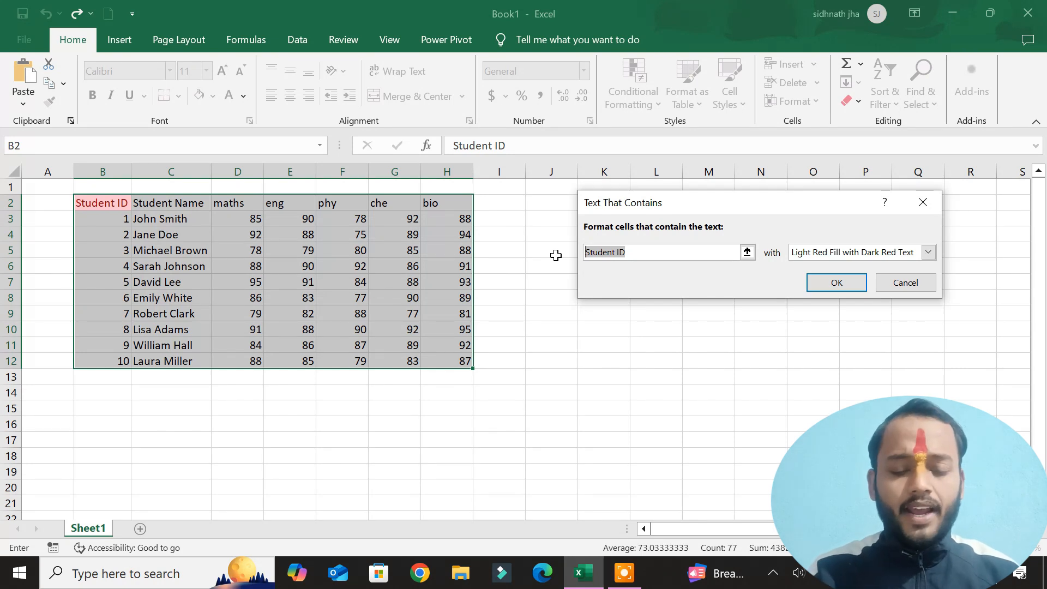
type("j")
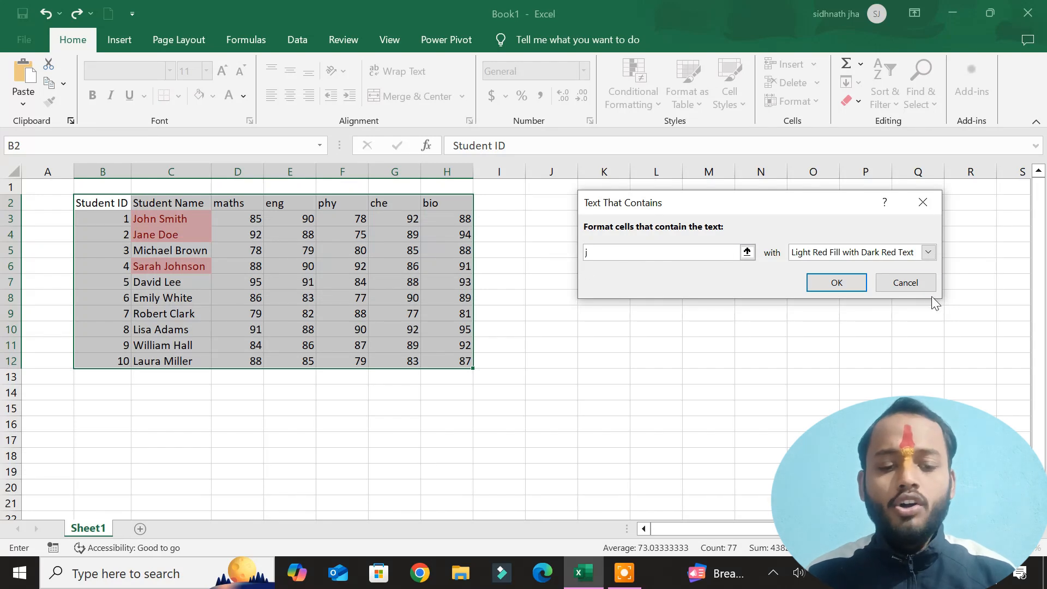
left_click(906, 283)
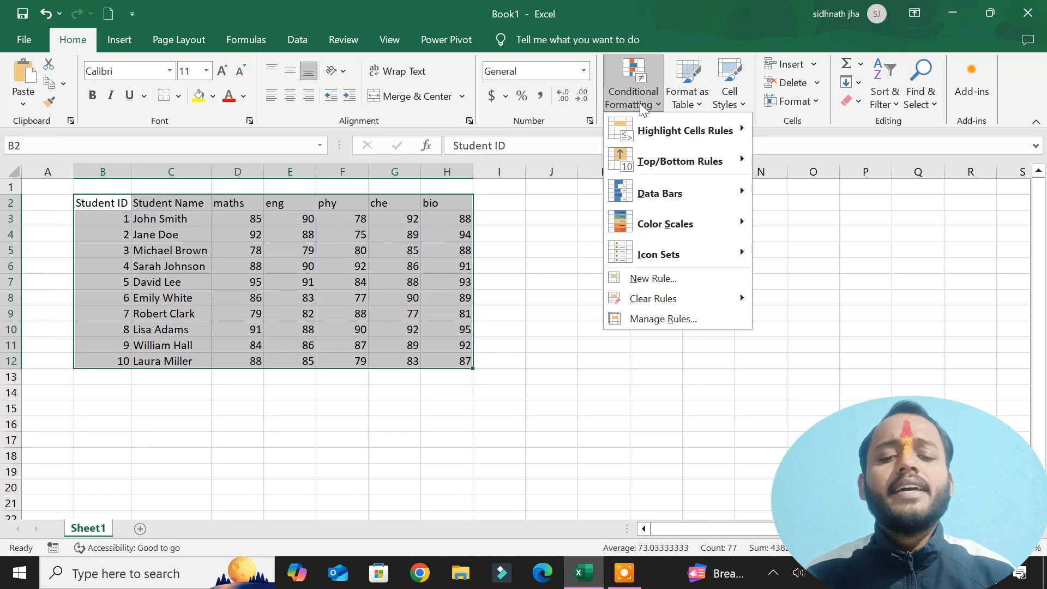
mouse_move(681, 131)
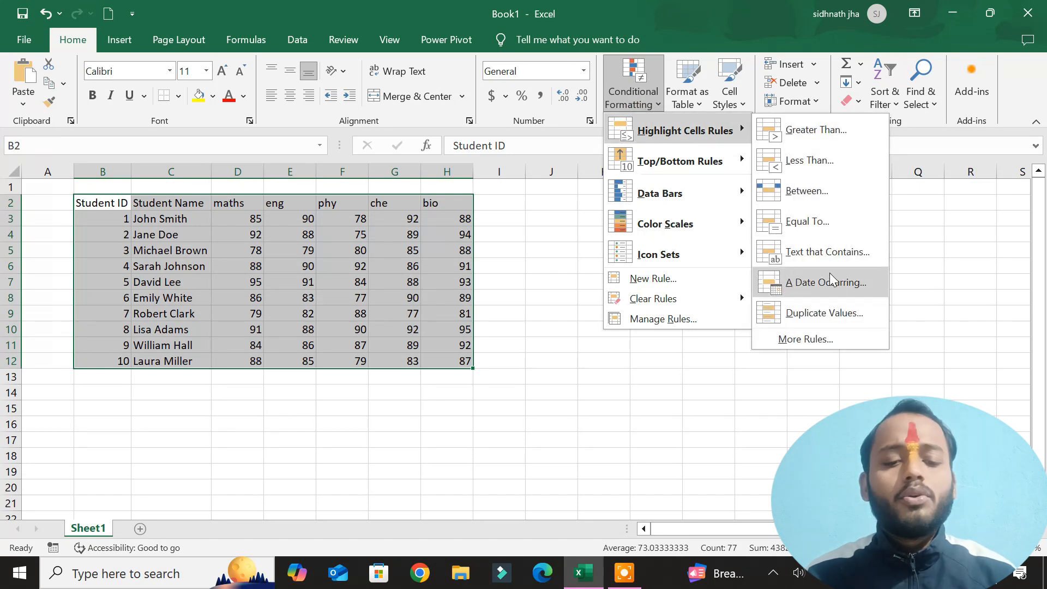
left_click(620, 375)
left_click(616, 293)
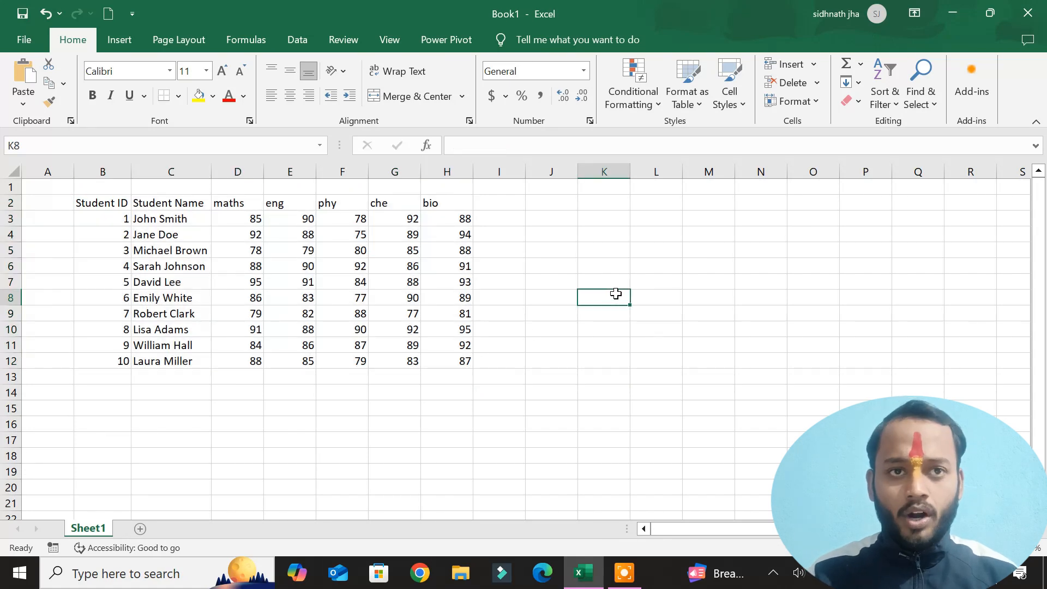
Step: Enter the dates 15/12/24 in cell J3 and 16-12-24 in cell J4
left_click(565, 222)
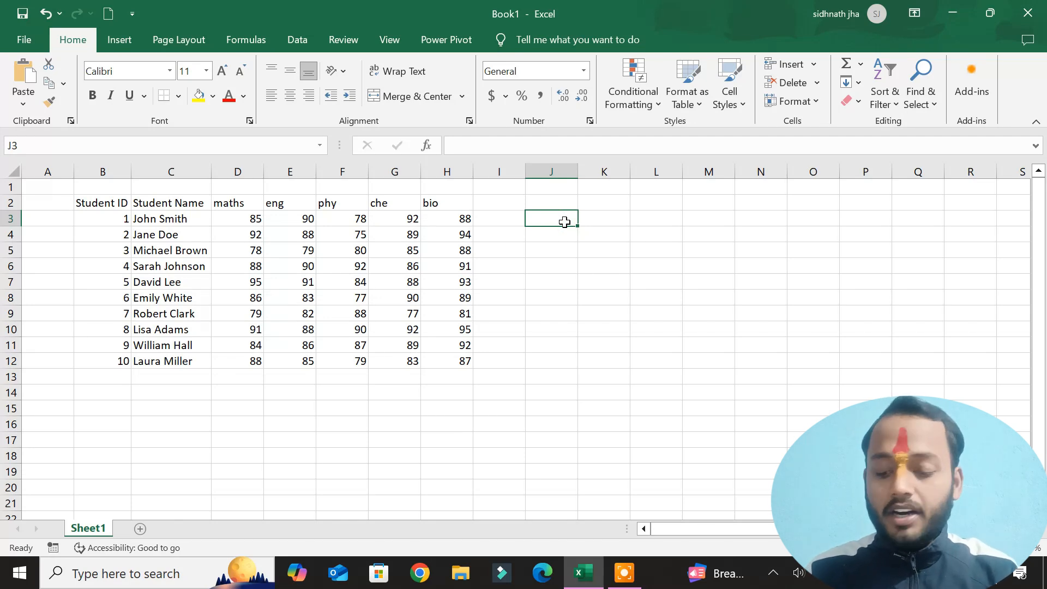
type("15")
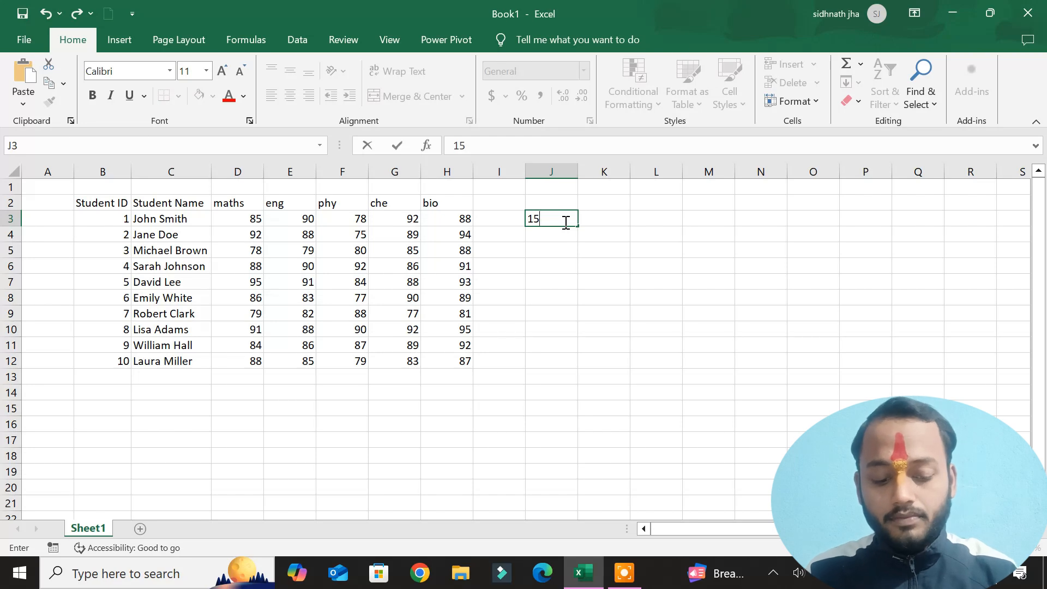
type("/12/24")
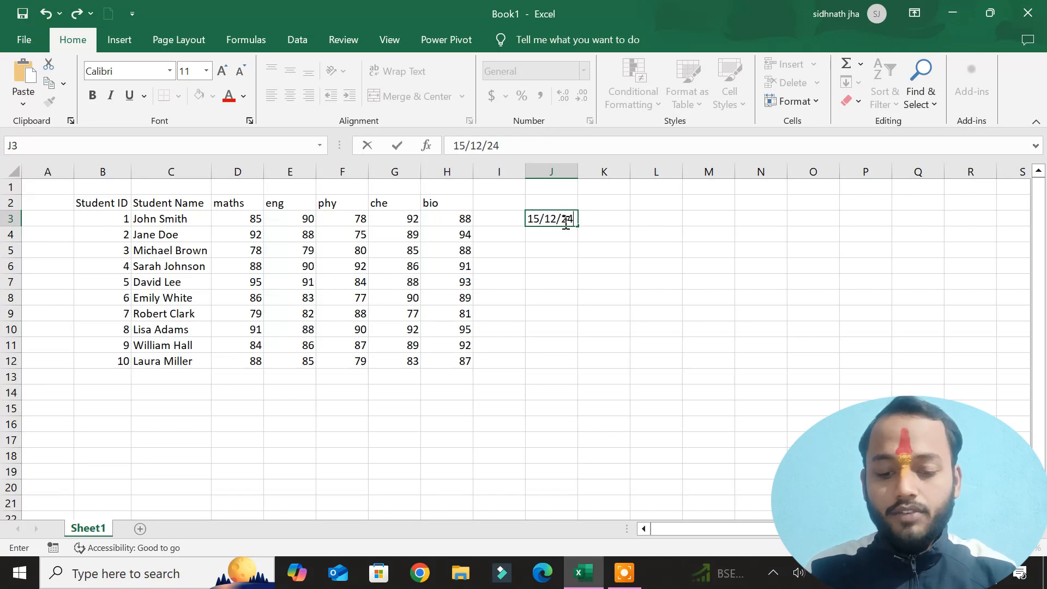
key("Return")
type("16-1")
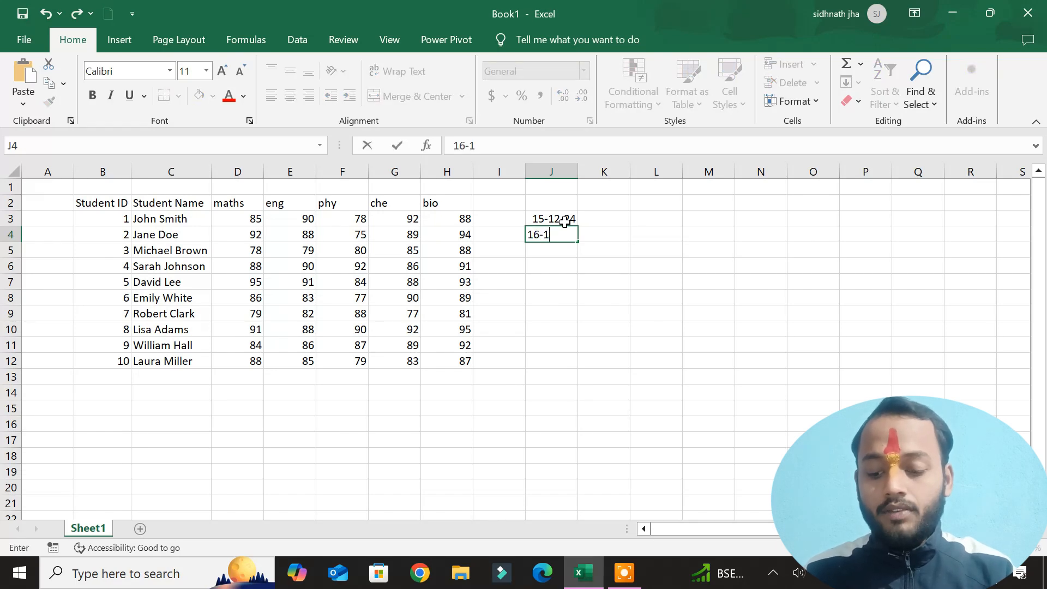
type("2-24")
key("Return")
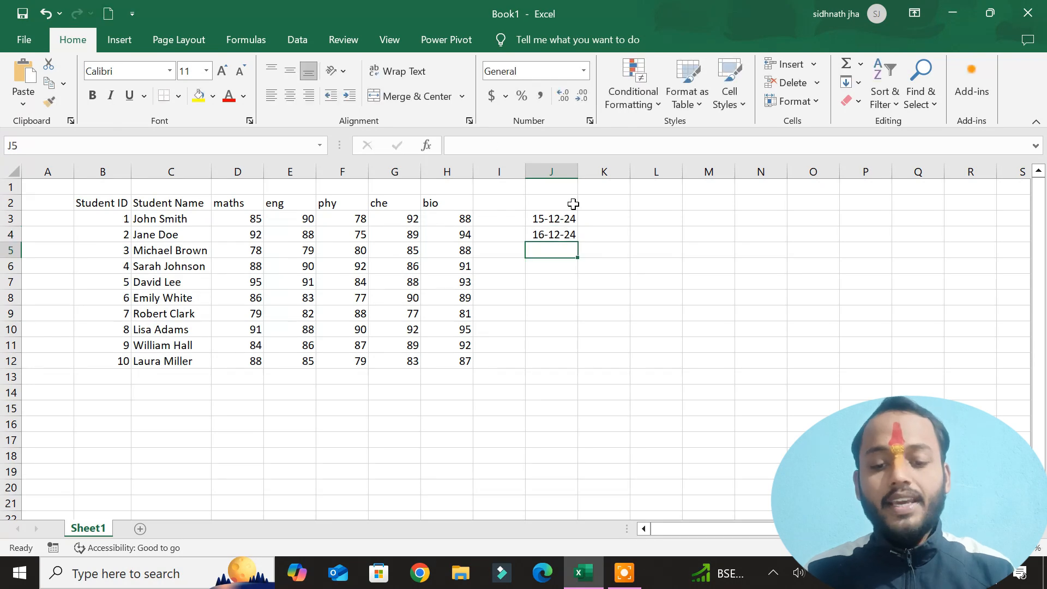
Step: Extend the two dates in J3:J4 as a daily series down to 31-12-24 in cell J19
left_click(759, 245)
left_click_drag(559, 220, 560, 235)
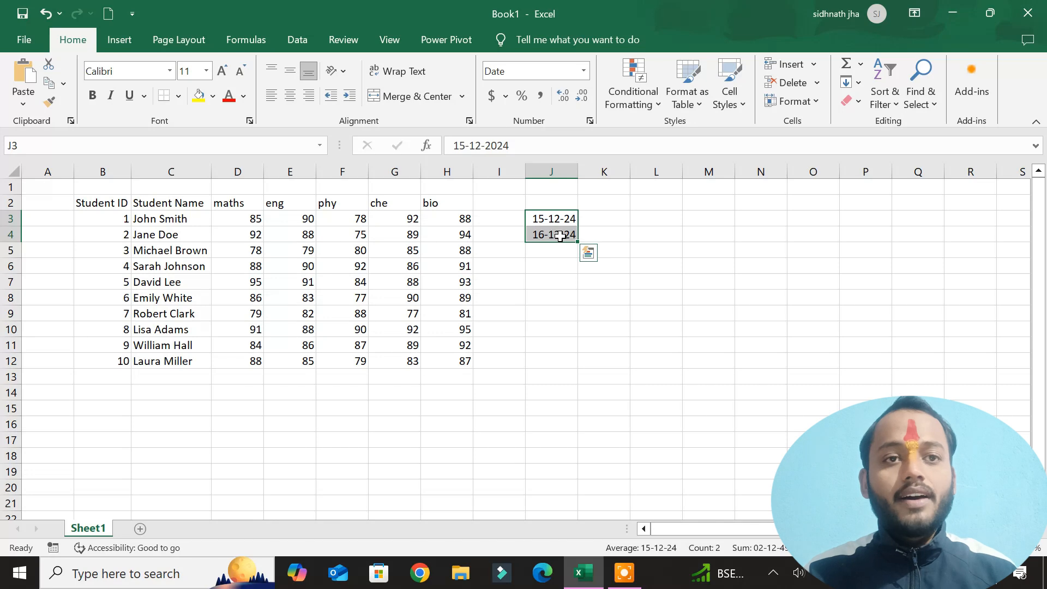
left_click_drag(578, 241, 596, 470)
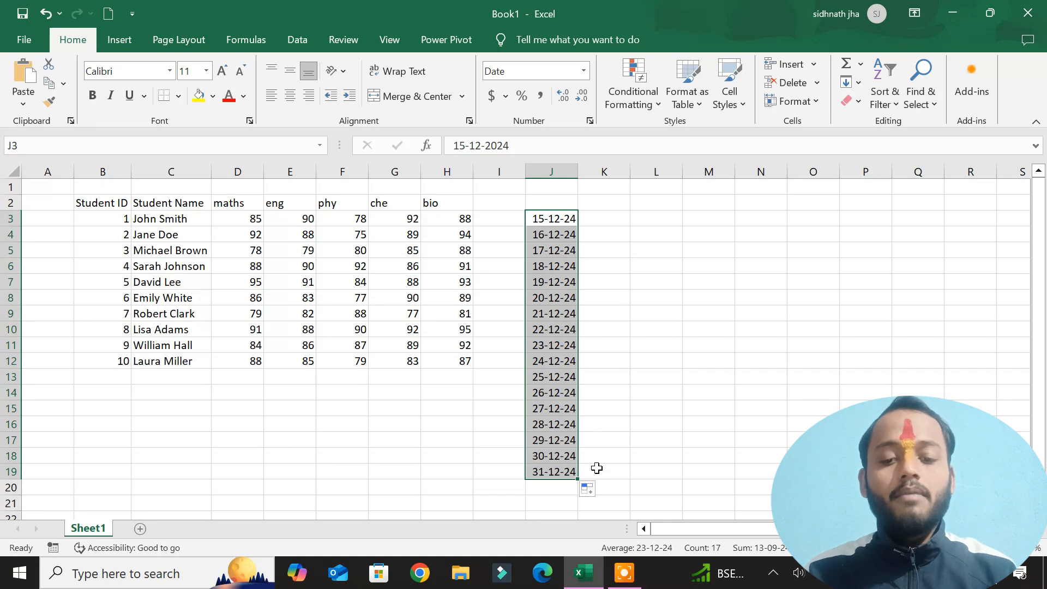
left_click(668, 294)
Step: Start an A Date Occurring highlight rule on the dates J3:J19 and set its period to Yesterday
left_click_drag(554, 219, 553, 235)
left_click_drag(545, 369, 538, 472)
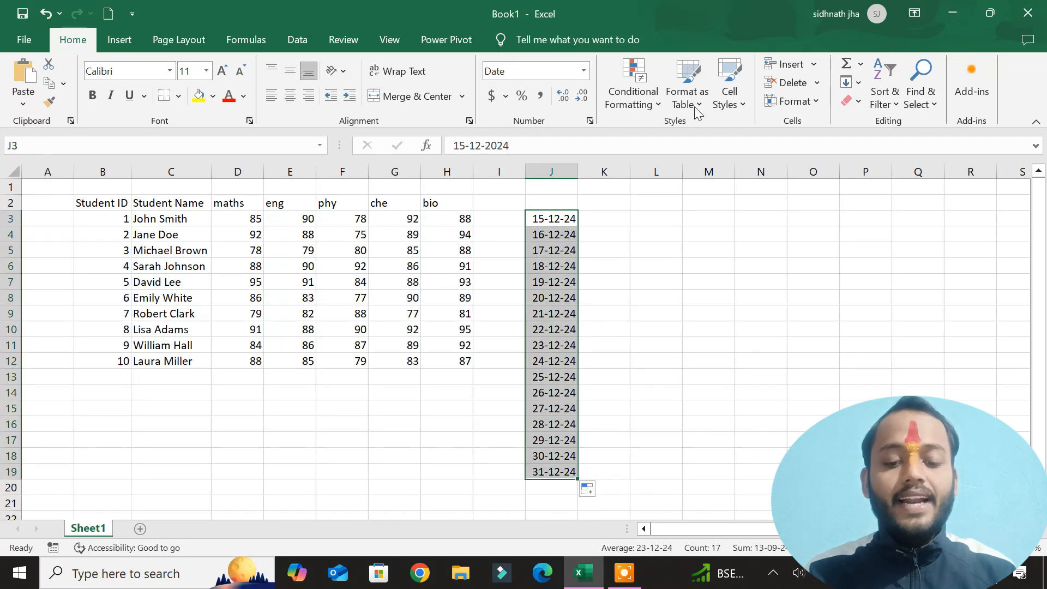
left_click(645, 111)
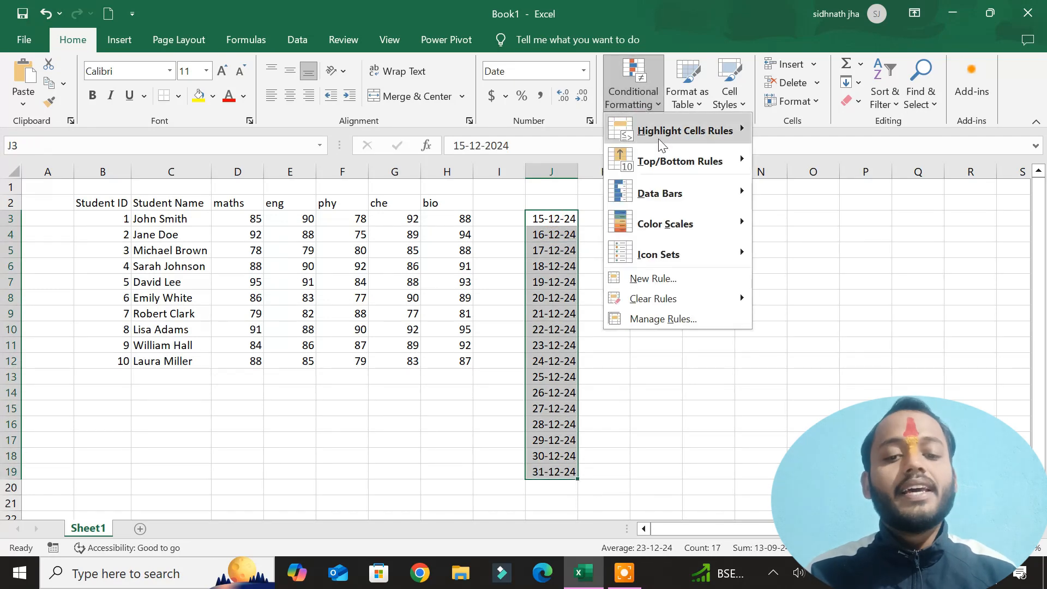
mouse_move(658, 136)
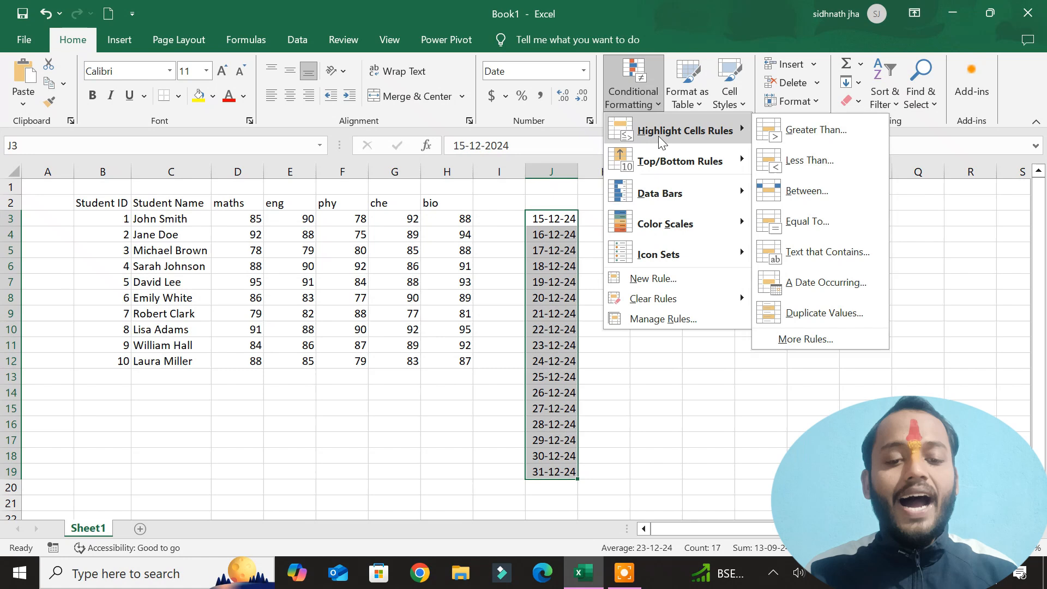
left_click(861, 285)
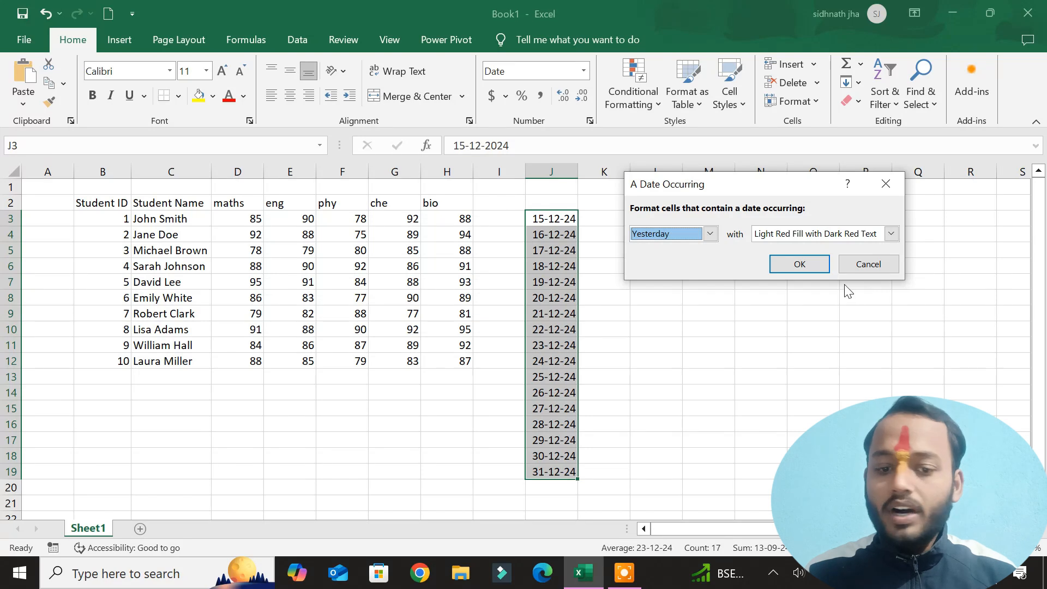
left_click(709, 233)
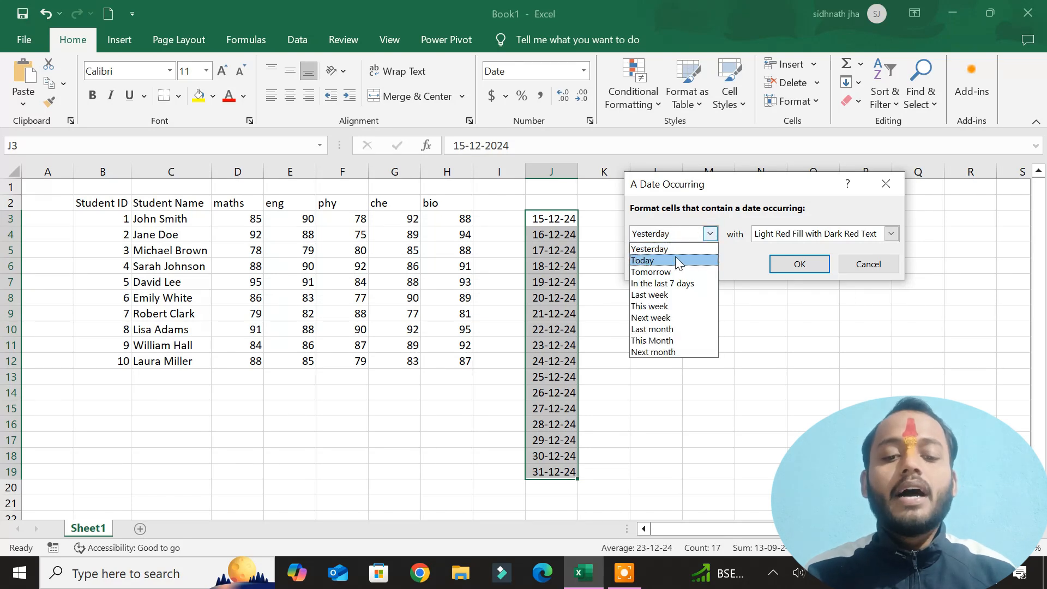
left_click(676, 249)
Step: Preview the date rule with the periods Today, Tomorrow, In the last 7 days and Last week
left_click(709, 233)
left_click(685, 260)
left_click(710, 234)
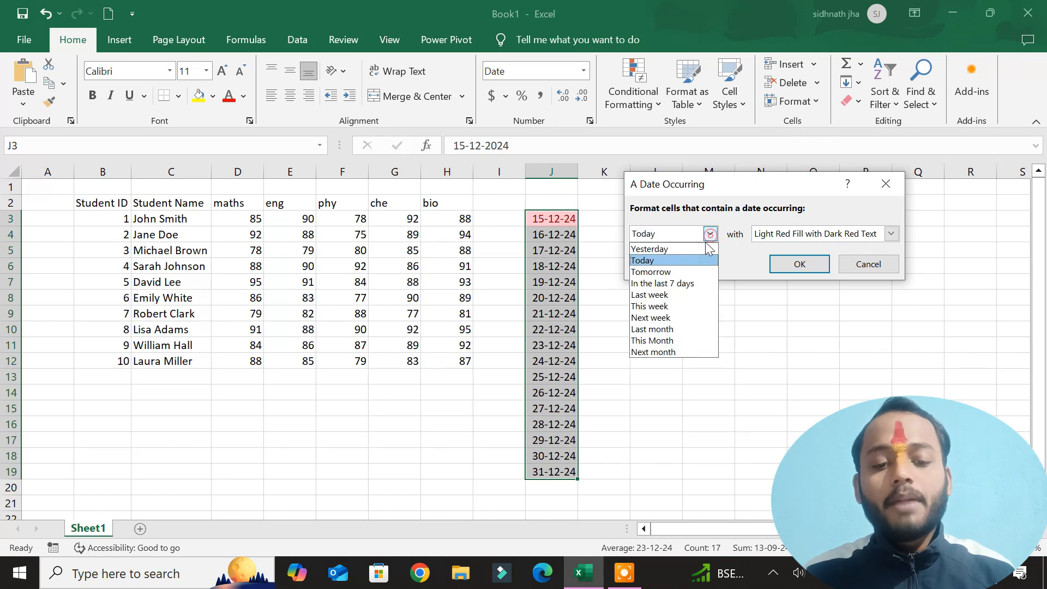
left_click(684, 272)
left_click(709, 234)
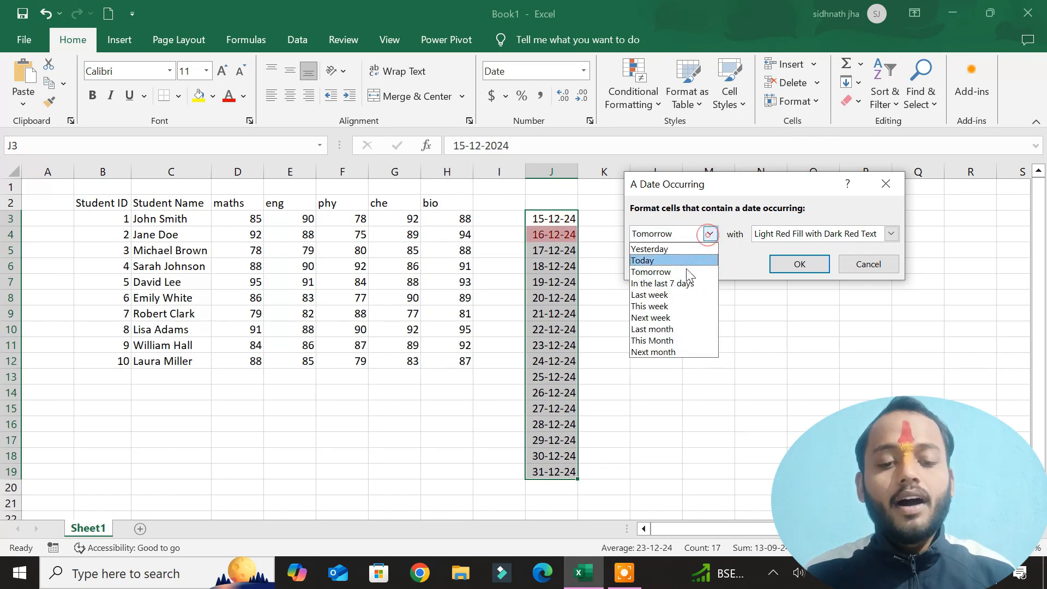
left_click(676, 283)
left_click(710, 233)
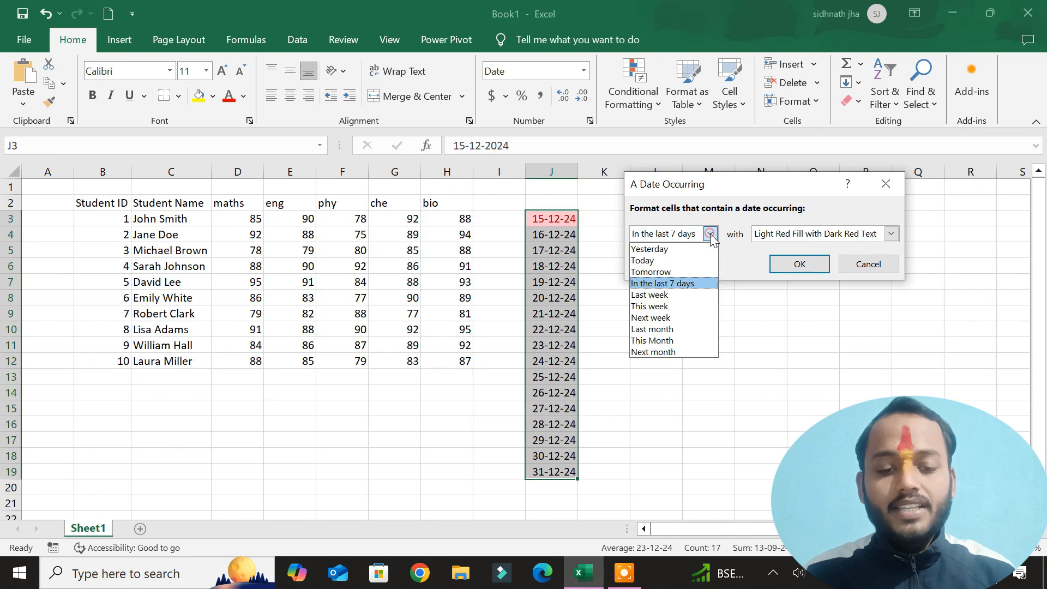
left_click(687, 295)
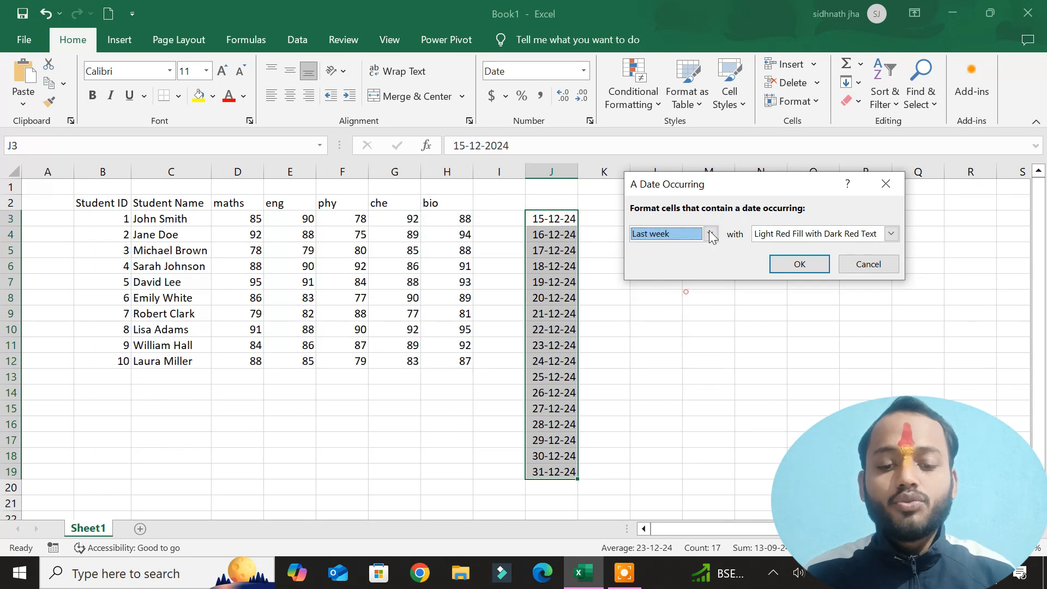
Step: Preview the date rule with Next week, Last month, This Month and Next month, and cancel the rule
left_click(709, 233)
left_click(654, 317)
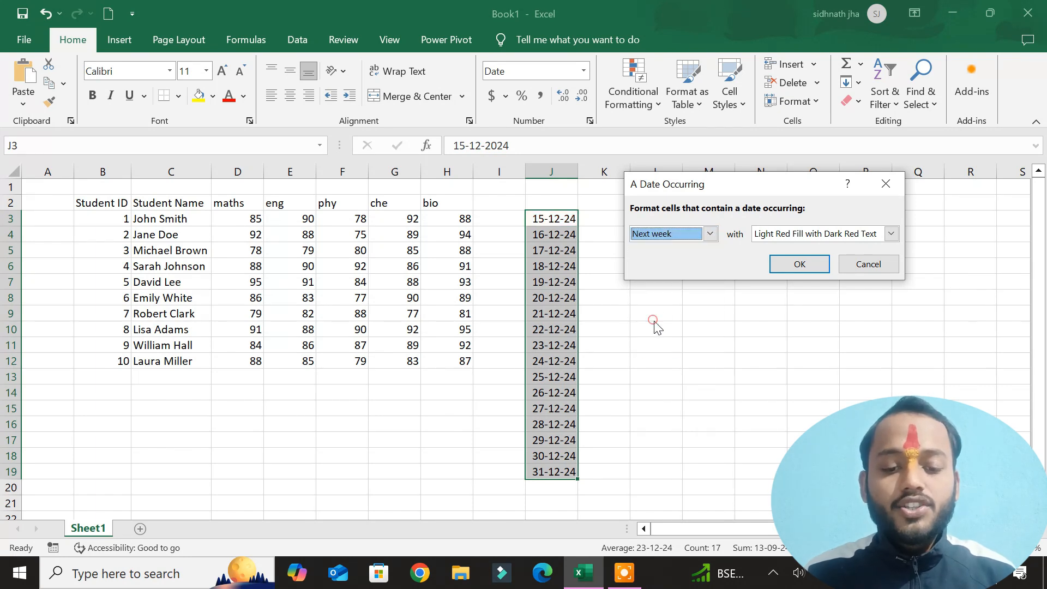
left_click(710, 233)
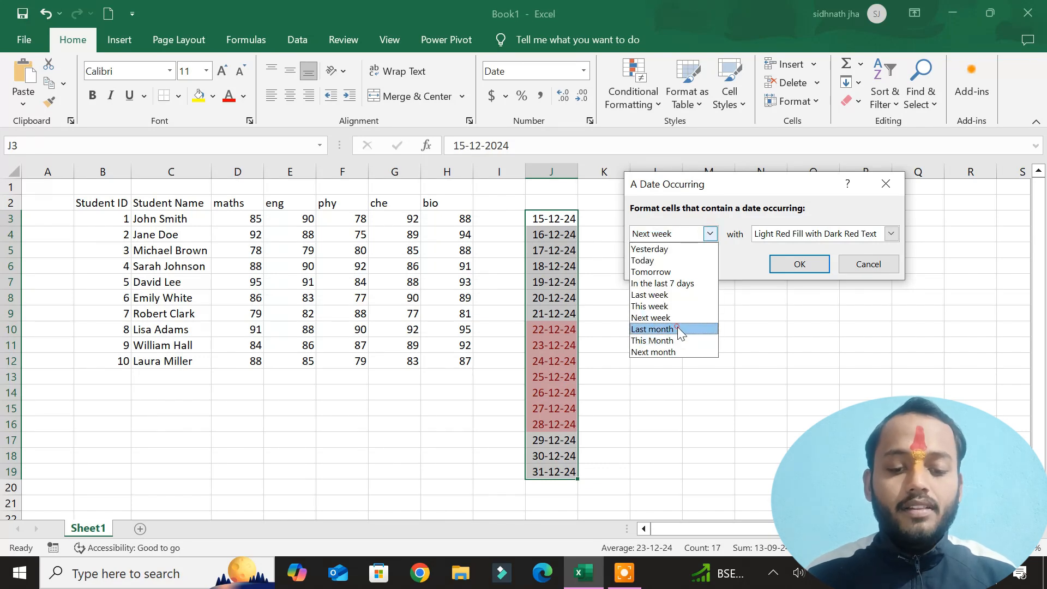
left_click(677, 327)
left_click(714, 237)
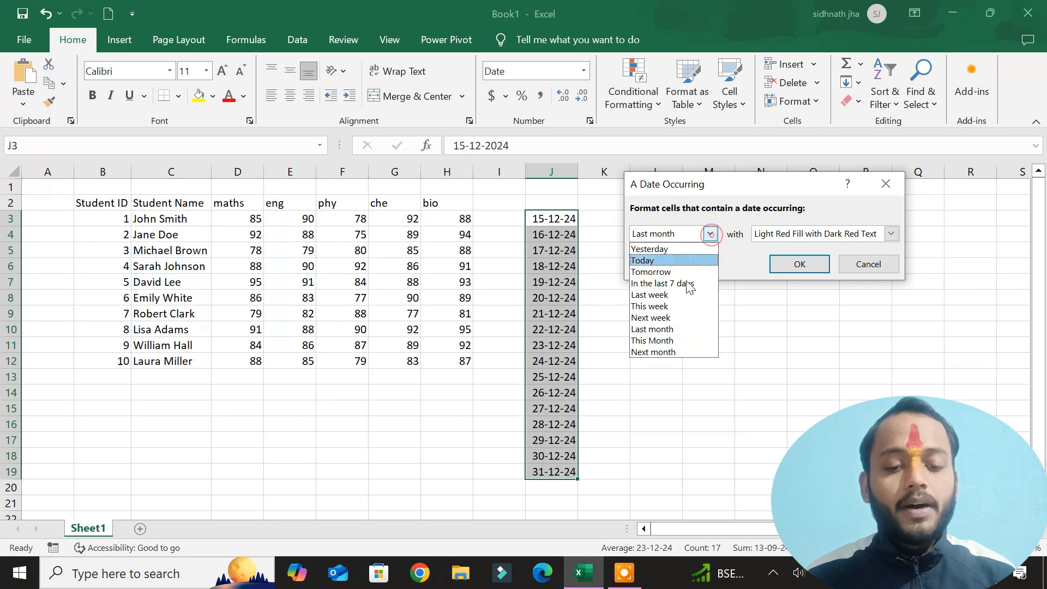
left_click(677, 339)
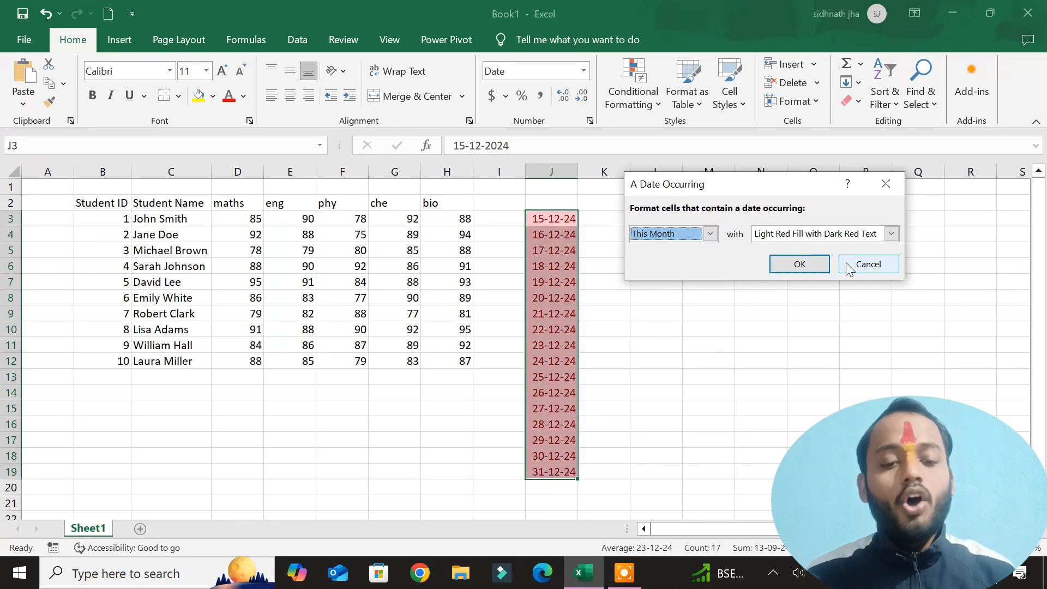
left_click(710, 234)
left_click(670, 352)
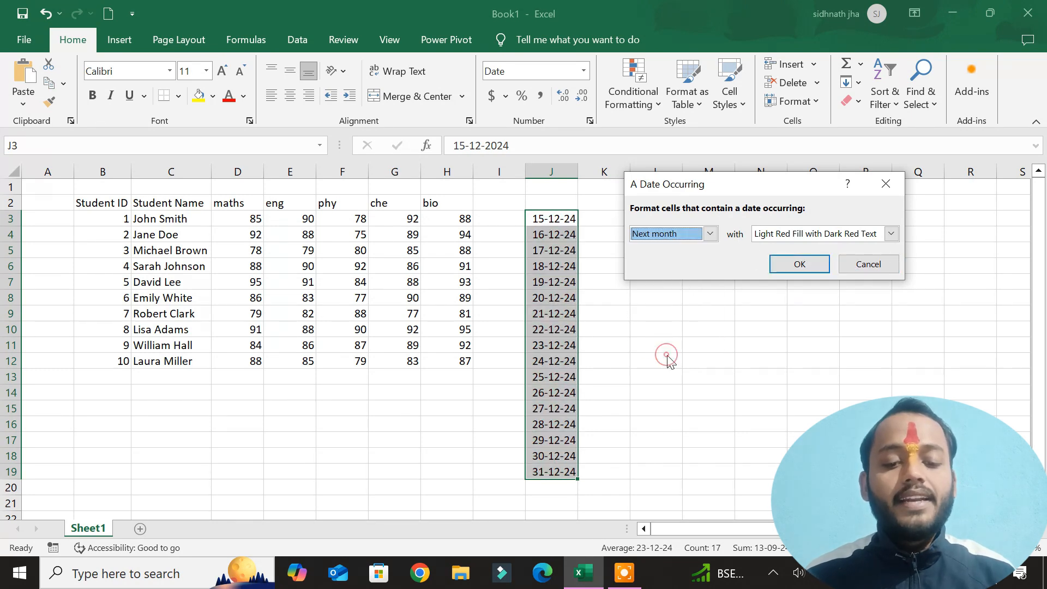
left_click(875, 269)
left_click(743, 299)
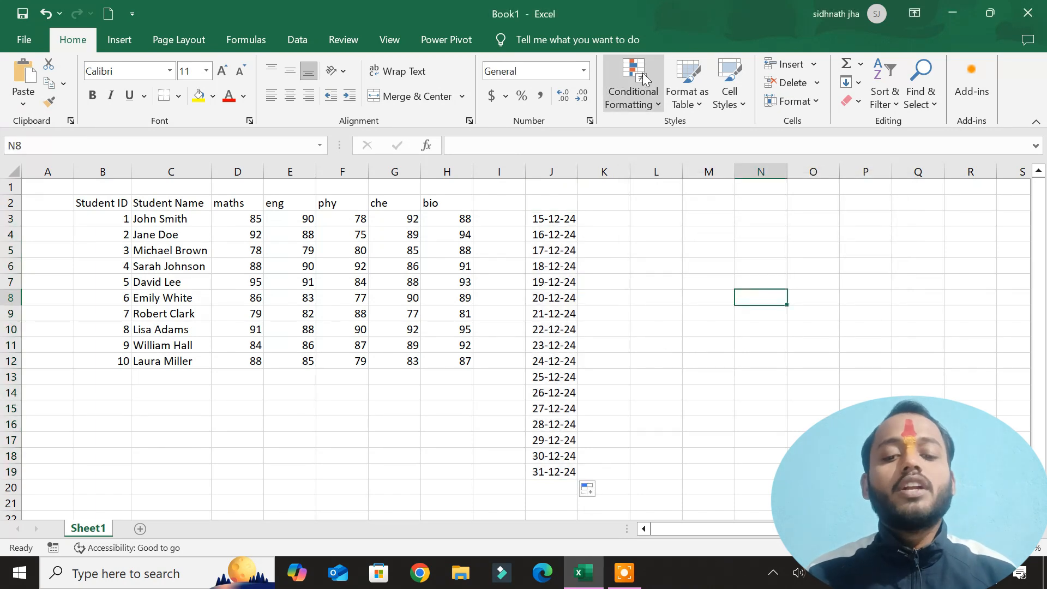
left_click(636, 82)
mouse_move(693, 133)
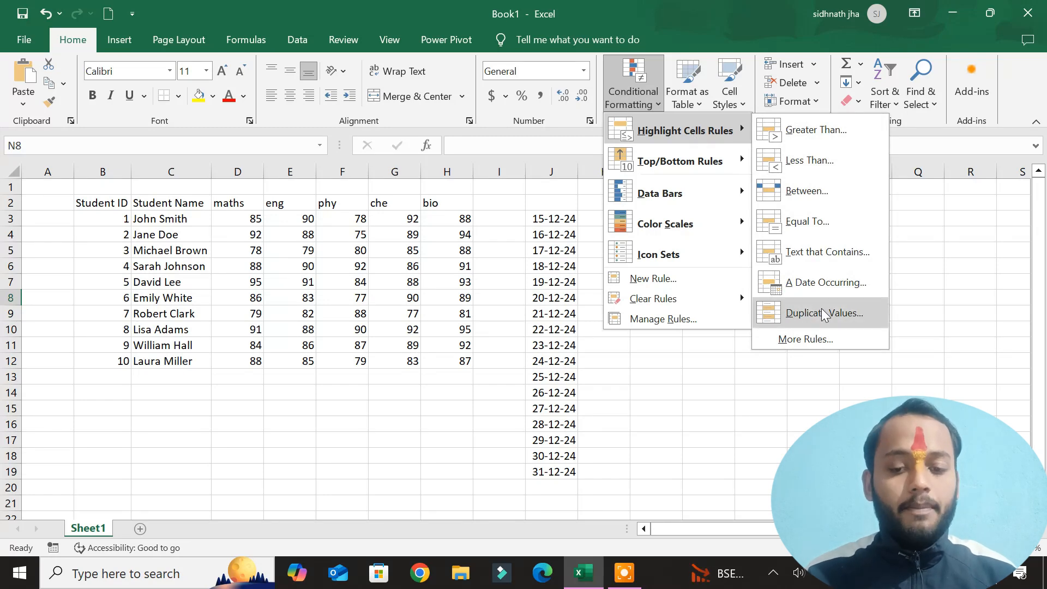
left_click(673, 420)
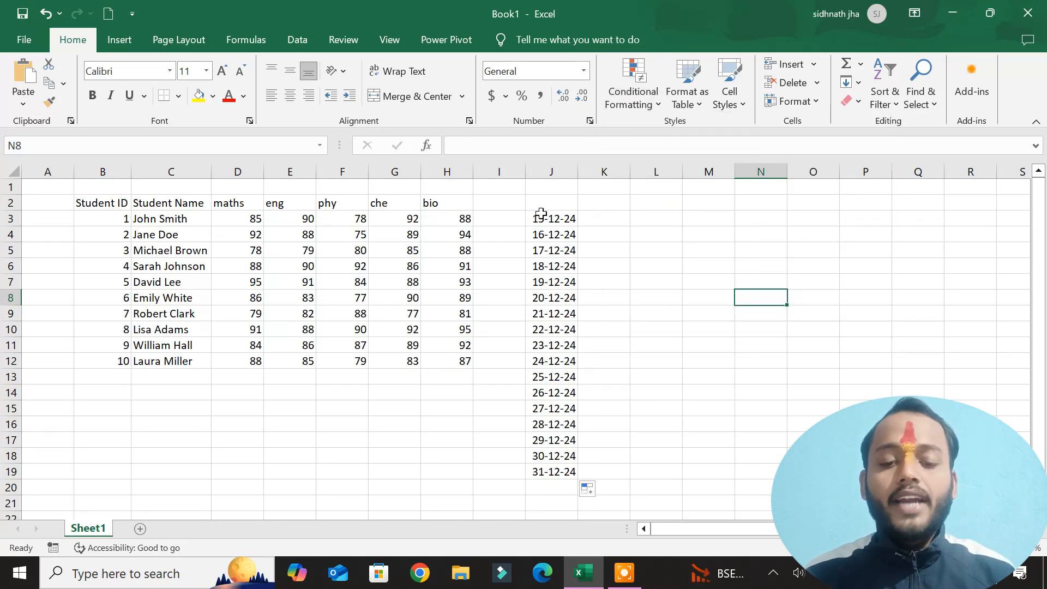
Step: Duplicate the first two dates, J3:J4, into the empty cells J20:J21 below the date series
left_click_drag(540, 215, 542, 234)
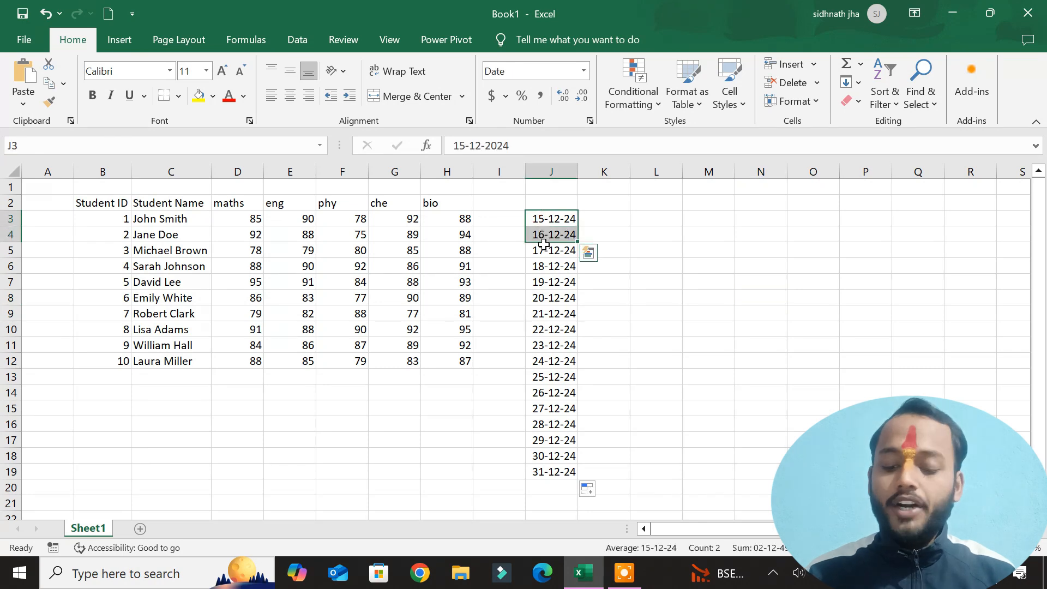
key("ctrl+c")
left_click(540, 489)
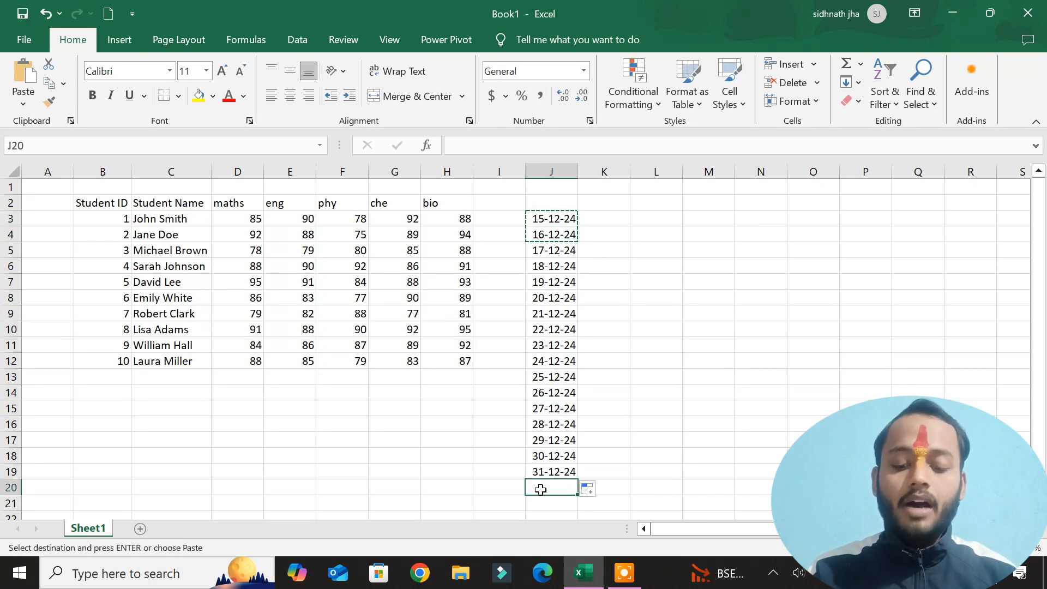
key("ctrl+v")
left_click(697, 329)
Step: Preview a Duplicate Values highlight rule on the dates J3:J21 for duplicate and unique values, and cancel the rule
left_click_drag(547, 217, 567, 503)
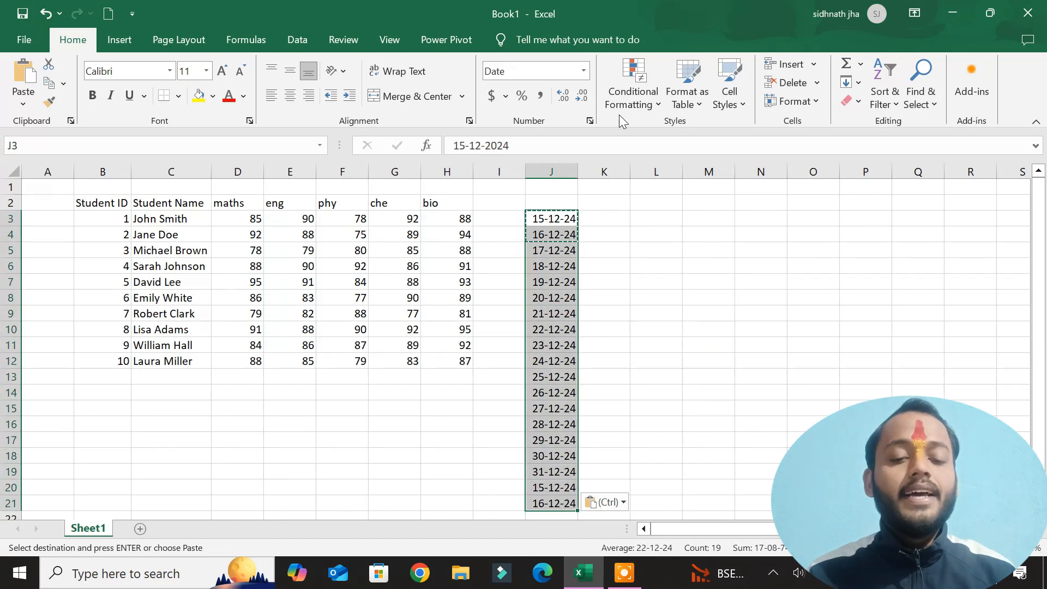
left_click(633, 105)
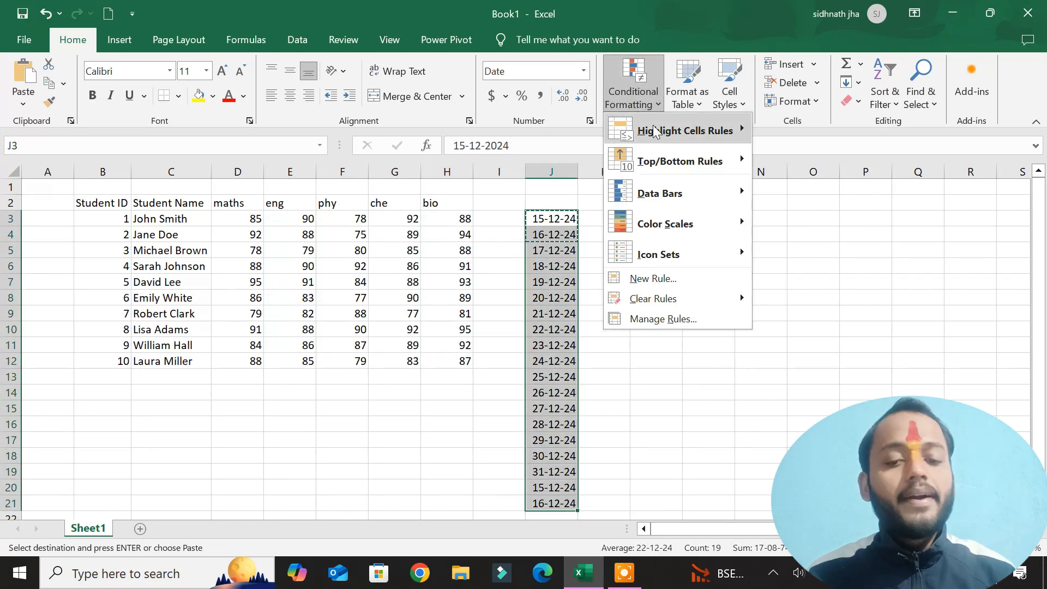
mouse_move(654, 131)
left_click(803, 310)
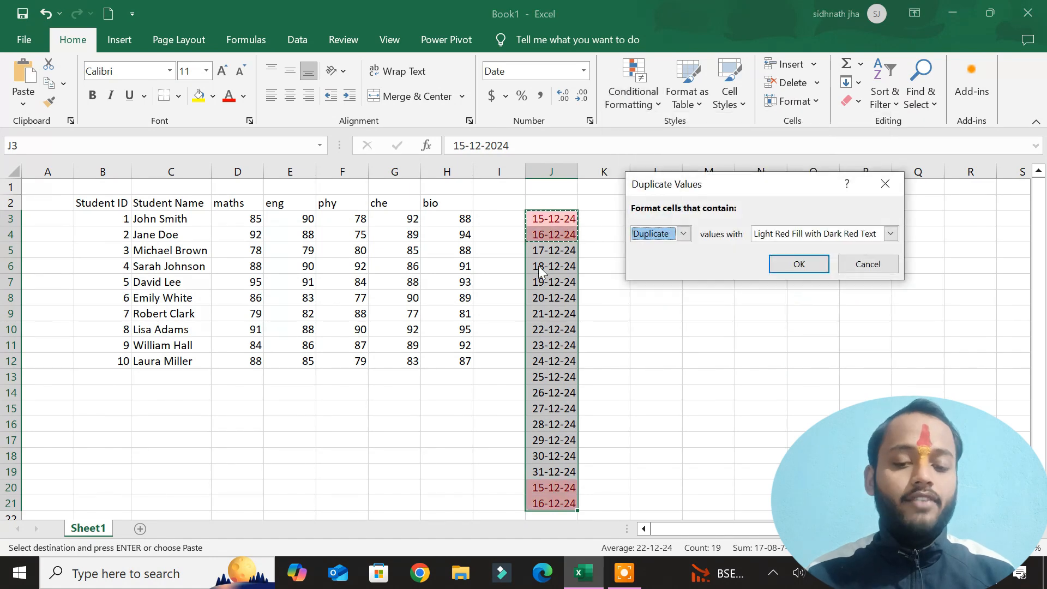
left_click(681, 236)
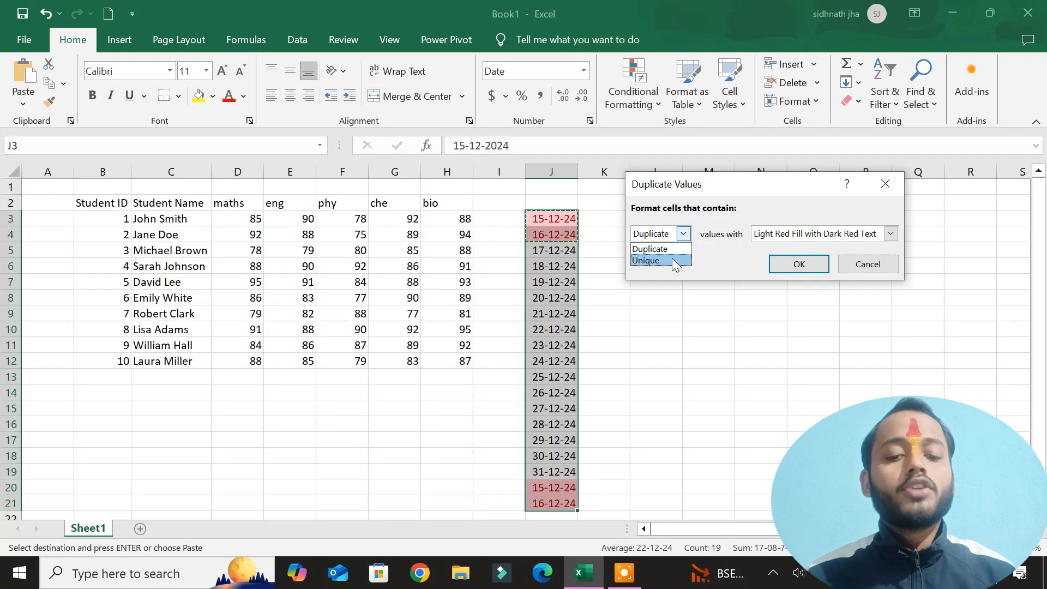
left_click(672, 260)
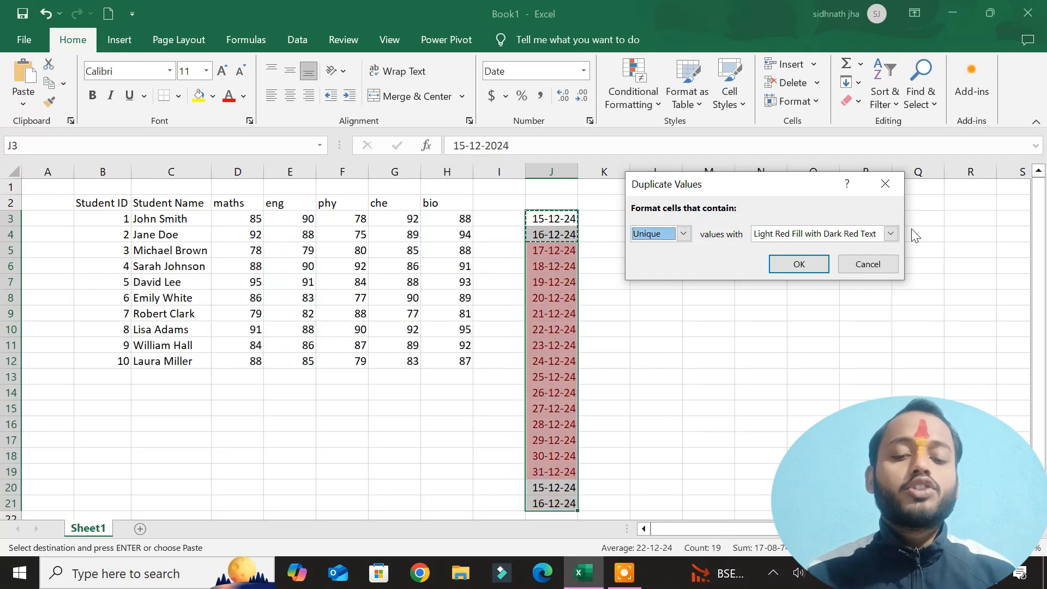
left_click(868, 263)
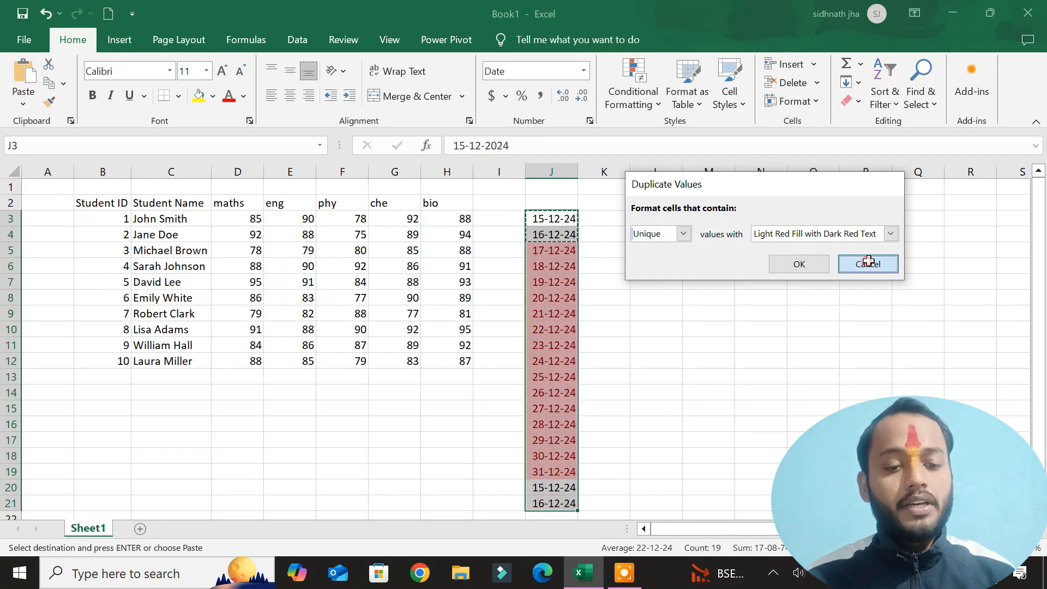
left_click(763, 265)
left_click(630, 91)
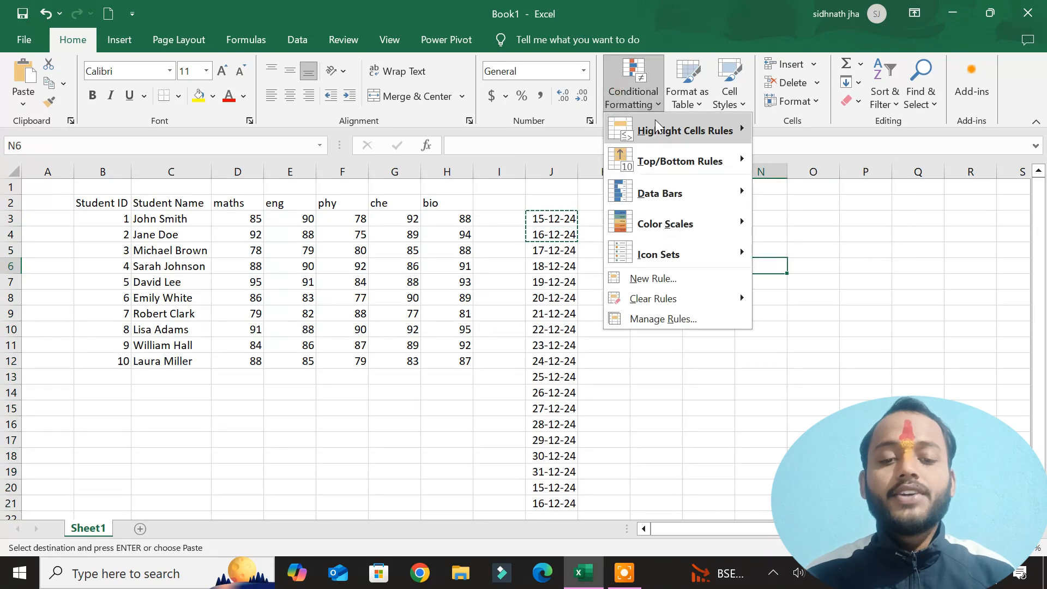
mouse_move(655, 119)
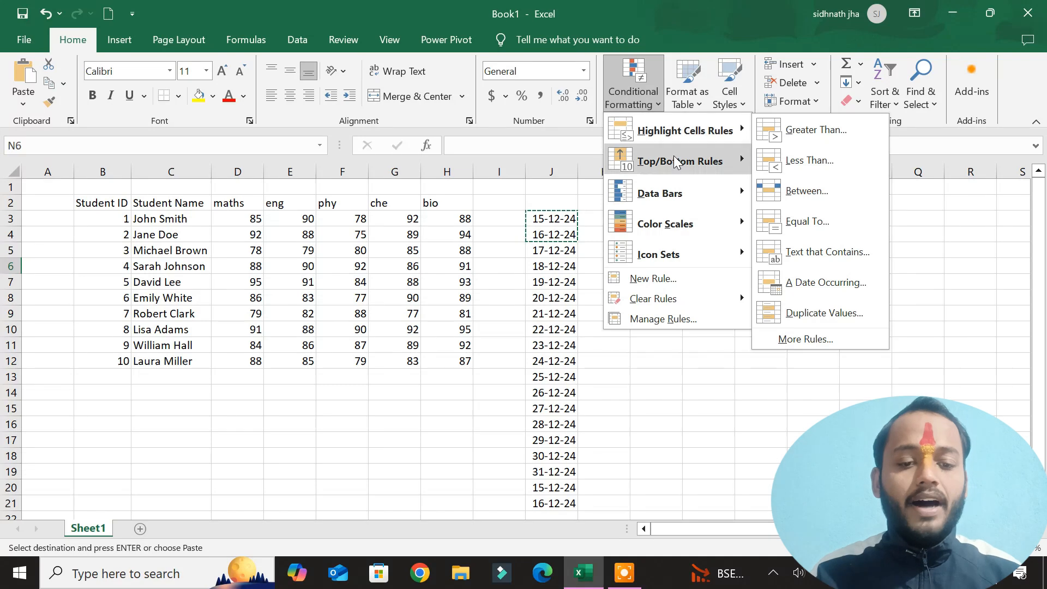
mouse_move(675, 161)
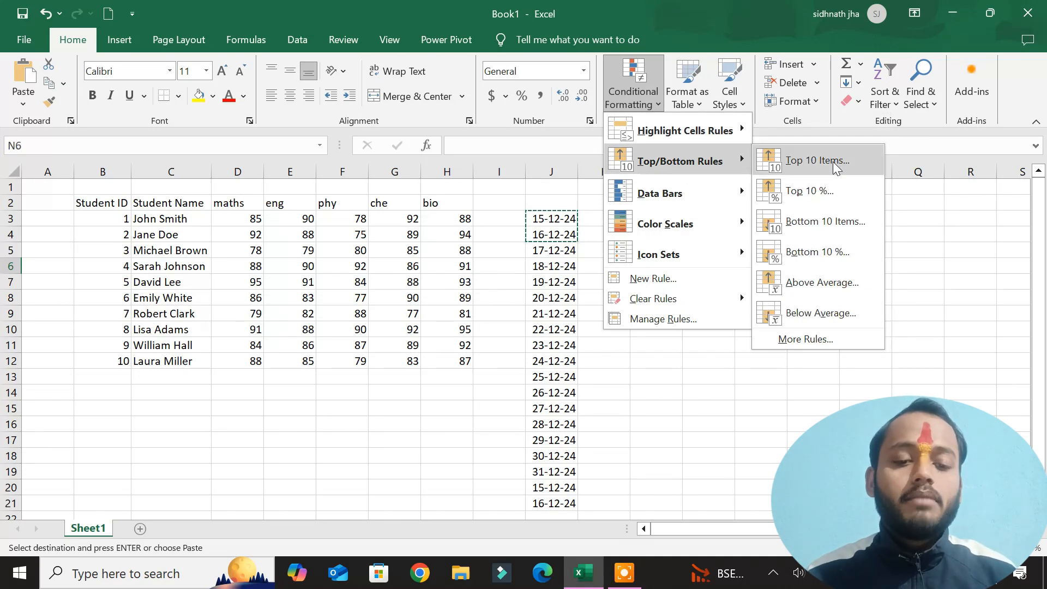
left_click(644, 375)
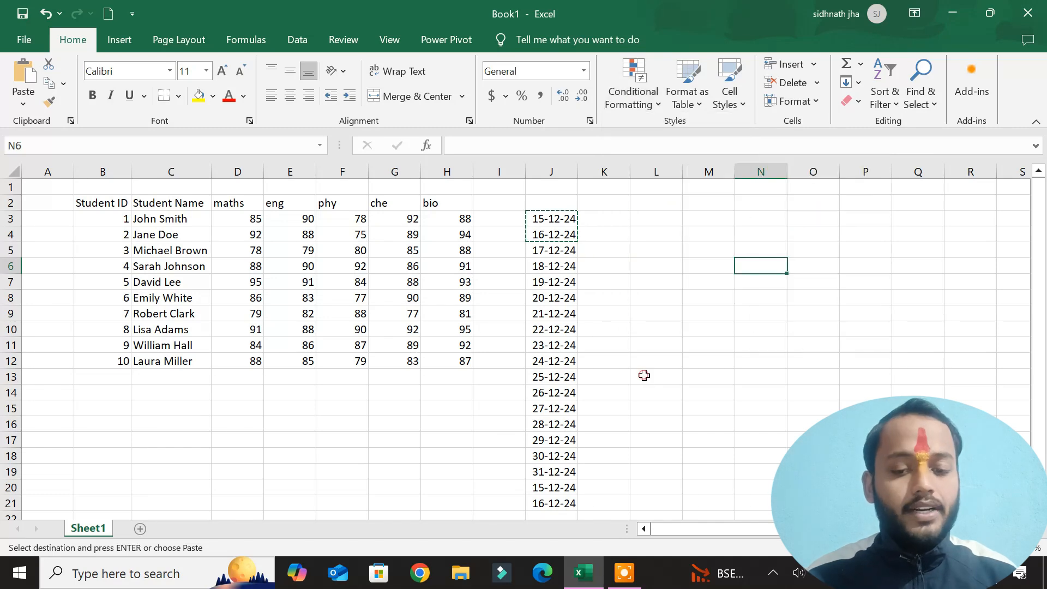
Step: Cancel the pending copy and clear all dates from column J
key("Escape")
left_click(623, 316)
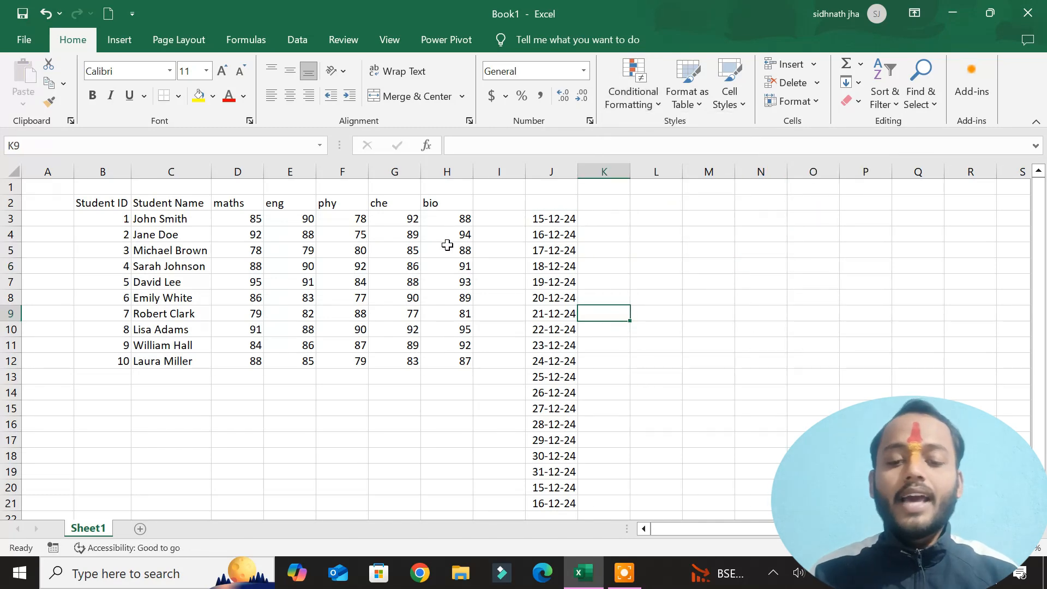
left_click(553, 171)
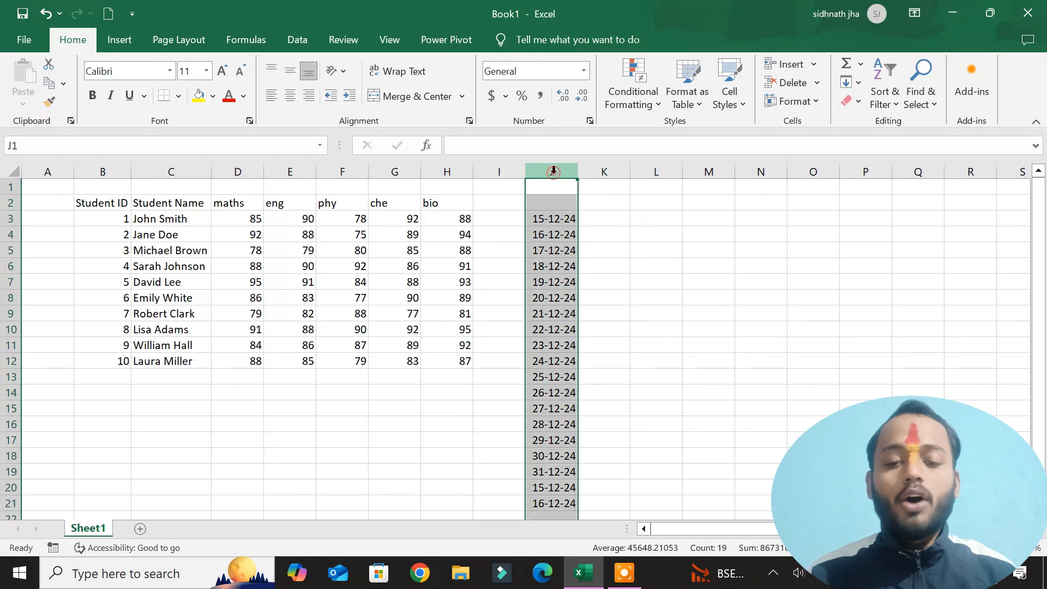
key("Delete")
left_click(699, 247)
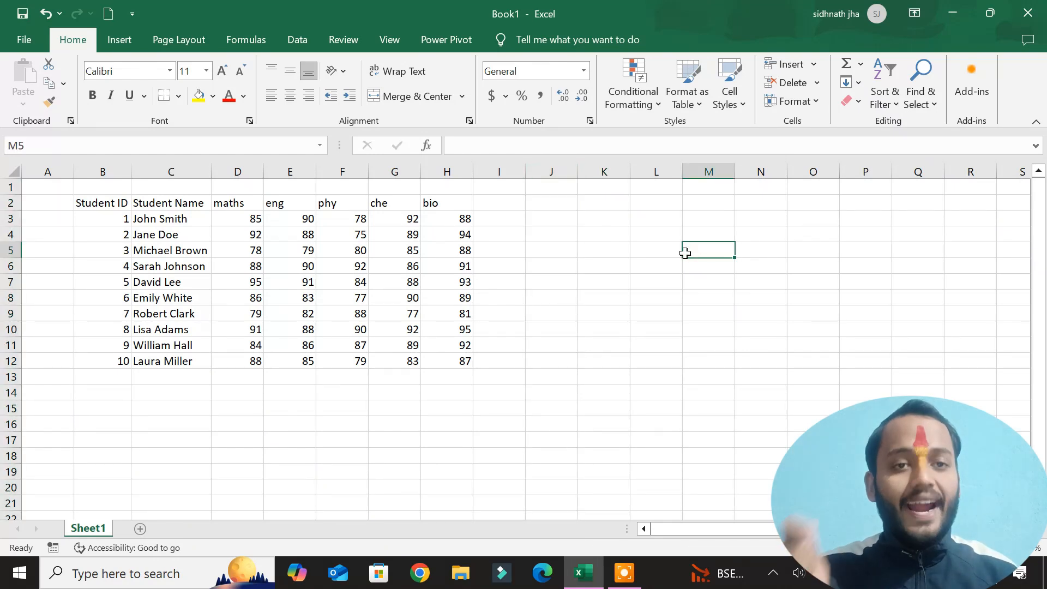
Step: Enter the formula =D3+E3+F3+G3+H3 in I3 to add up the first student's five subject marks
left_click(510, 252)
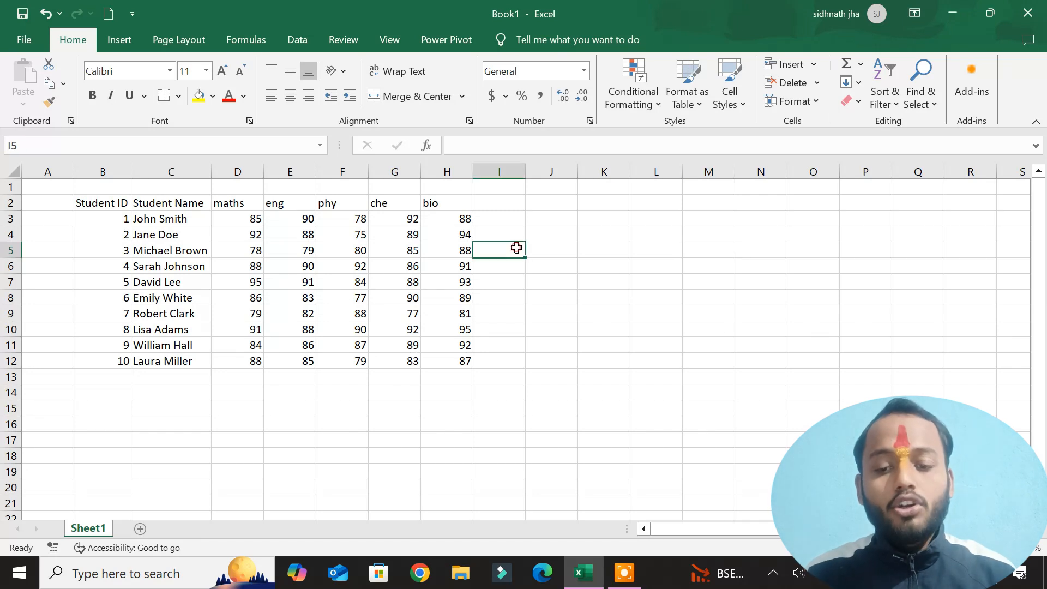
left_click(498, 223)
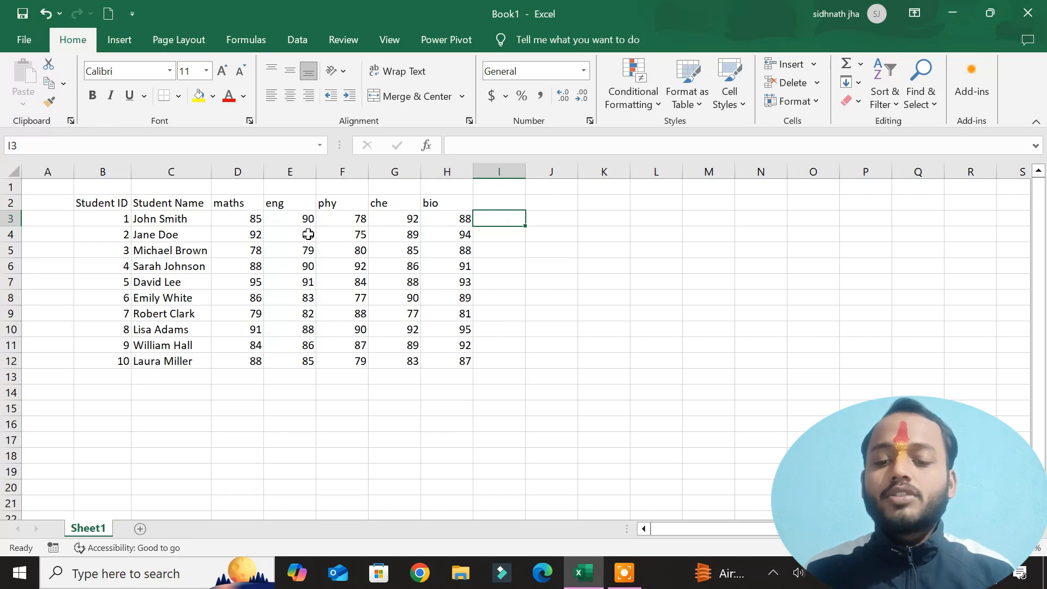
type("=")
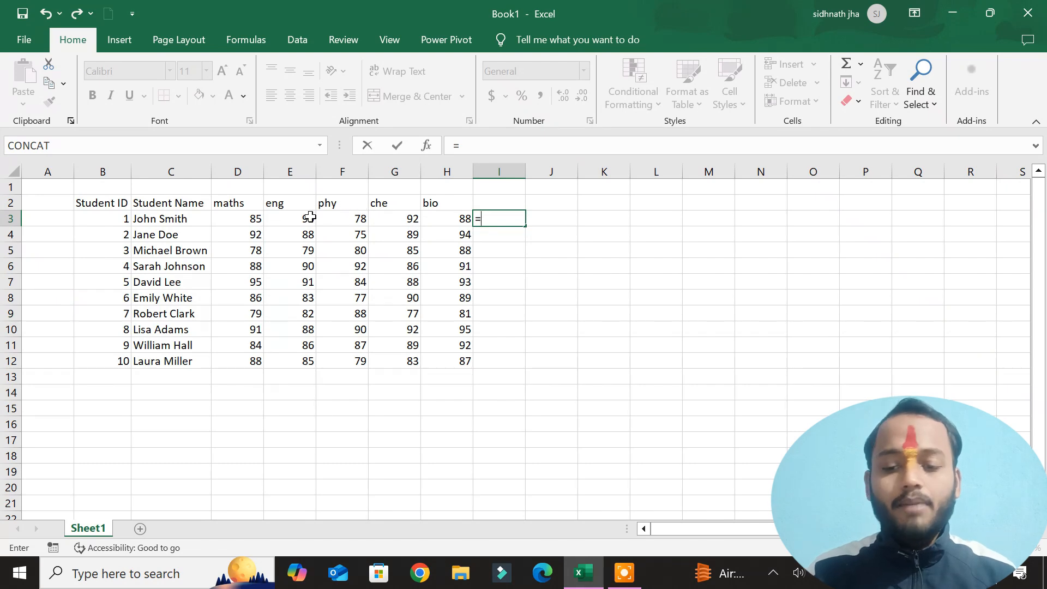
left_click(251, 219)
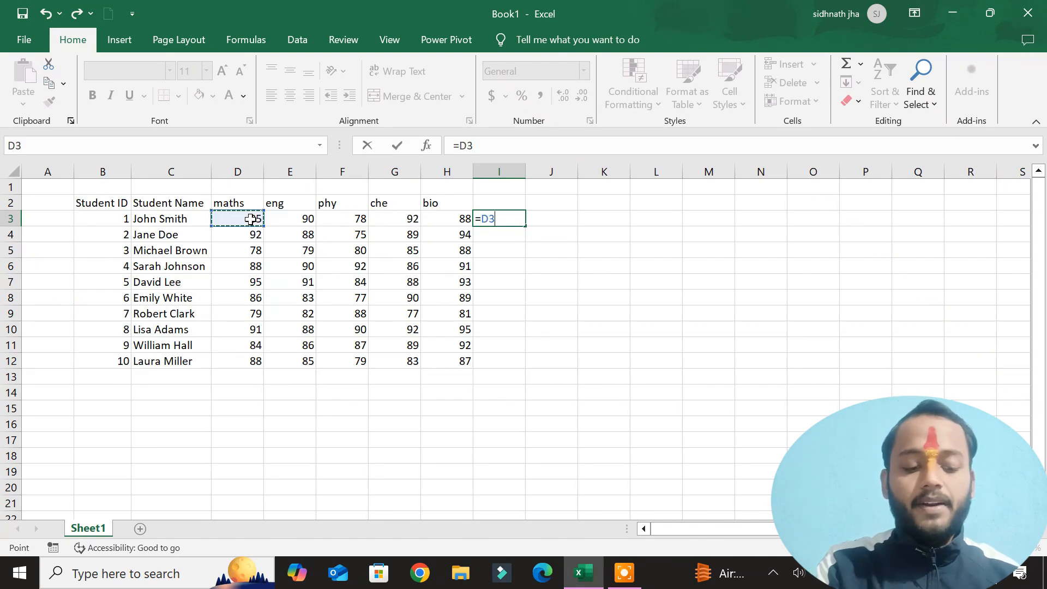
type("+")
left_click(292, 214)
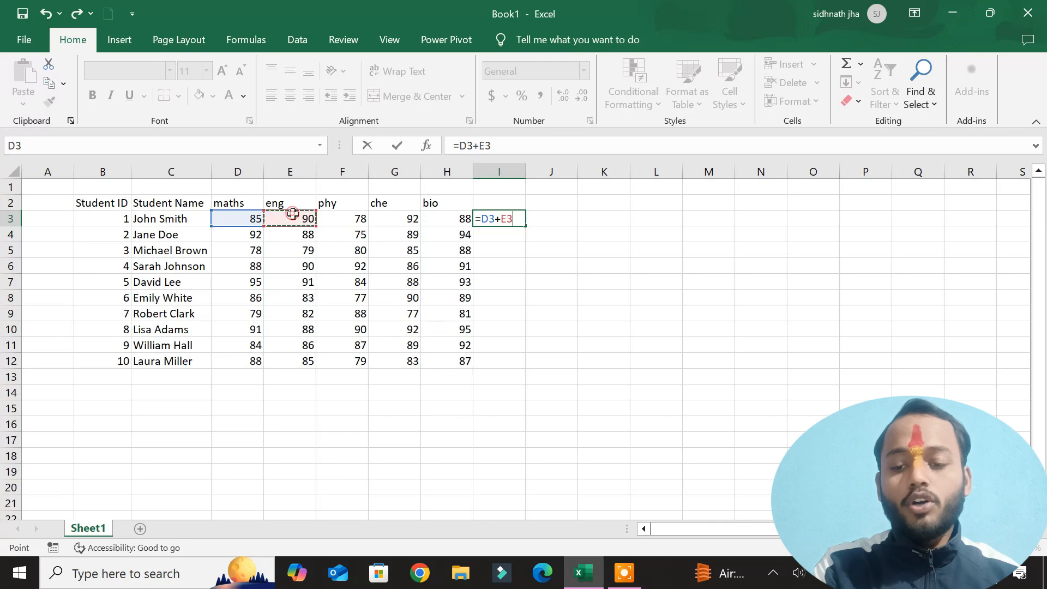
type("+")
left_click(333, 218)
type("+")
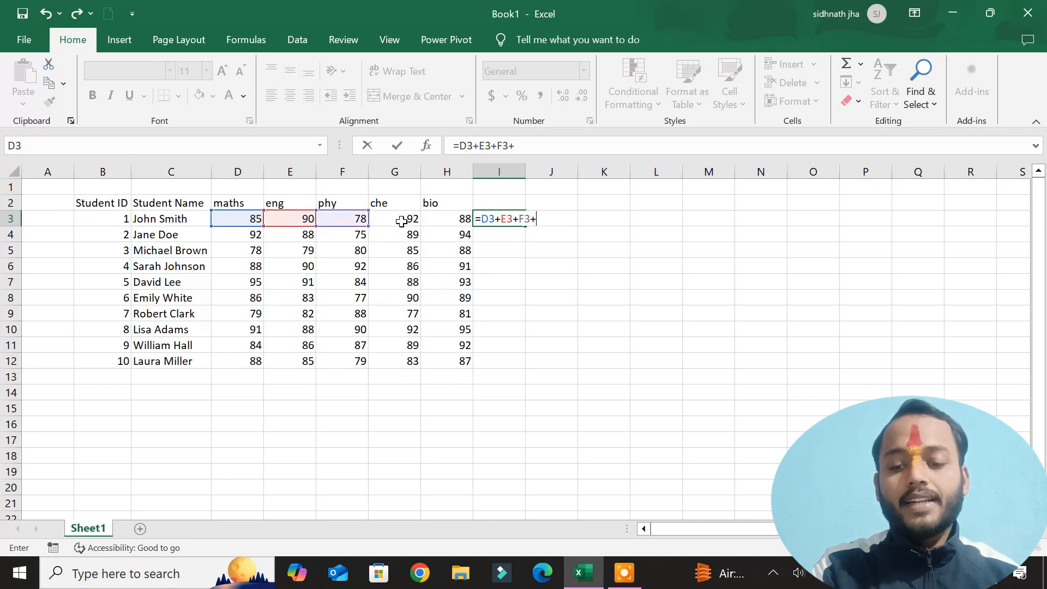
left_click(402, 220)
type("+")
left_click(450, 217)
type("+")
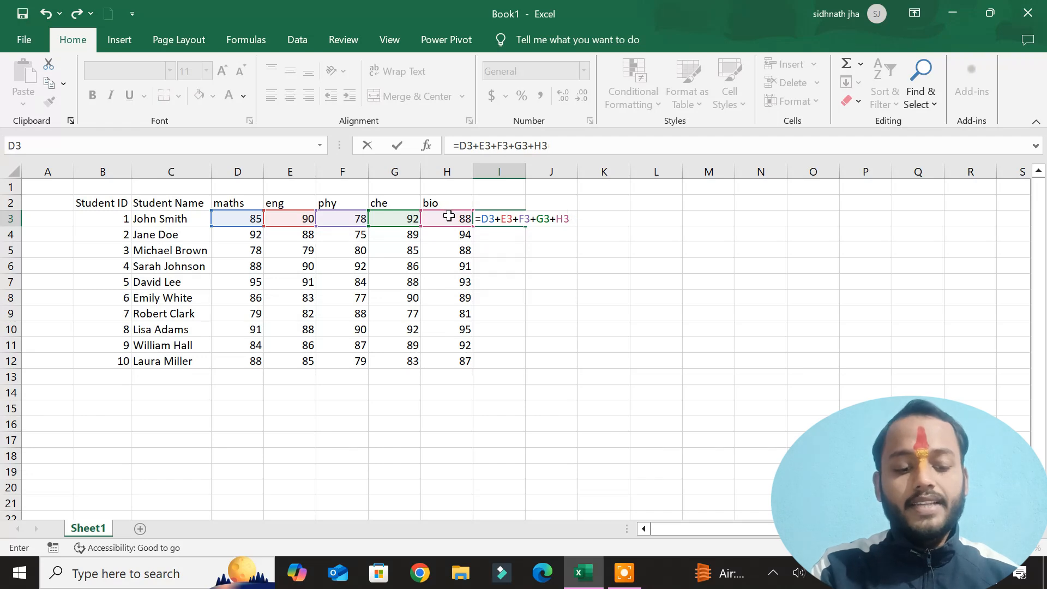
key("Return")
Step: Fill the sum formula from I3 down to I12 for the remaining students
left_click(513, 219)
left_click_drag(525, 228, 520, 370)
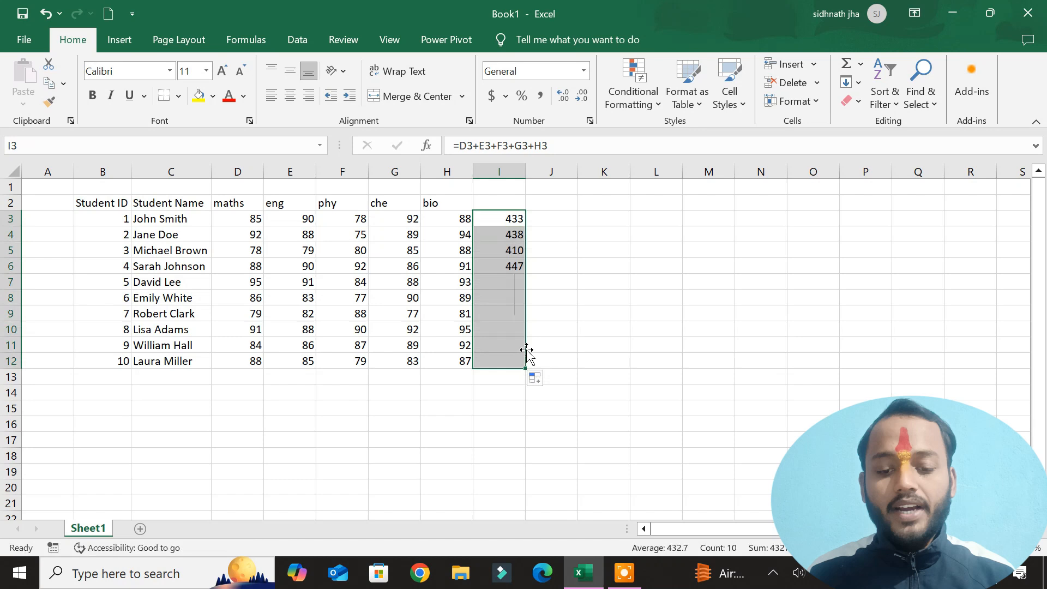
left_click(579, 330)
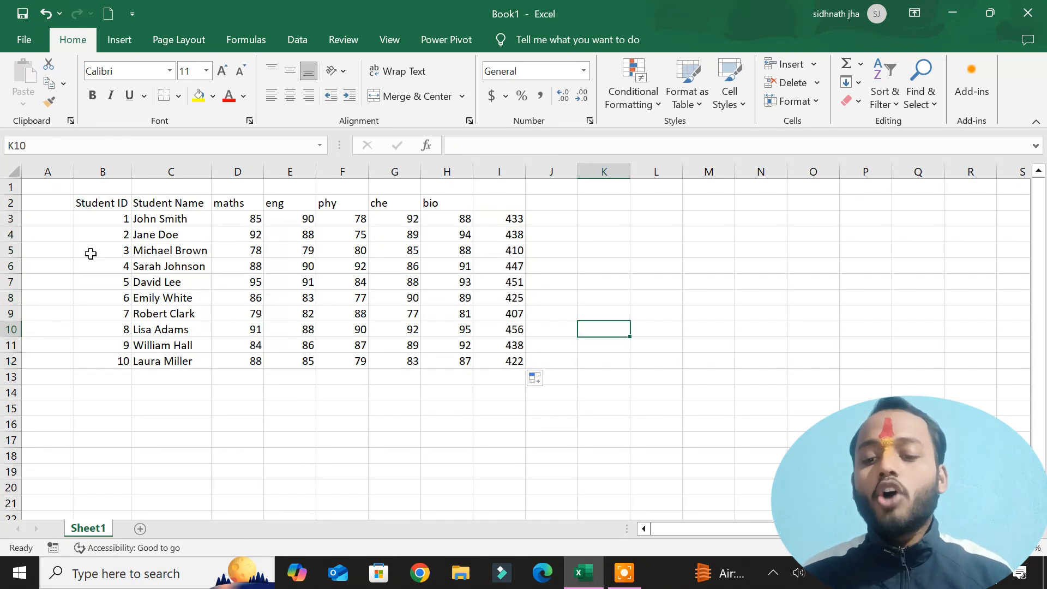
Step: Enter the column header total in I2 above the summed marks
left_click(505, 203)
type("tal")
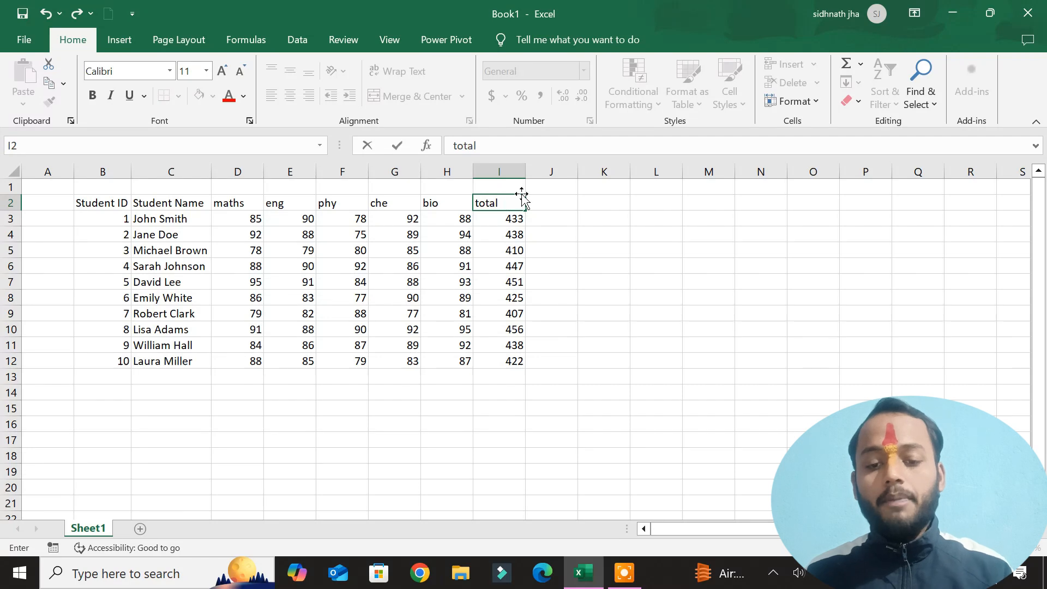
left_click(732, 235)
left_click(573, 267)
Step: Preview a Top 10 Items rule on the totals I3:I12, lower its rank count to 5, and cancel the rule
left_click_drag(487, 223, 499, 361)
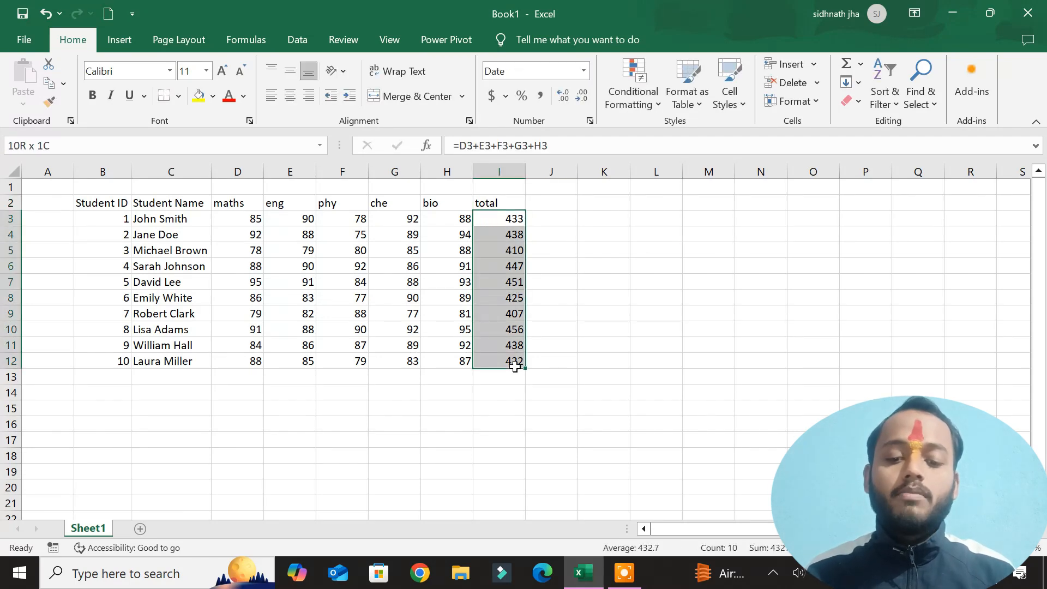
left_click(652, 103)
mouse_move(671, 161)
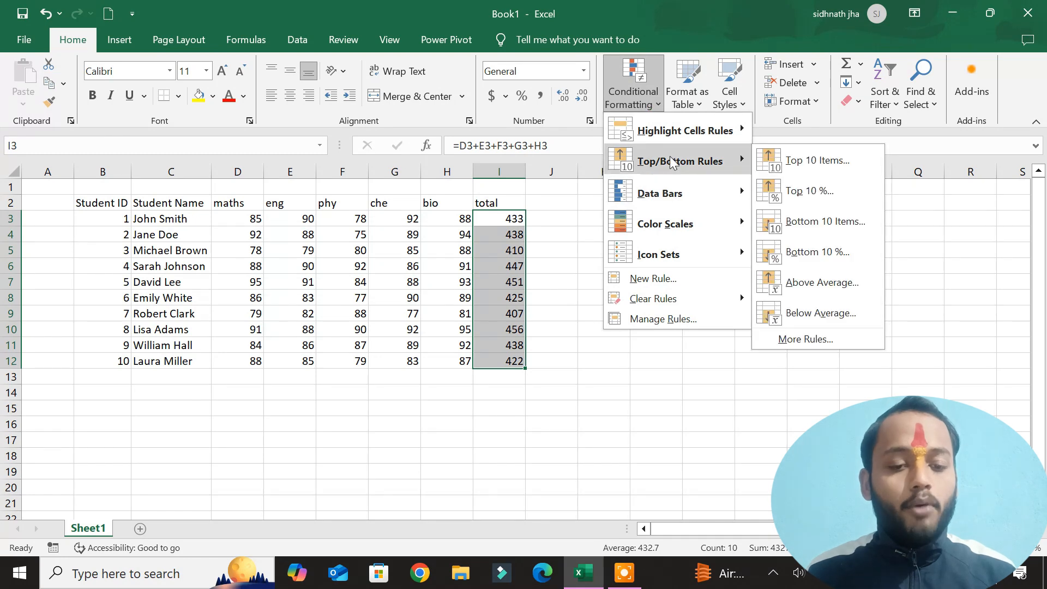
left_click(789, 160)
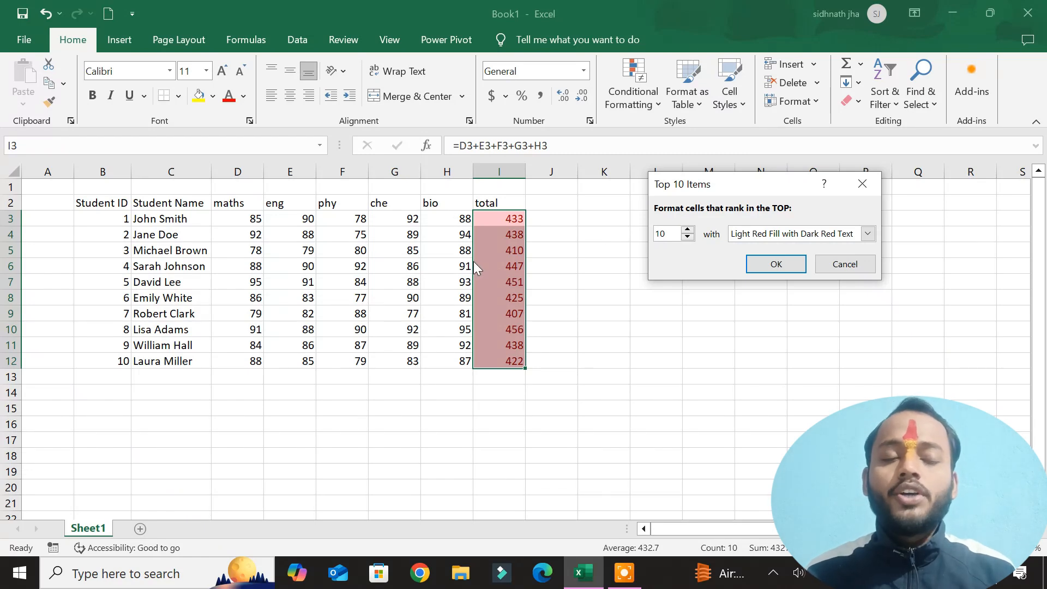
left_click(687, 237)
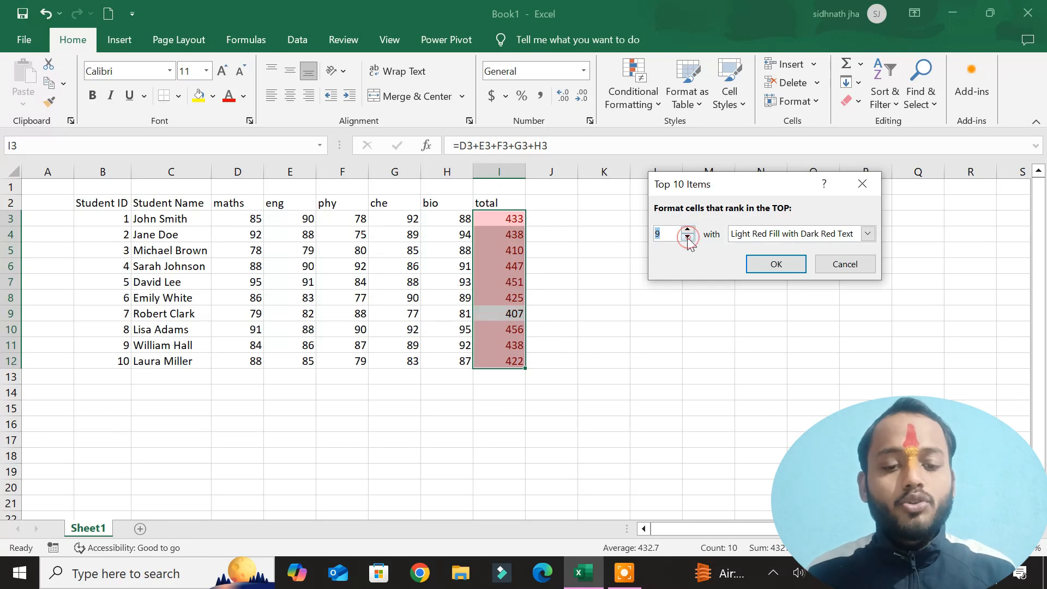
left_click(687, 237)
left_click(687, 237)
left_click(687, 237)
left_click(687, 237)
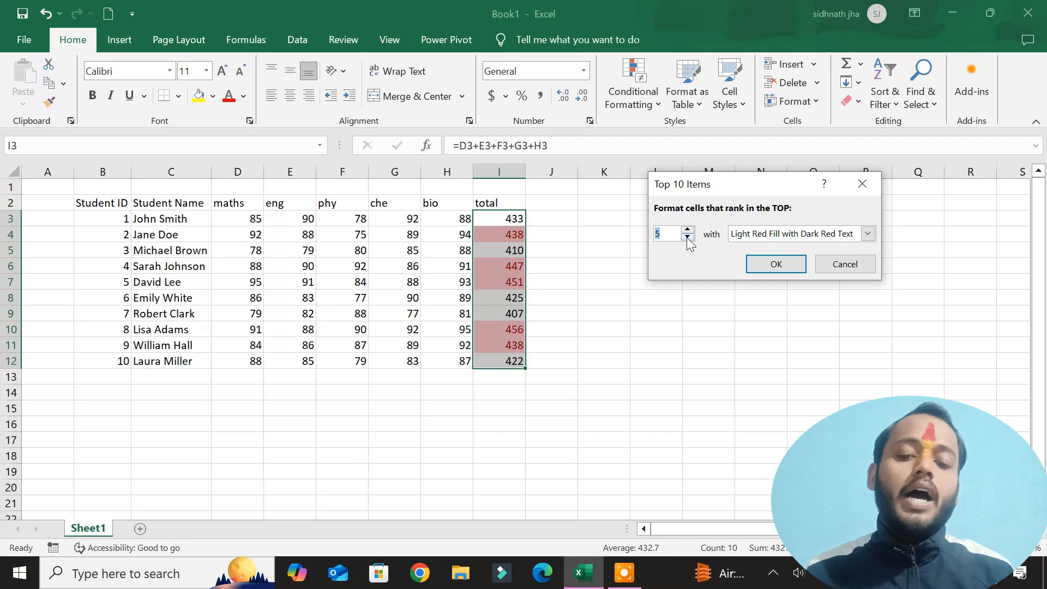
left_click(865, 183)
Step: Preview a Top 10% rule on the totals I3:I12, raise its percentage to 20, and cancel the rule
left_click(627, 87)
mouse_move(662, 152)
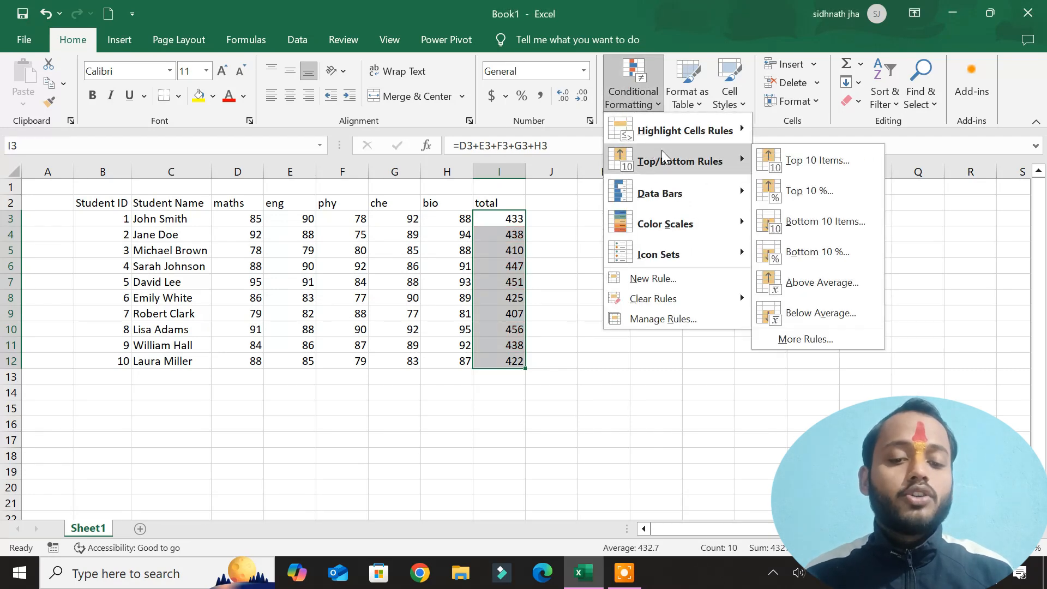
left_click(817, 194)
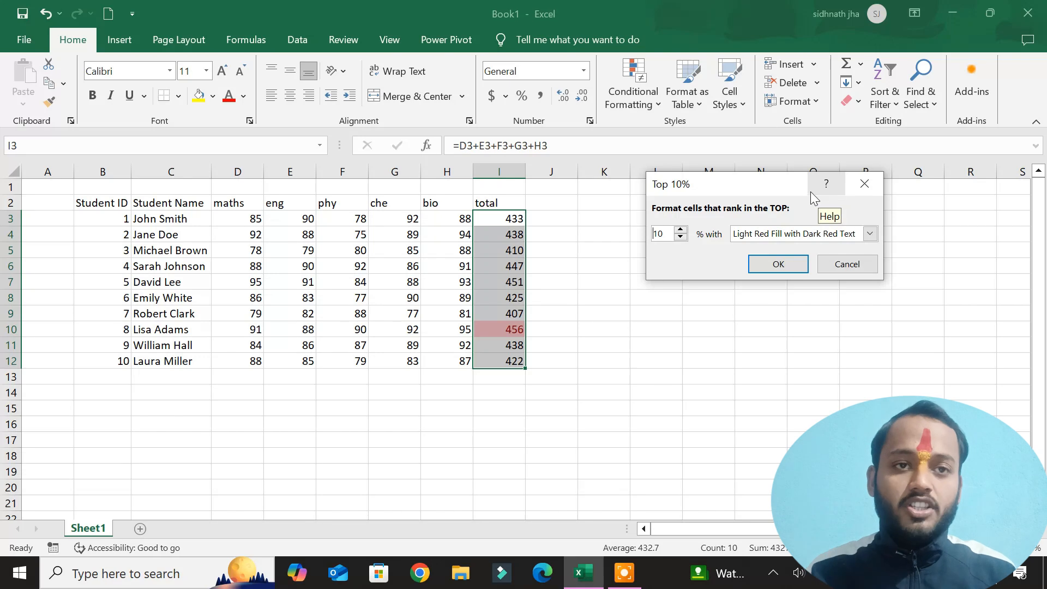
left_click(680, 229)
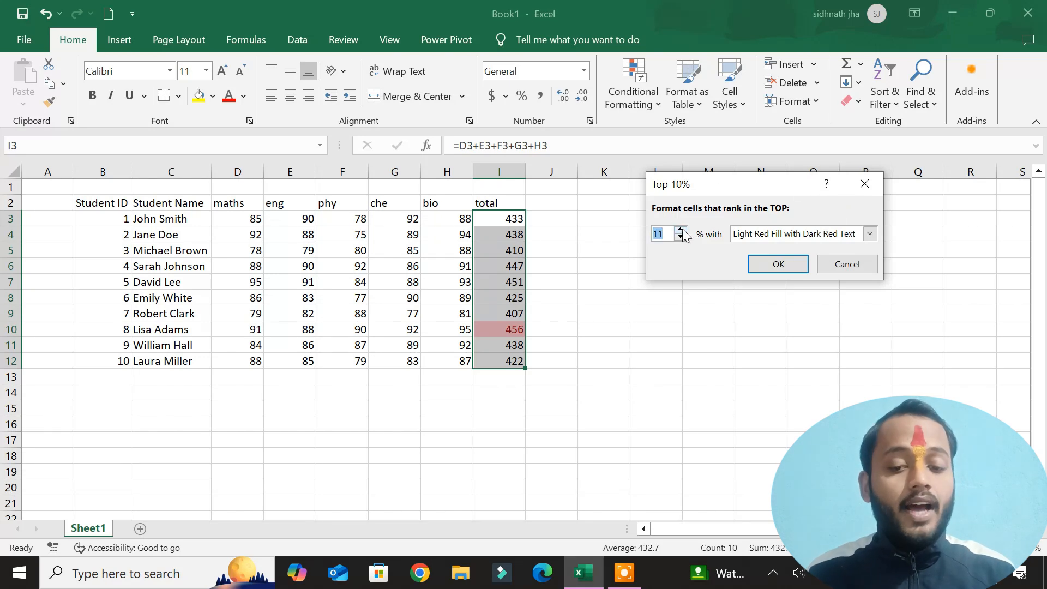
left_click(680, 230)
left_click(680, 230)
left_click(681, 230)
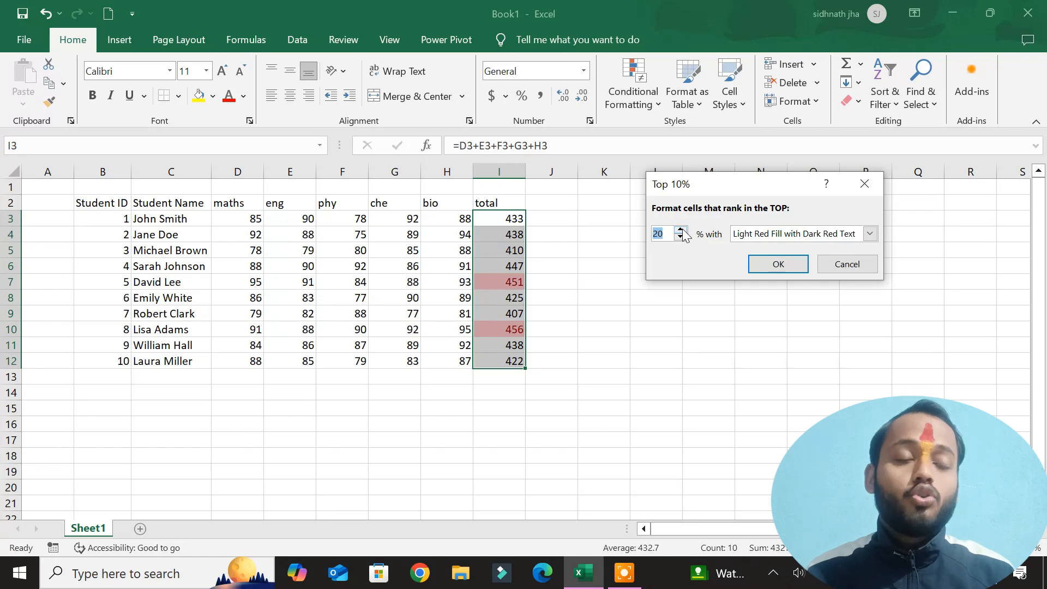
left_click(850, 264)
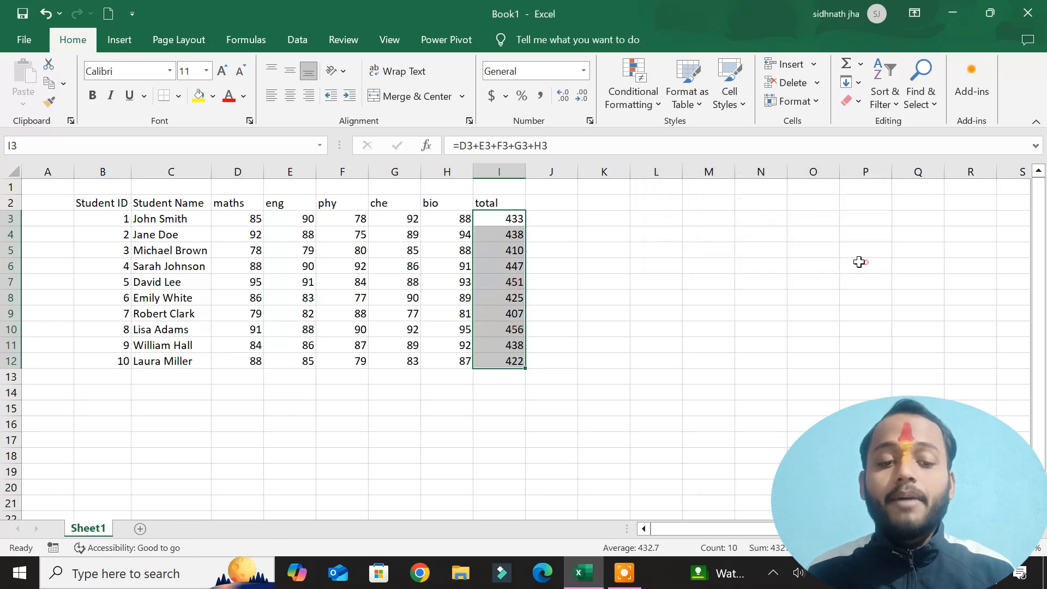
left_click(634, 97)
mouse_move(711, 161)
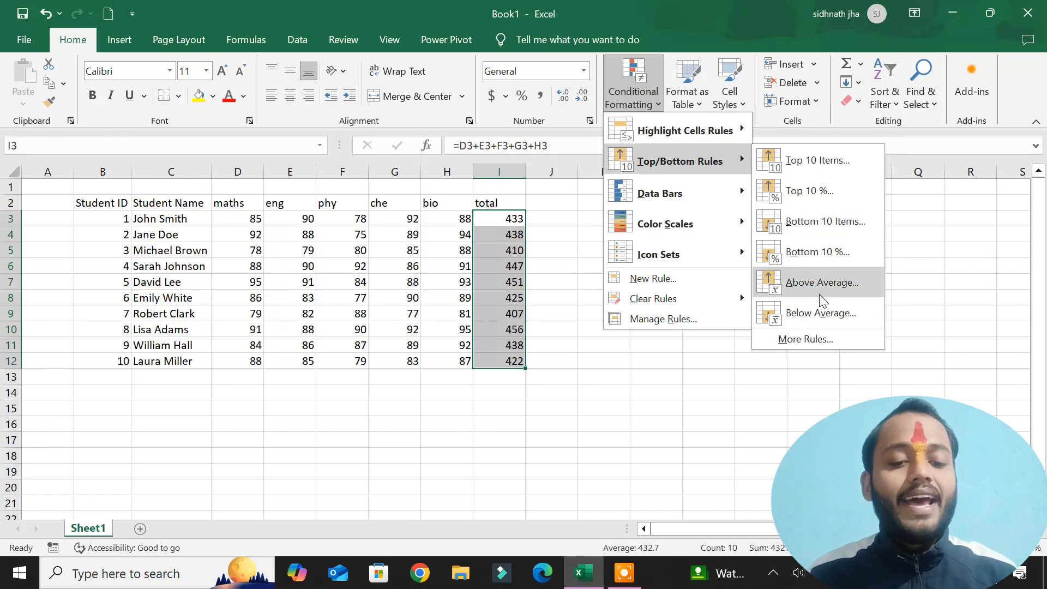
left_click(562, 275)
left_click(558, 270)
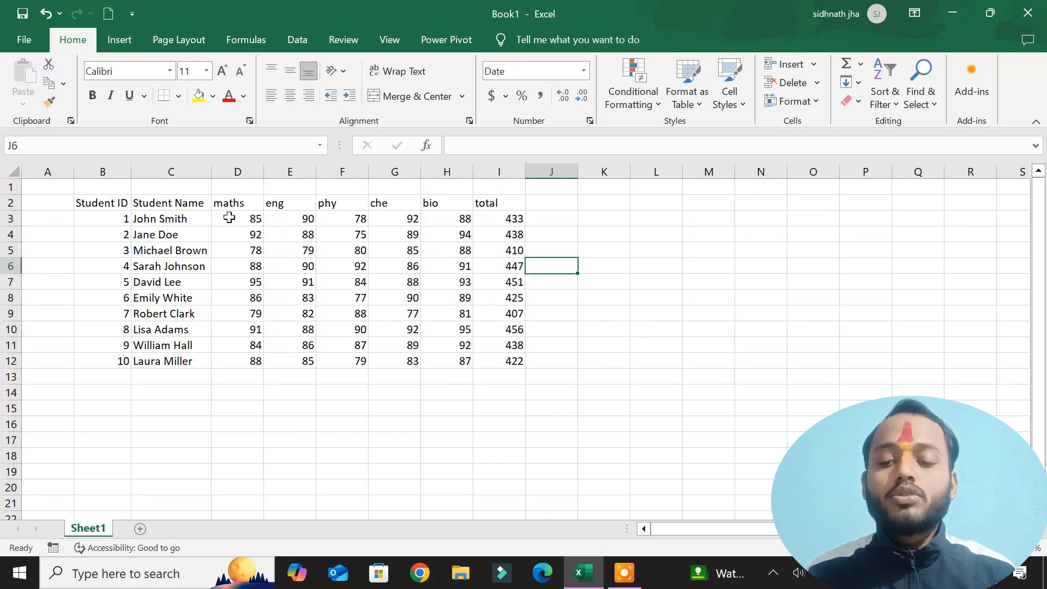
Step: Preview an Above Average rule with Light Red Fill with Dark Red Text on the marks D3:H3, and cancel the rule
left_click_drag(229, 217, 464, 219)
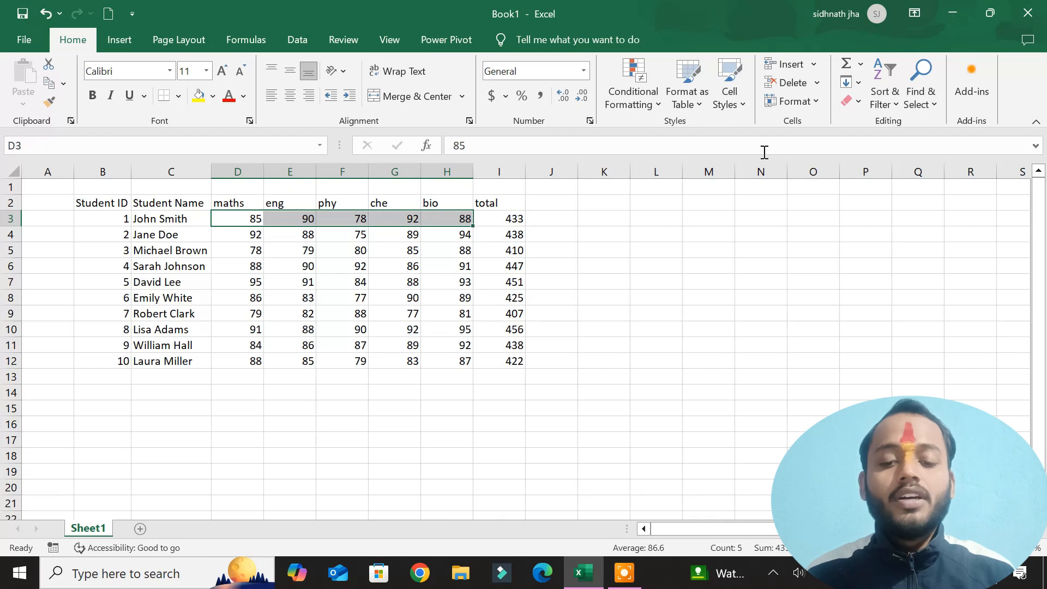
left_click(631, 104)
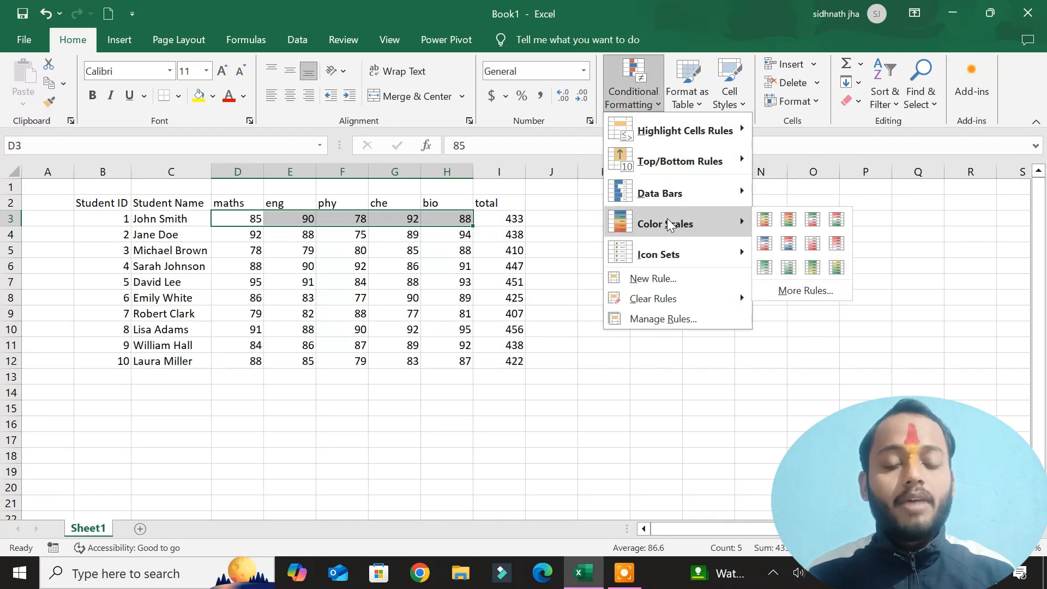
mouse_move(672, 164)
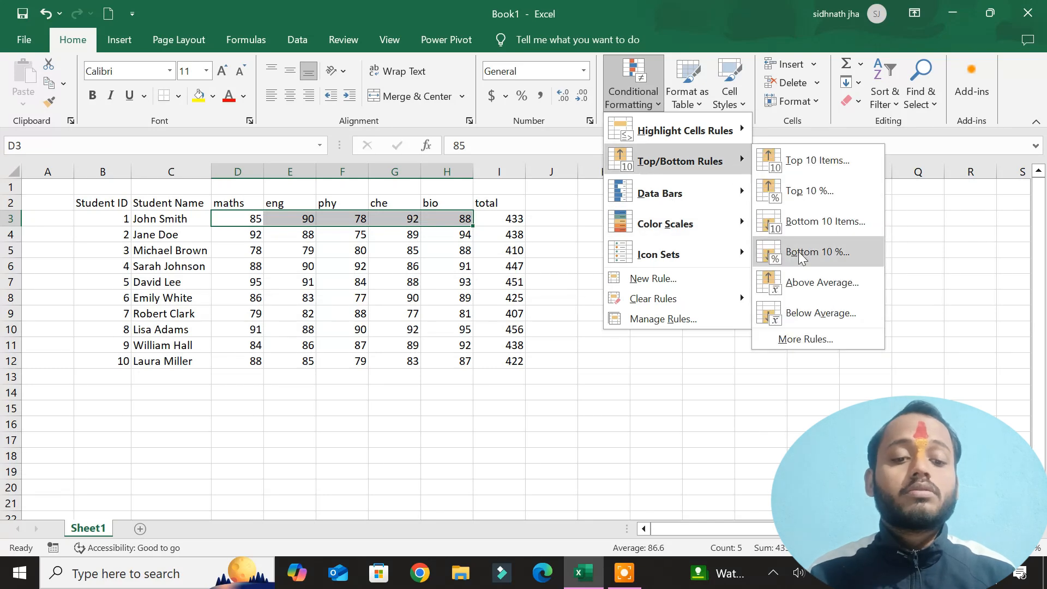
left_click(809, 293)
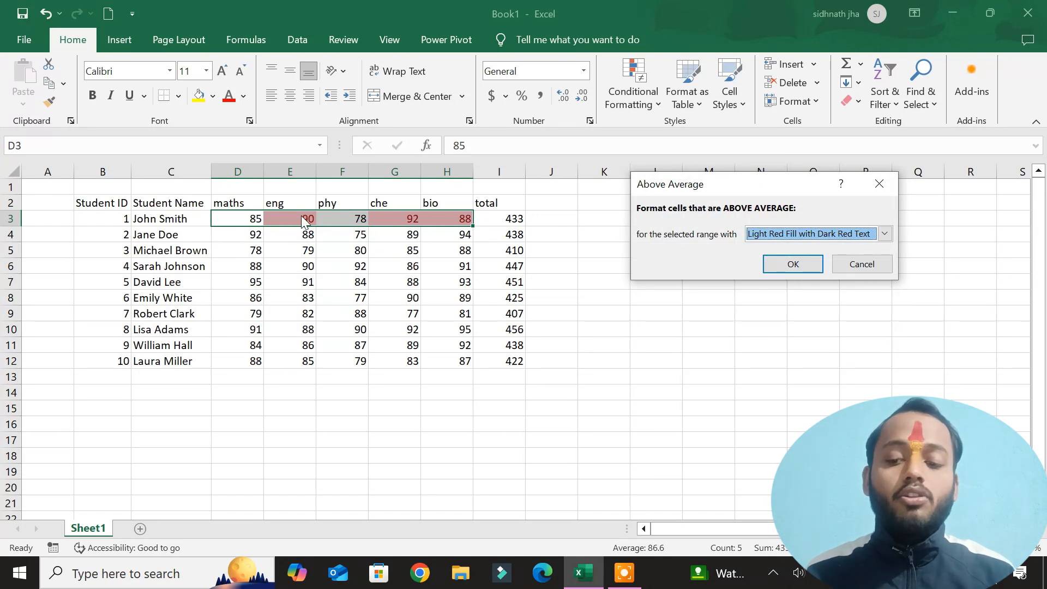
left_click(868, 266)
left_click(633, 276)
left_click(598, 228)
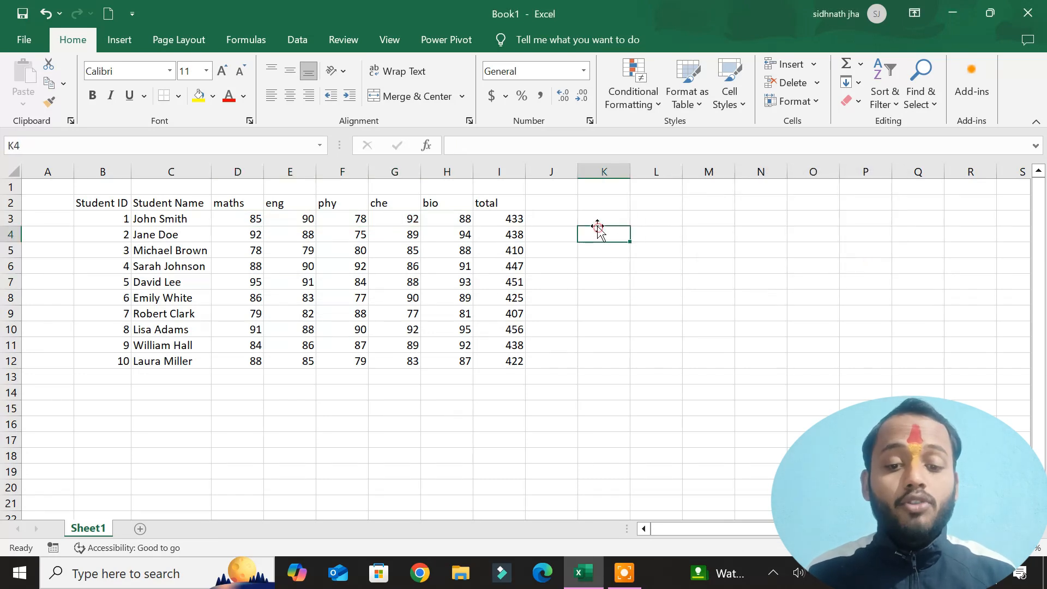
Step: Calculate the average of the first student's marks D3:H3 in K3 with the AVERAGE function
left_click(597, 216)
type("=ave")
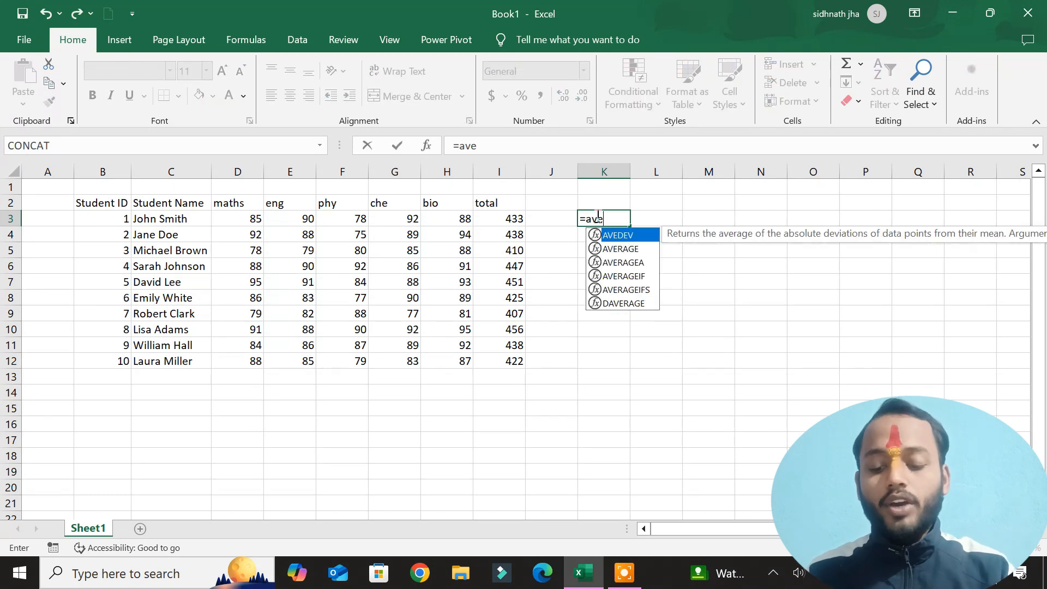
key("Down")
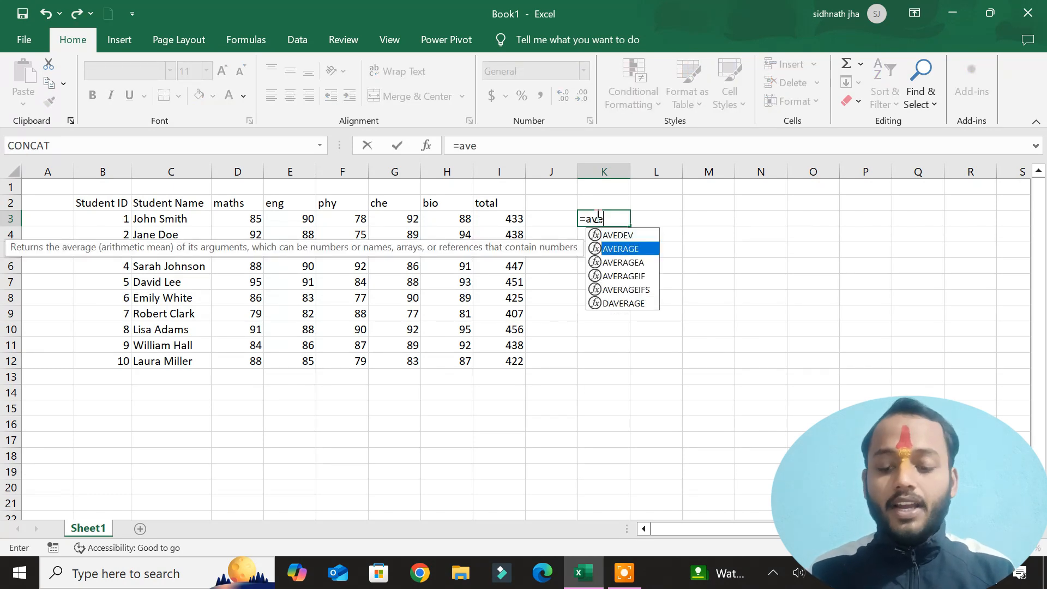
key("Tab")
left_click_drag(245, 219, 458, 219)
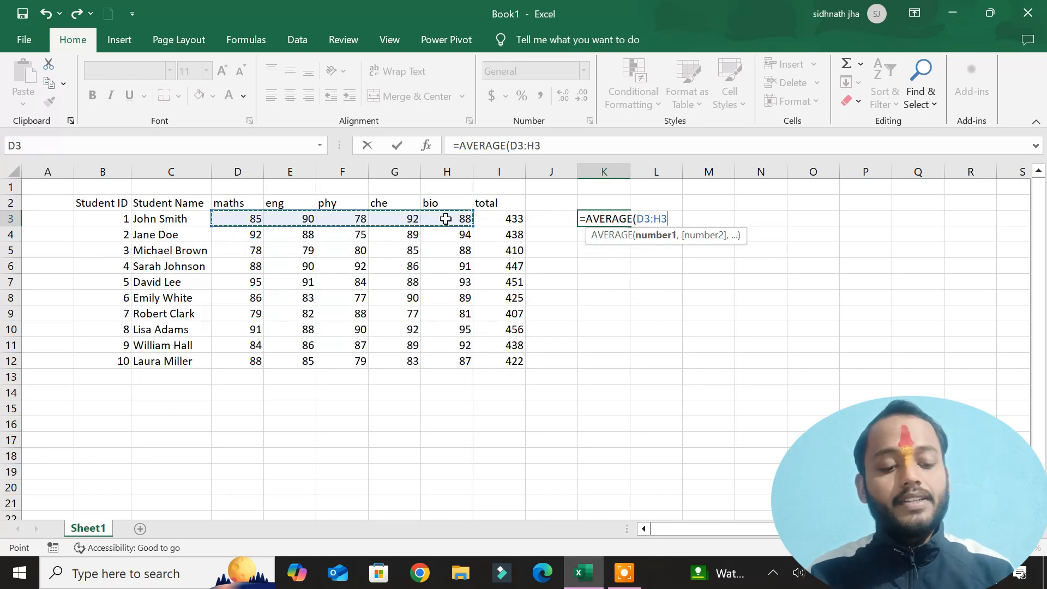
key("Return")
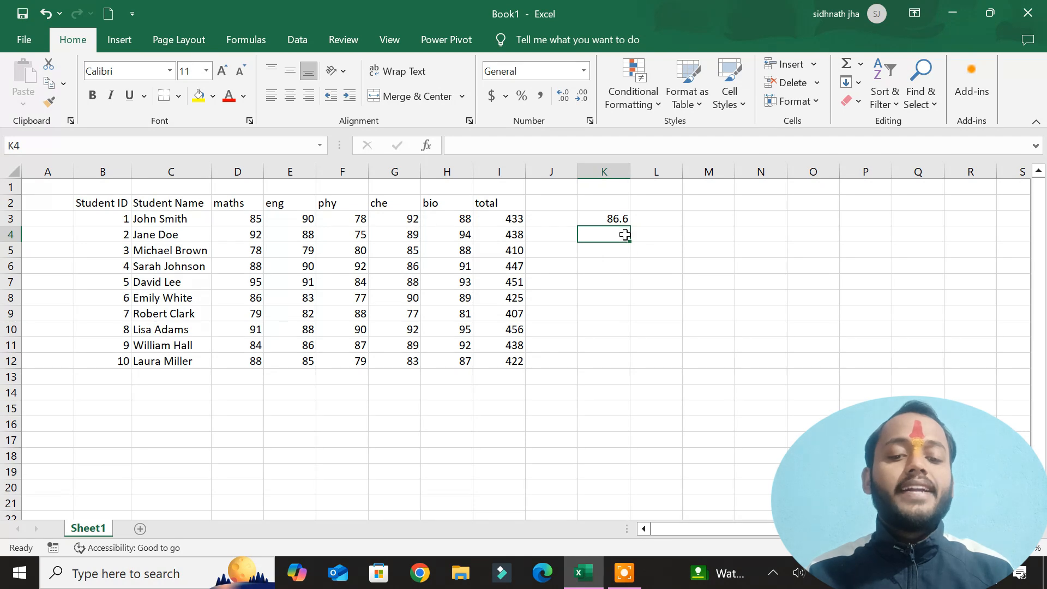
Step: Compare the first student's marks in E3, G3 and H3 with the average in K3
left_click(309, 216)
left_click(415, 218)
left_click(454, 217)
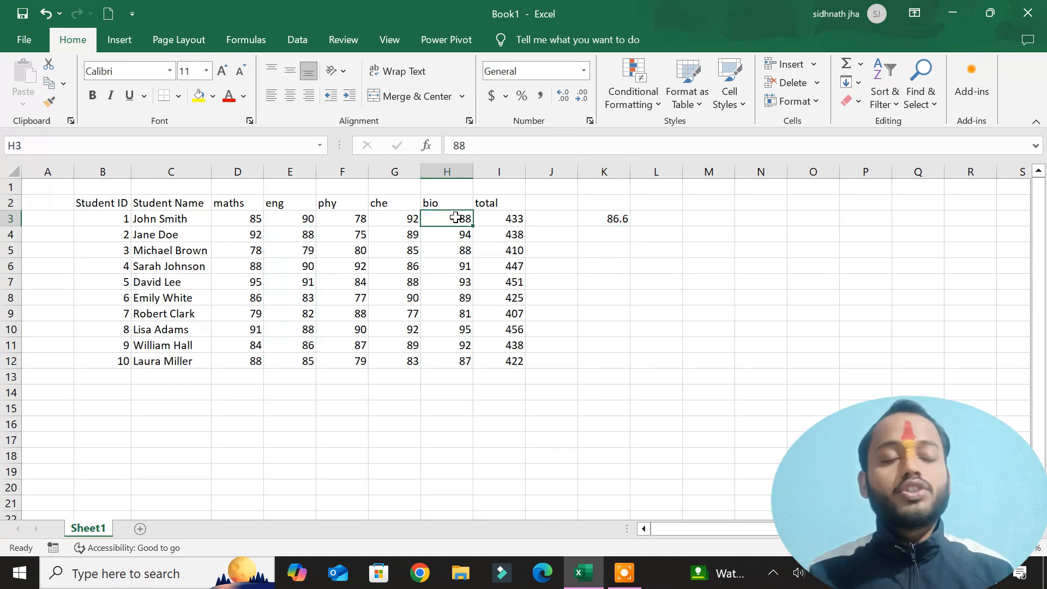
left_click(570, 277)
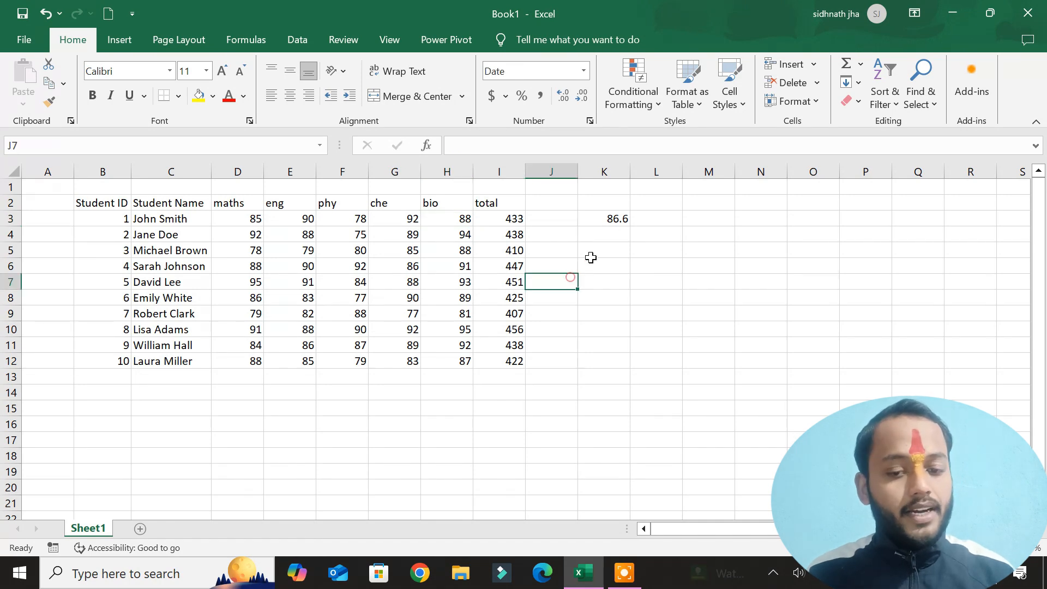
left_click(611, 218)
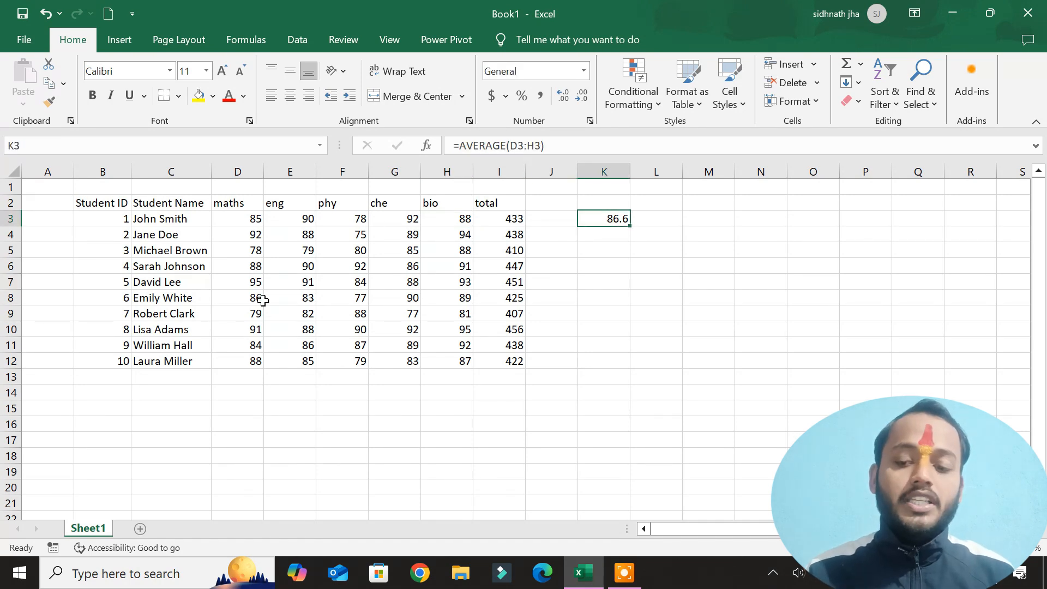
left_click(648, 84)
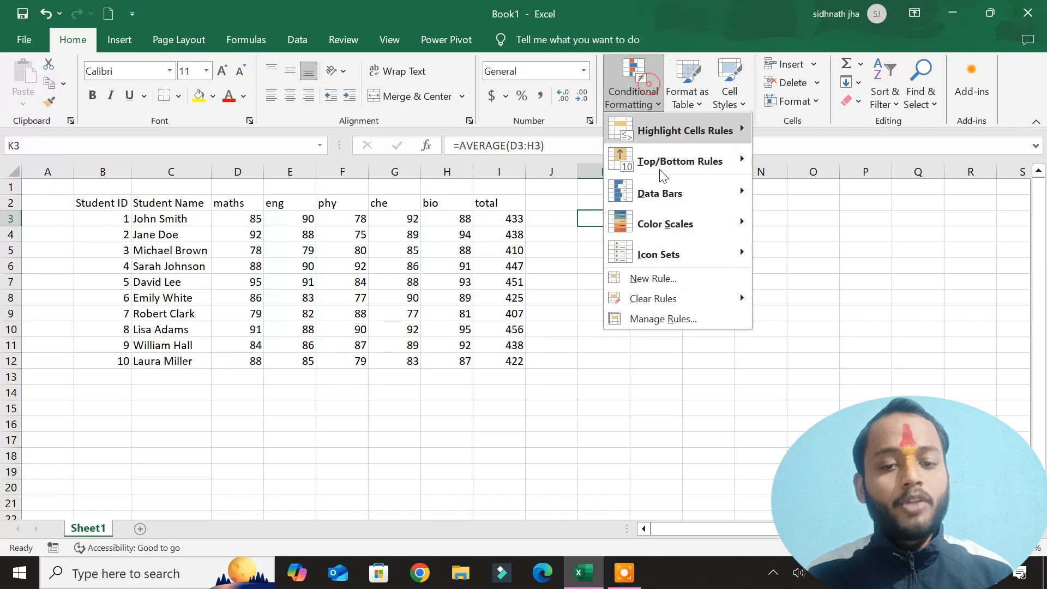
mouse_move(664, 158)
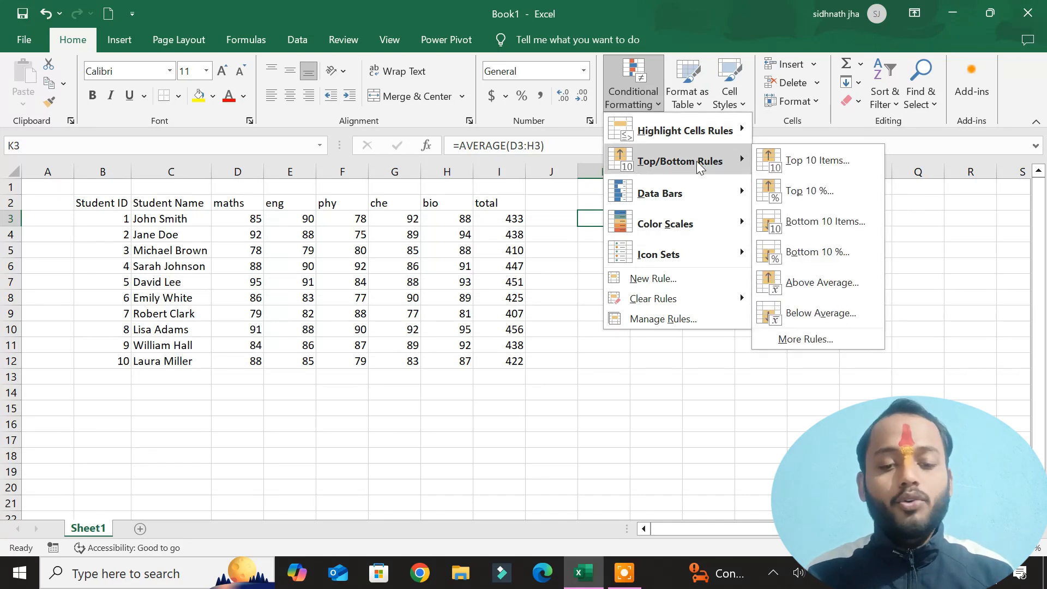
left_click(648, 391)
left_click(451, 365)
left_click(290, 435)
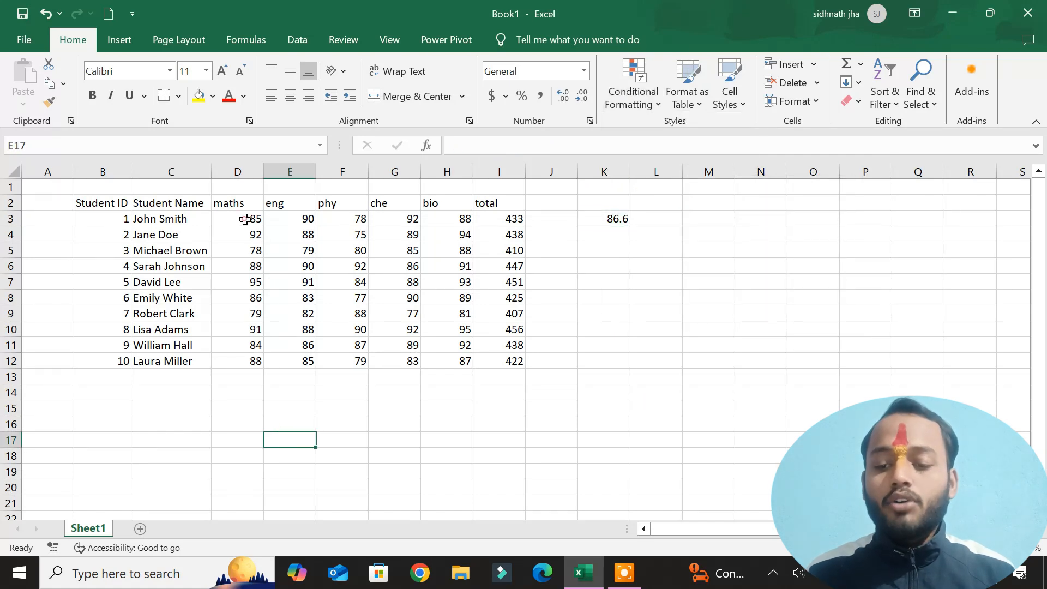
Step: Select all the marks D3:H12 and preview the data bars, color scales and icon sets available for them
left_click_drag(250, 217, 349, 267)
left_click_drag(426, 324, 445, 358)
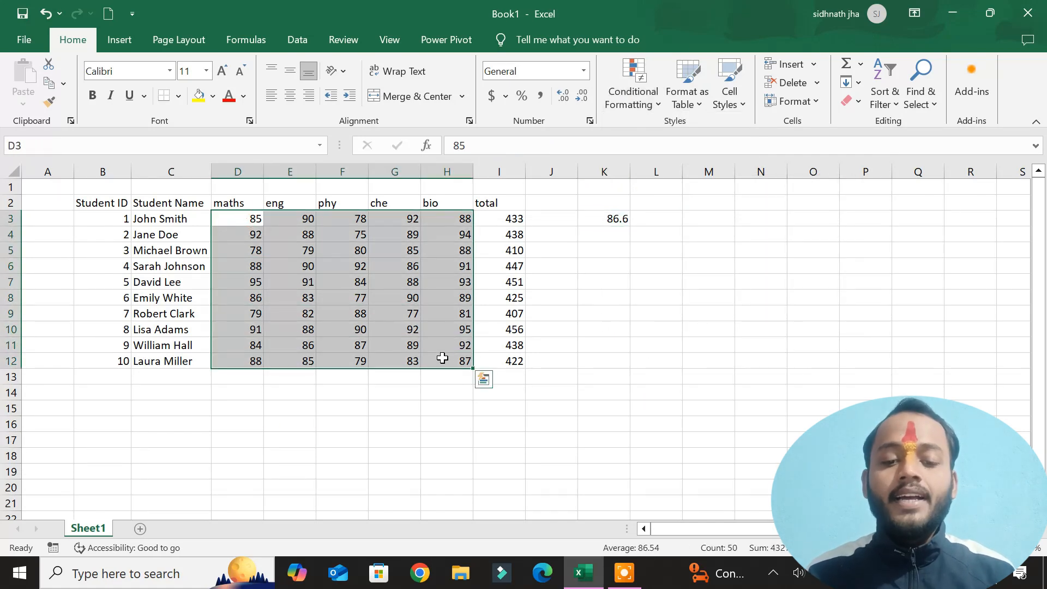
left_click(634, 103)
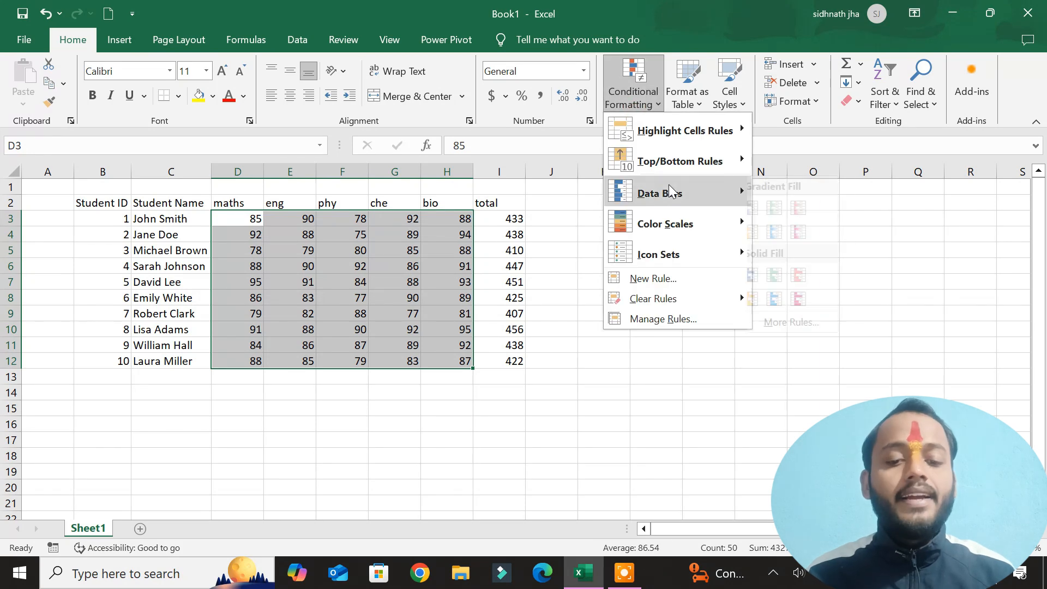
mouse_move(711, 198)
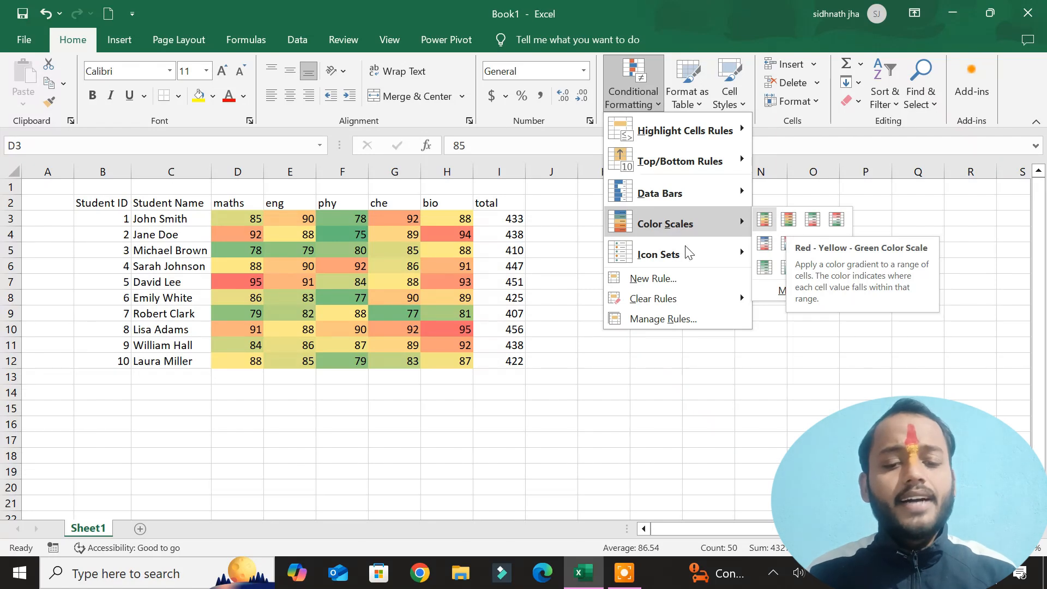
mouse_move(719, 254)
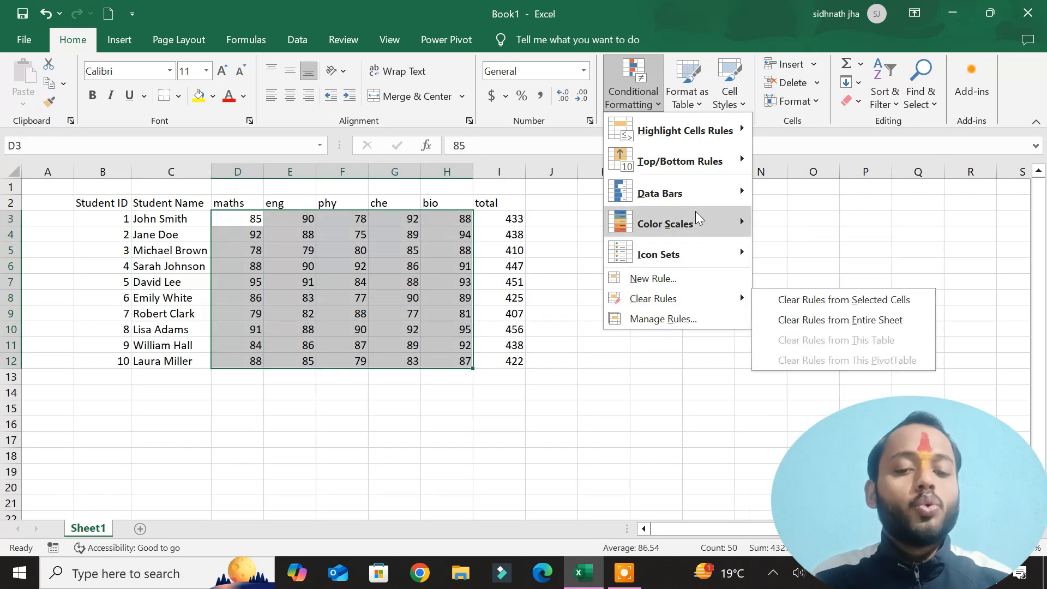
mouse_move(709, 162)
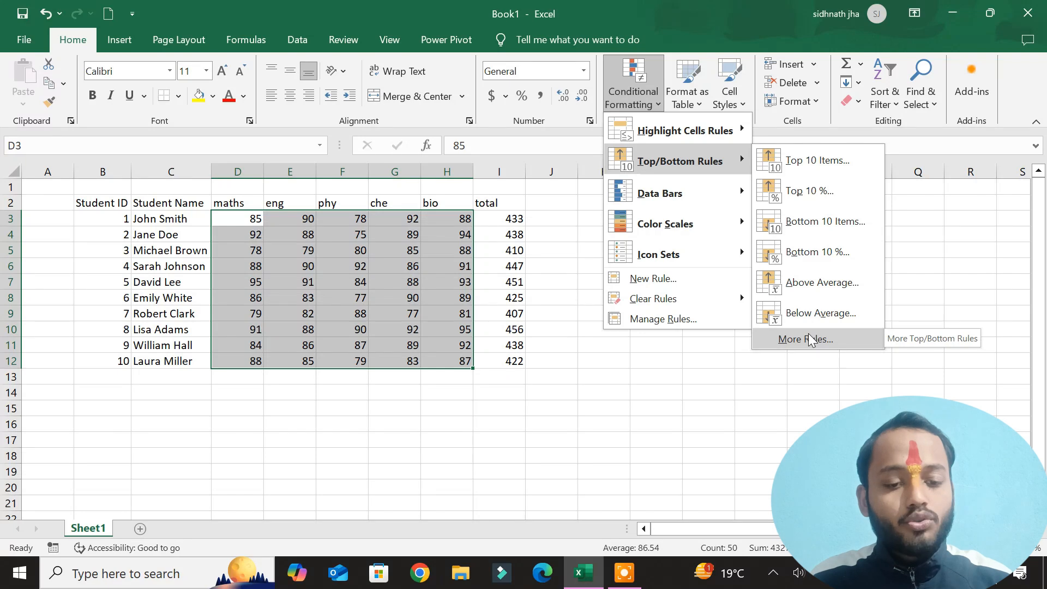
Step: Start a new formatting rule for the marks D3:H12 that formats all cells based on their values with a 3-Color Scale
left_click(695, 278)
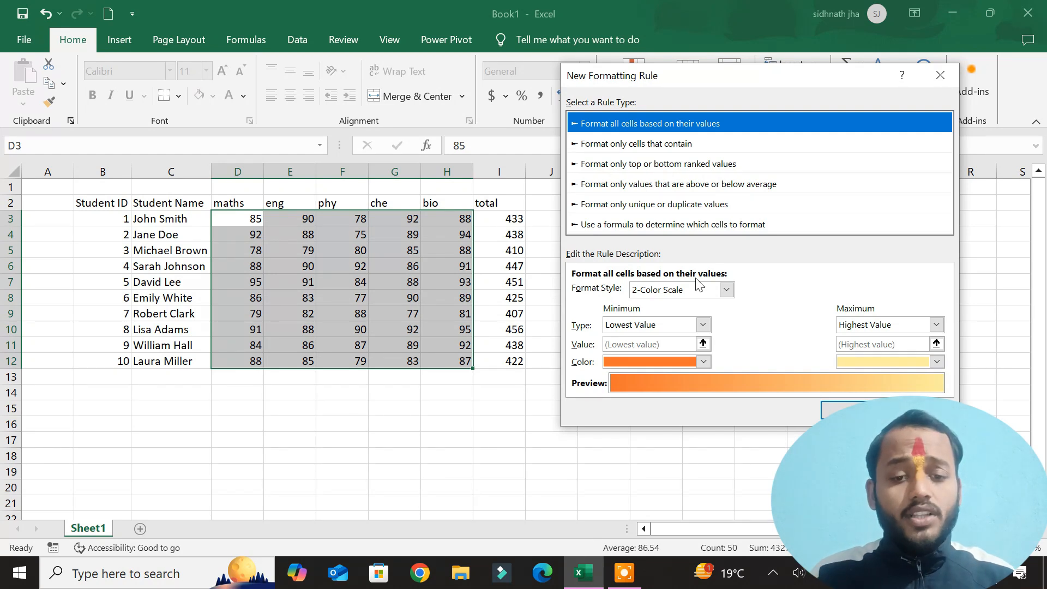
left_click(634, 145)
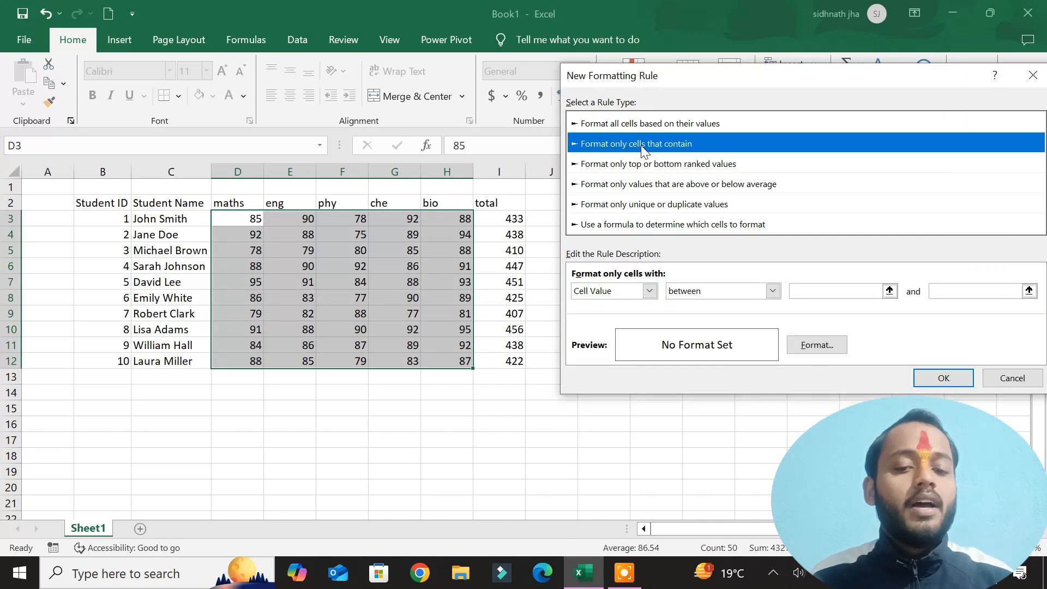
left_click(665, 125)
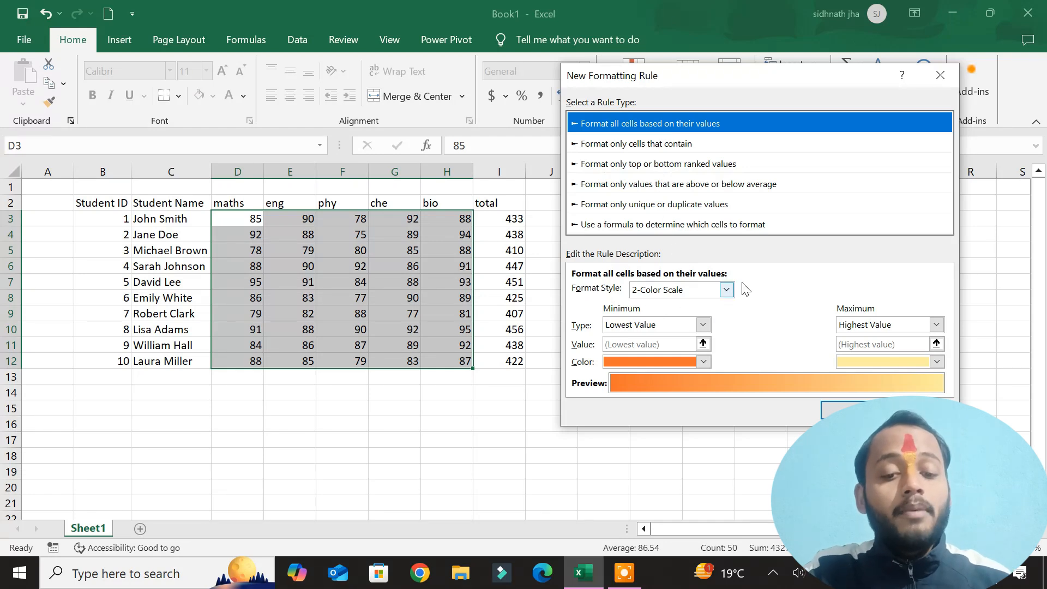
left_click(726, 290)
left_click(698, 316)
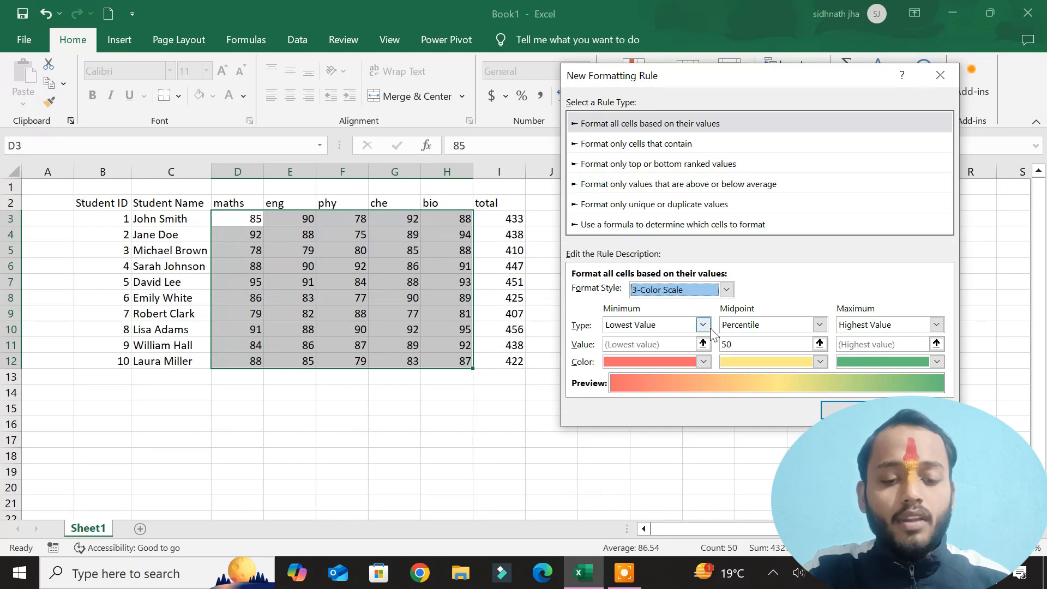
Step: Set the color scale's minimum to the number 70 and its midpoint to the number 80
left_click(703, 324)
left_click(658, 351)
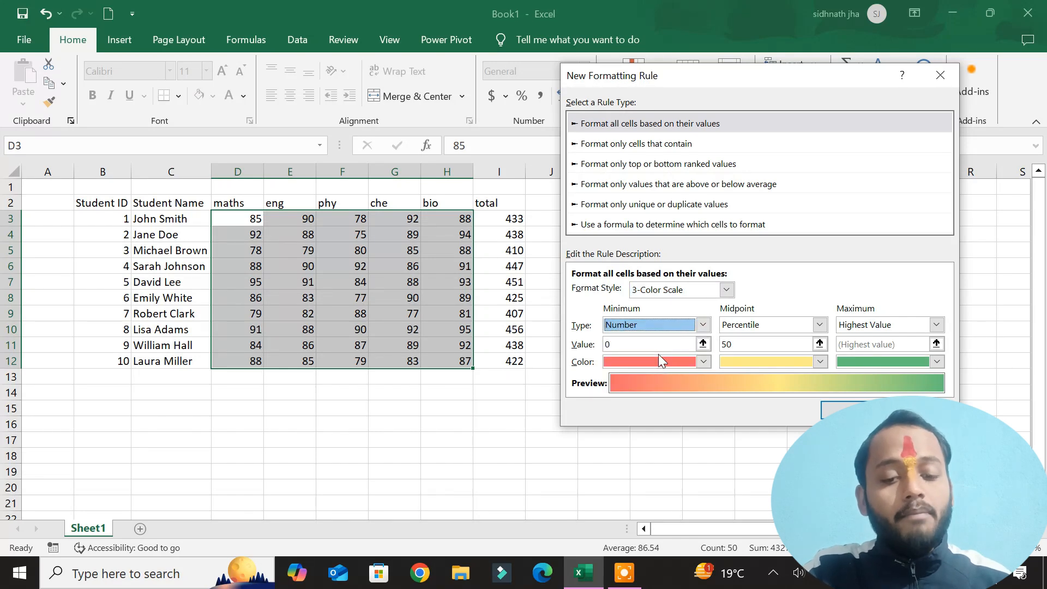
left_click(610, 344)
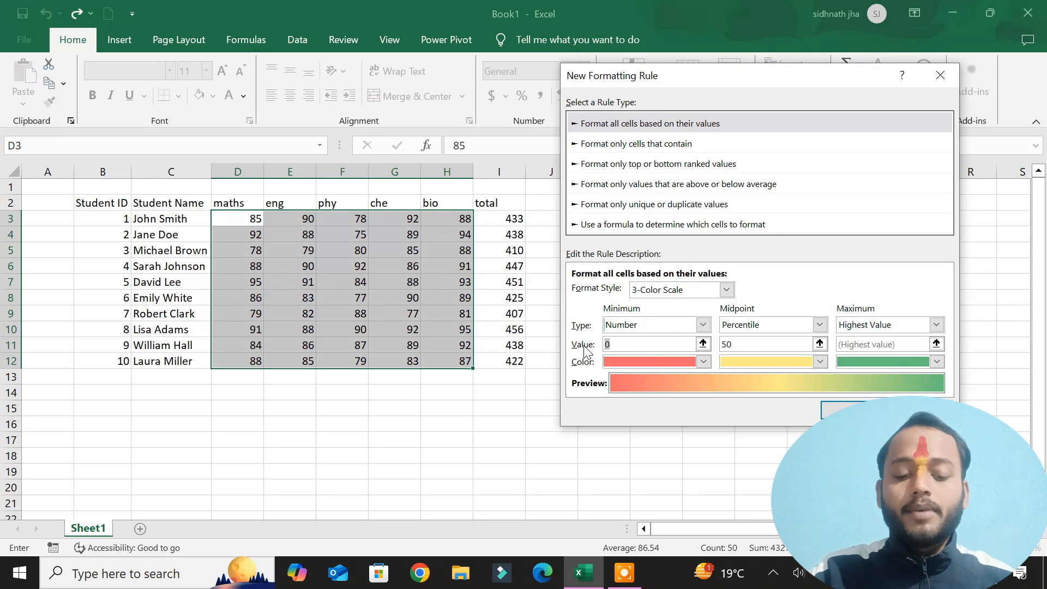
type("70")
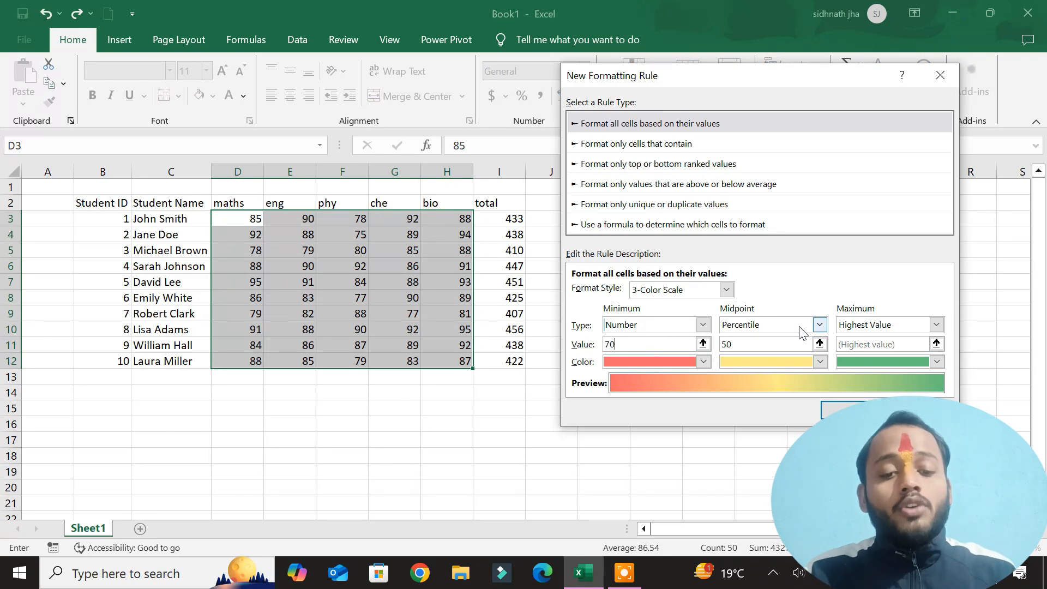
left_click(819, 324)
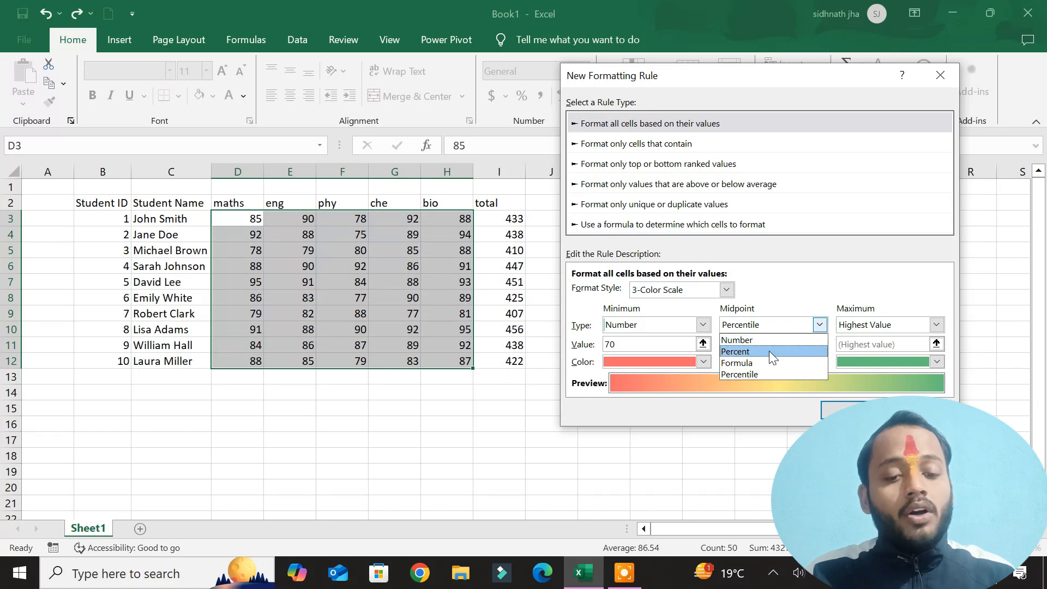
left_click(751, 340)
left_click(722, 343)
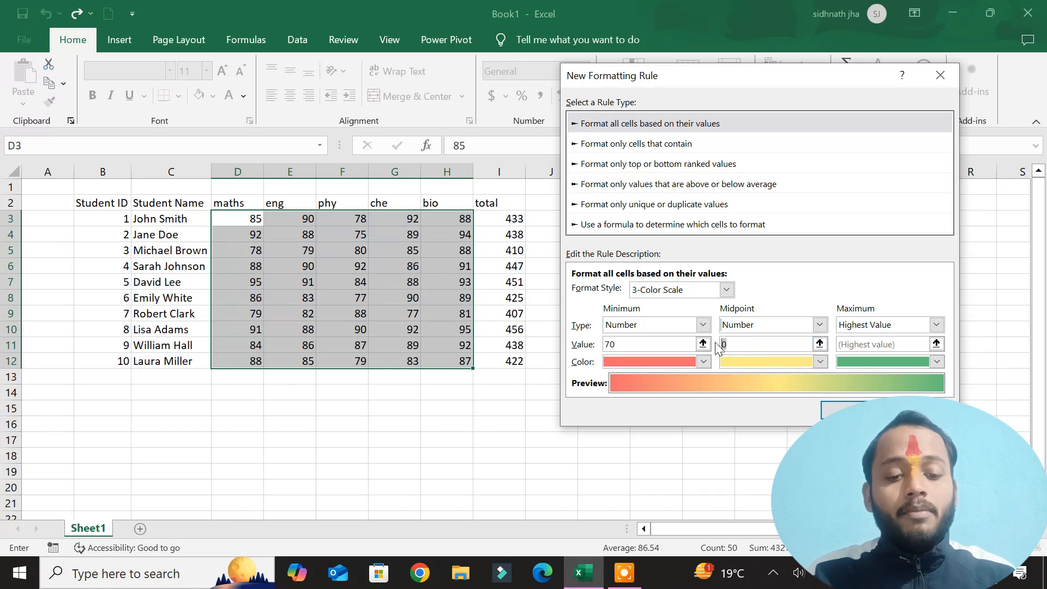
type("80")
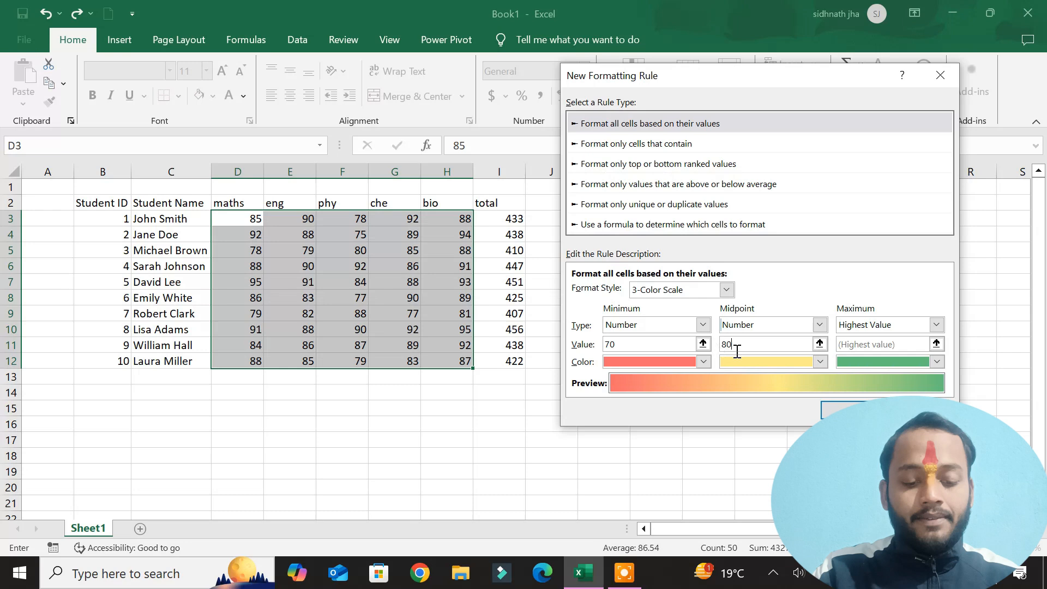
Step: Set the color scale's maximum to the number 90
left_click(936, 325)
left_click(890, 352)
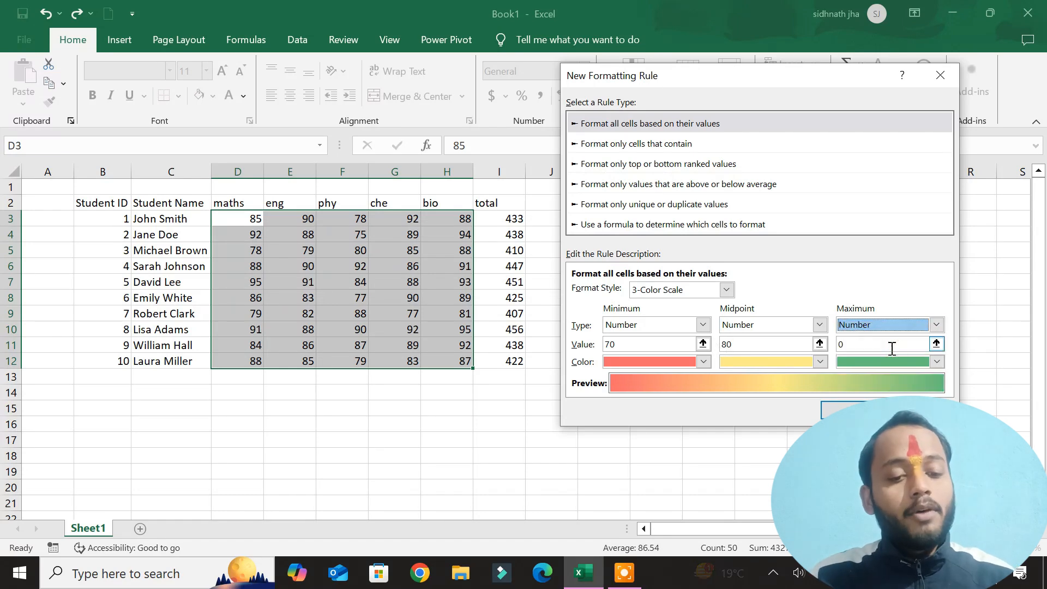
left_click(872, 344)
type("90")
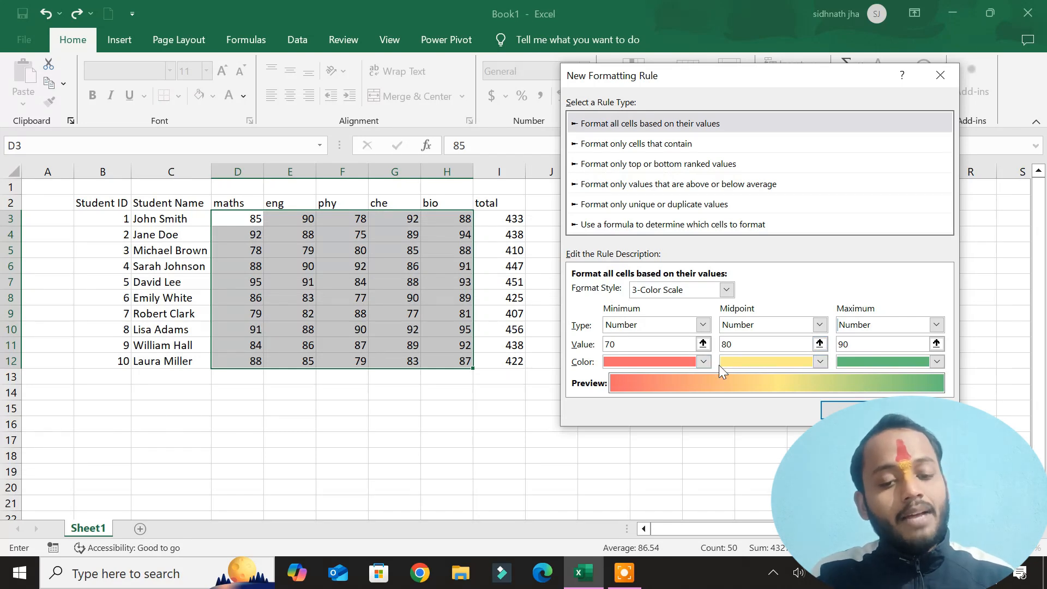
Step: Color the scale's minimum light blue and its midpoint red, using standard colors
left_click(703, 362)
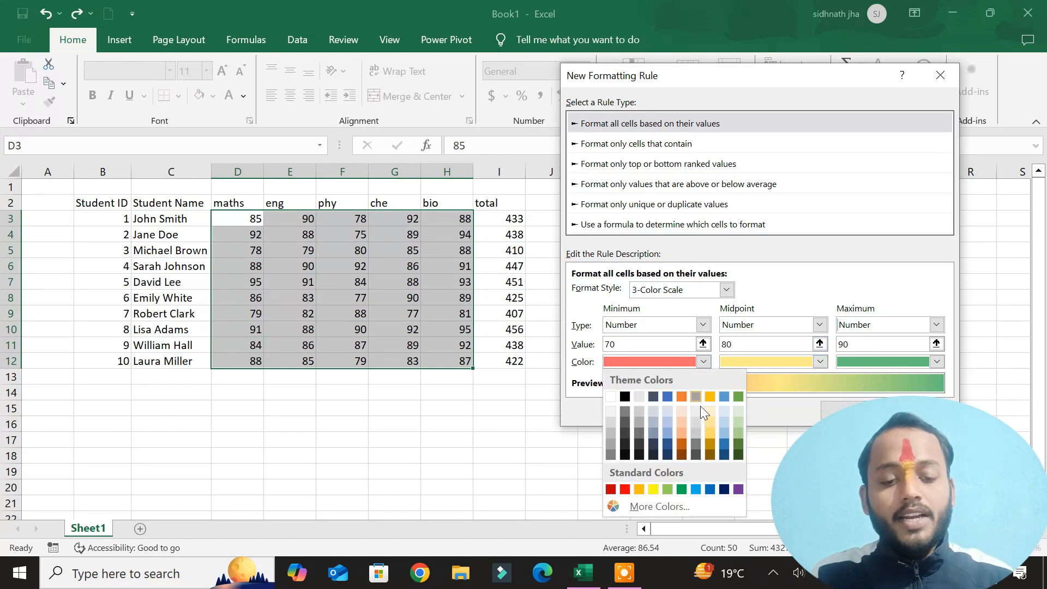
left_click(820, 361)
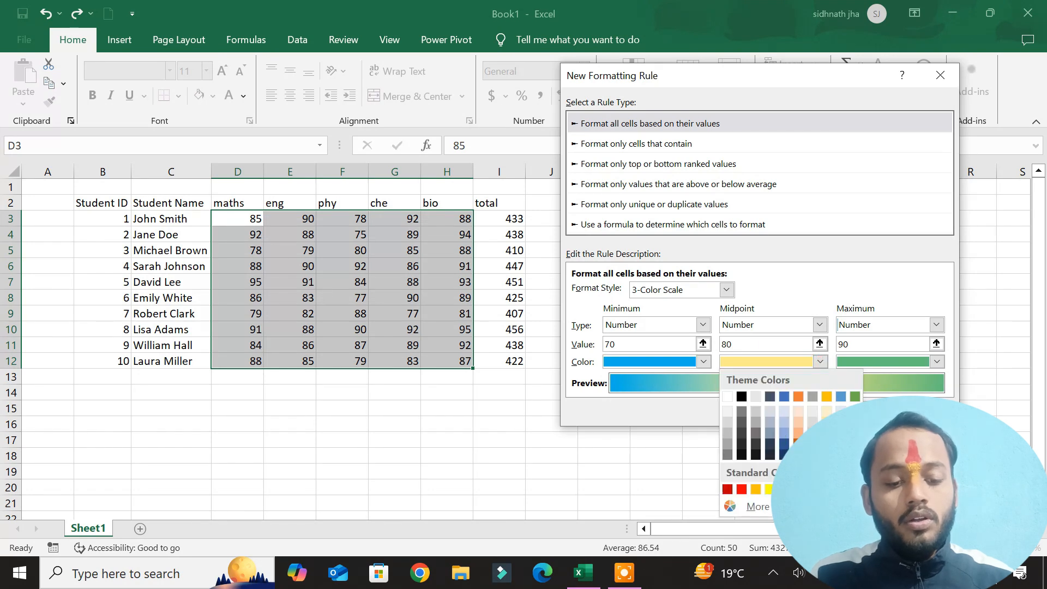
left_click(742, 488)
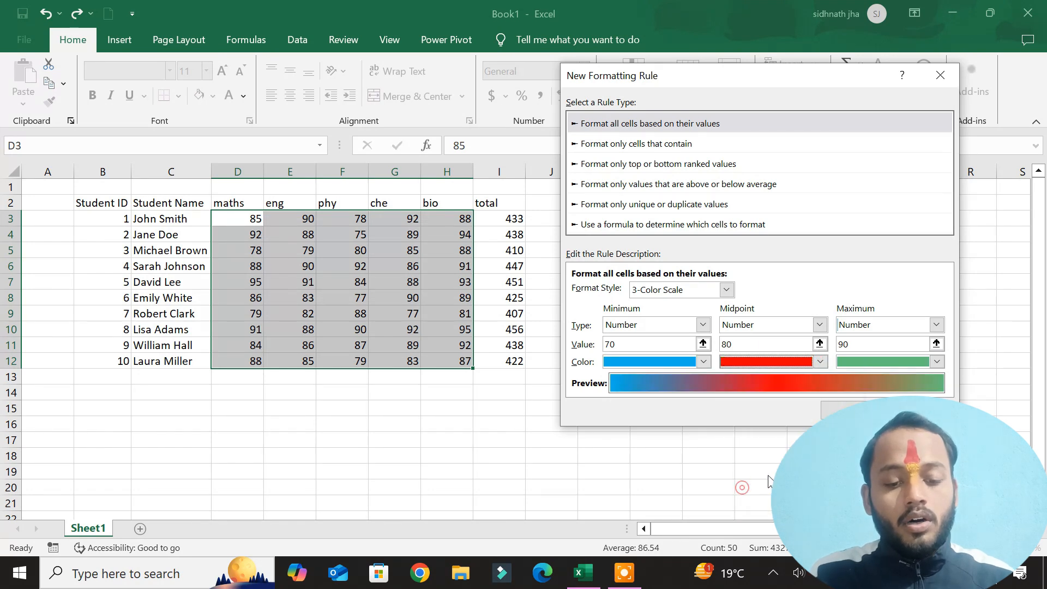
Step: Color the scale's maximum white using the theme colors and apply the 3-Color Scale rule to the marks
left_click(936, 361)
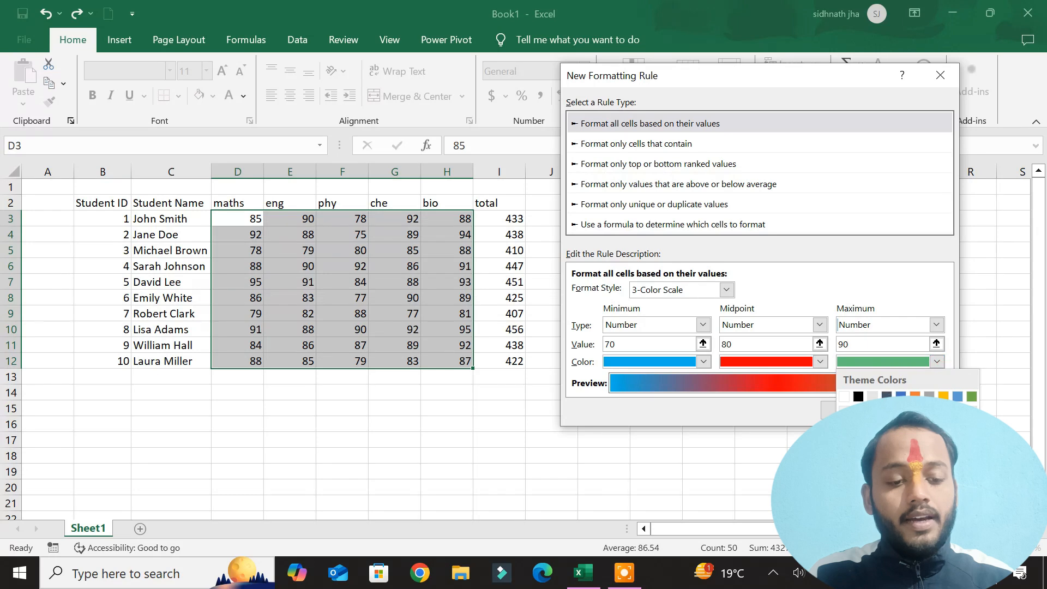
left_click(844, 396)
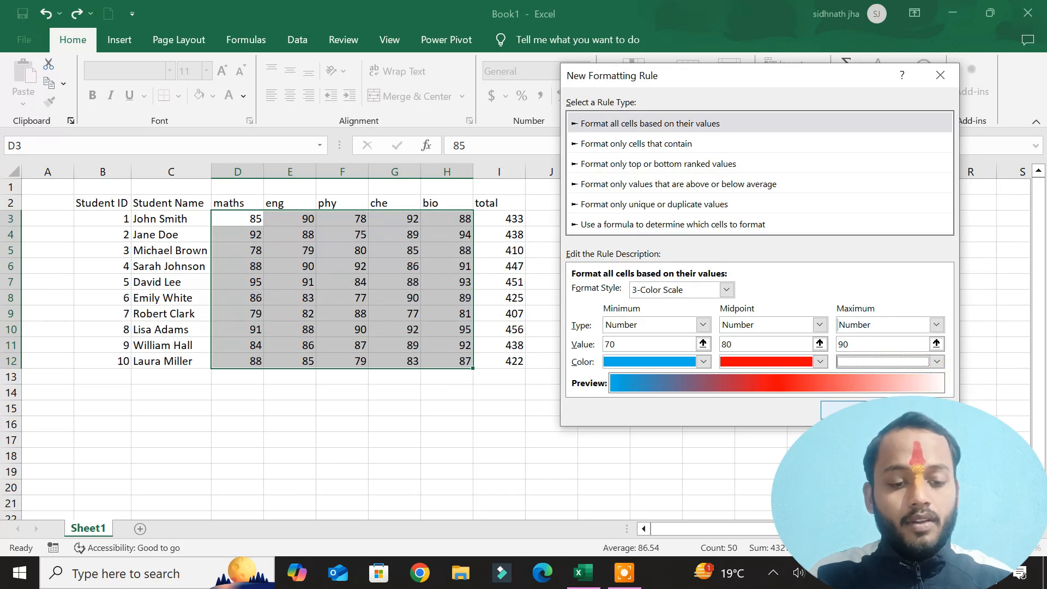
left_click(850, 410)
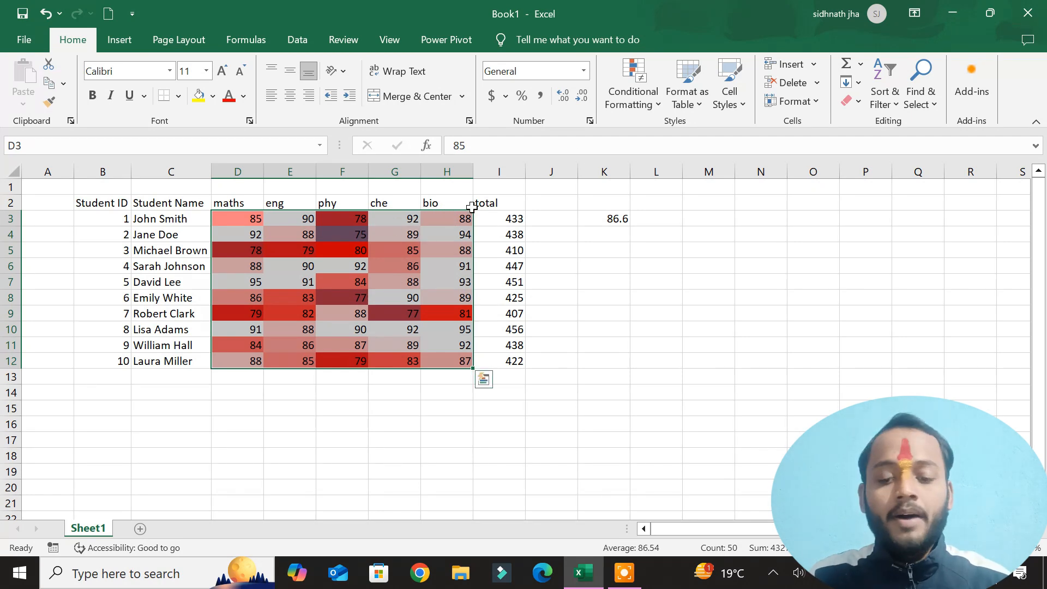
Step: Examine the options of the other new-rule types, from cells that contain to formula-based formatting, without creating a rule
left_click(627, 96)
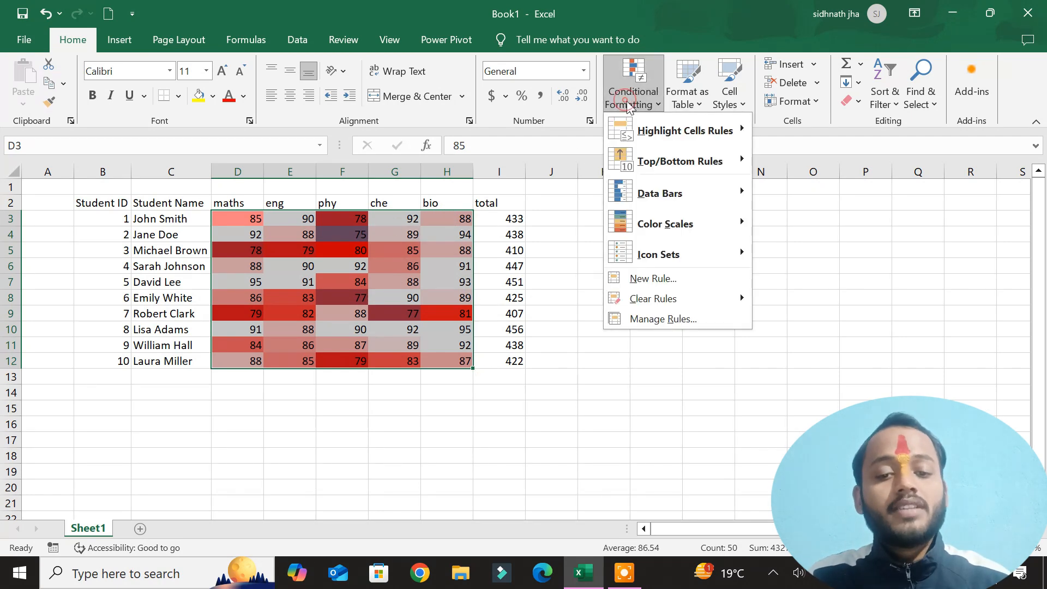
left_click(703, 282)
left_click(657, 147)
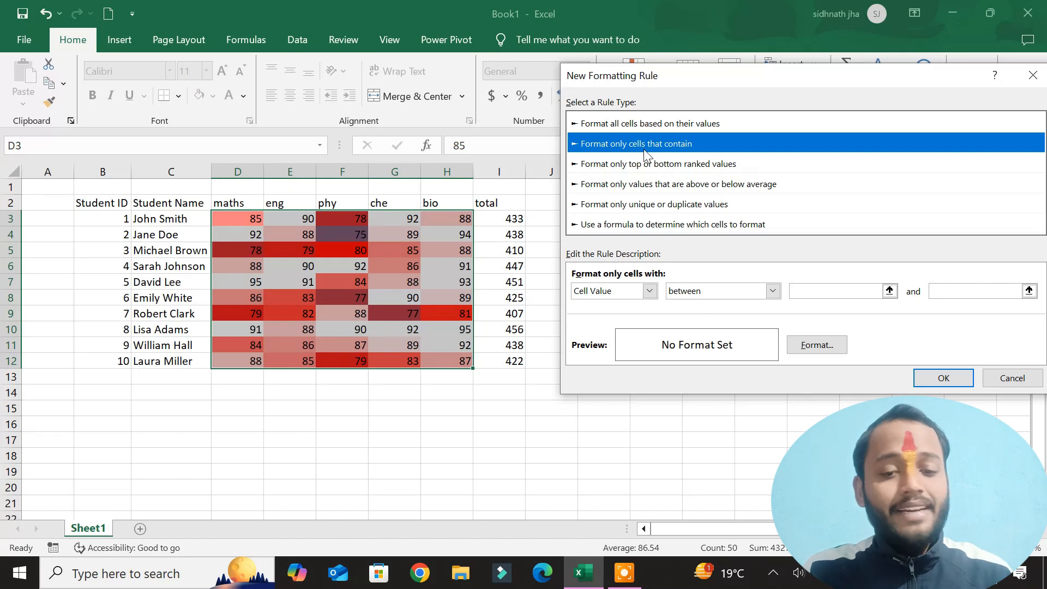
left_click(649, 291)
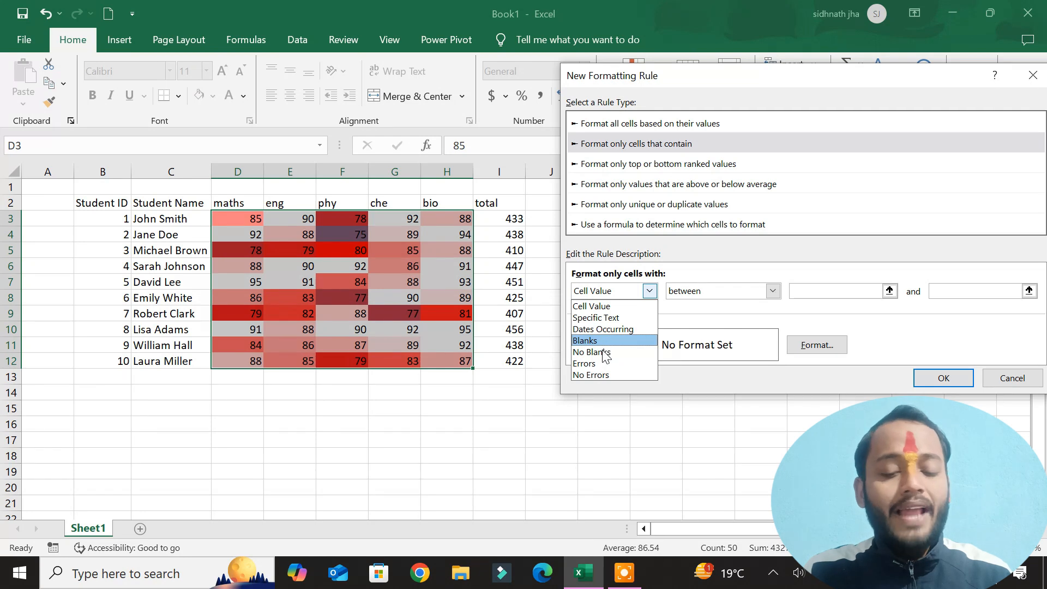
left_click(635, 169)
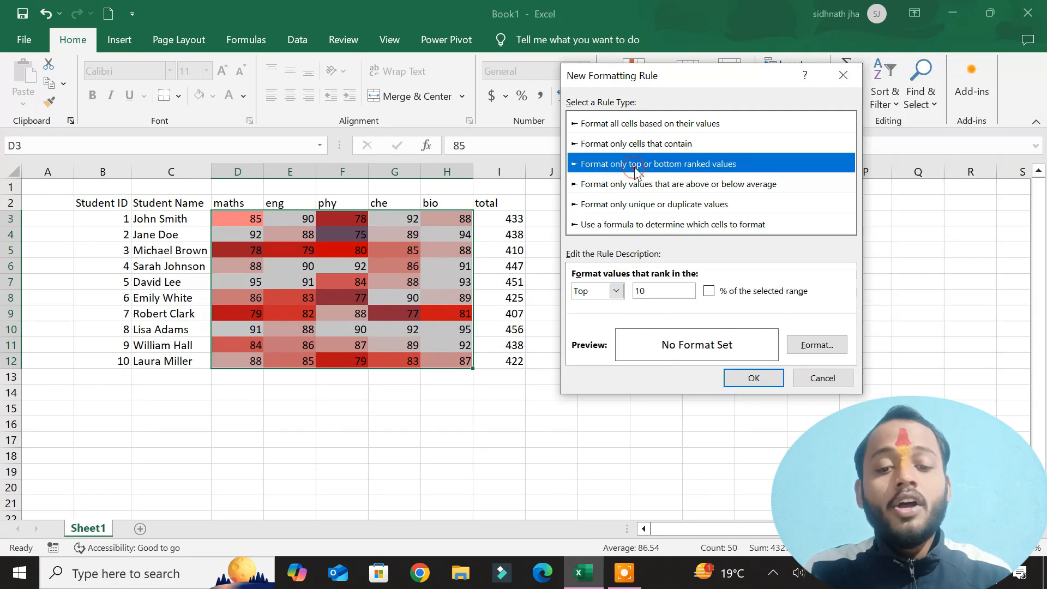
left_click(708, 292)
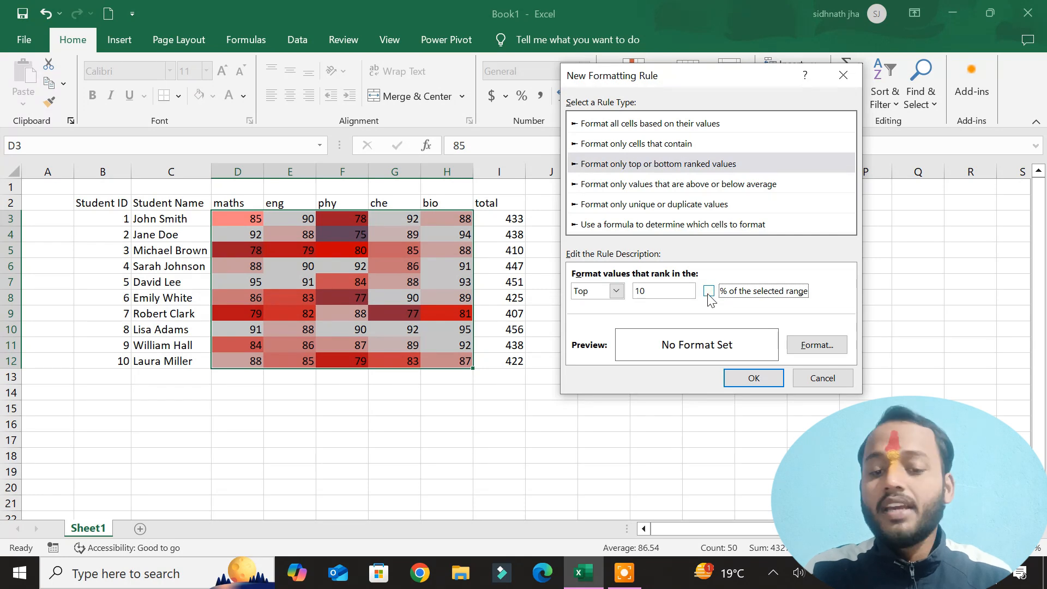
left_click(641, 184)
left_click(645, 204)
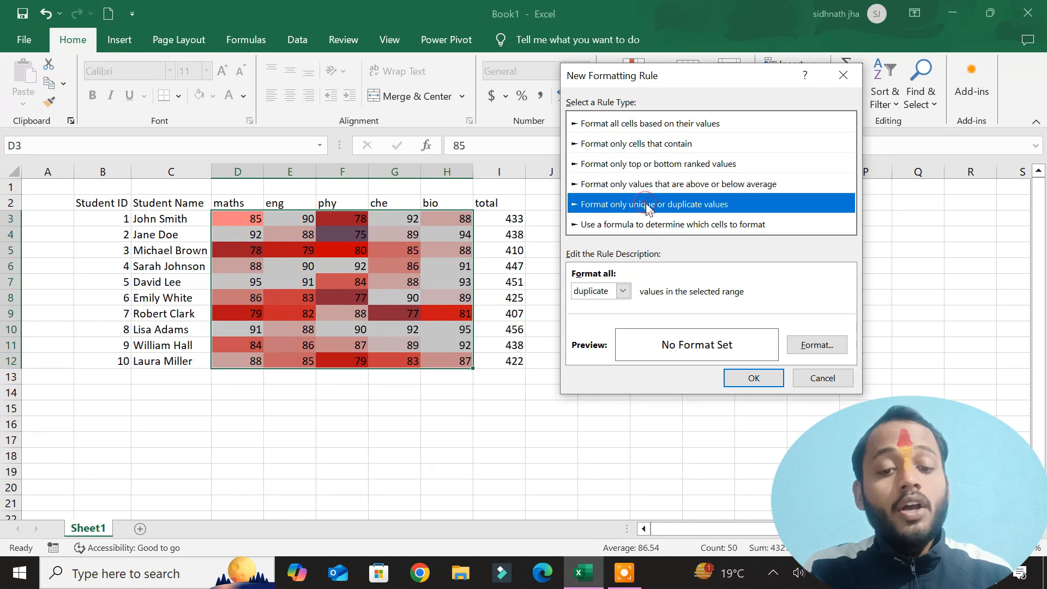
left_click(651, 227)
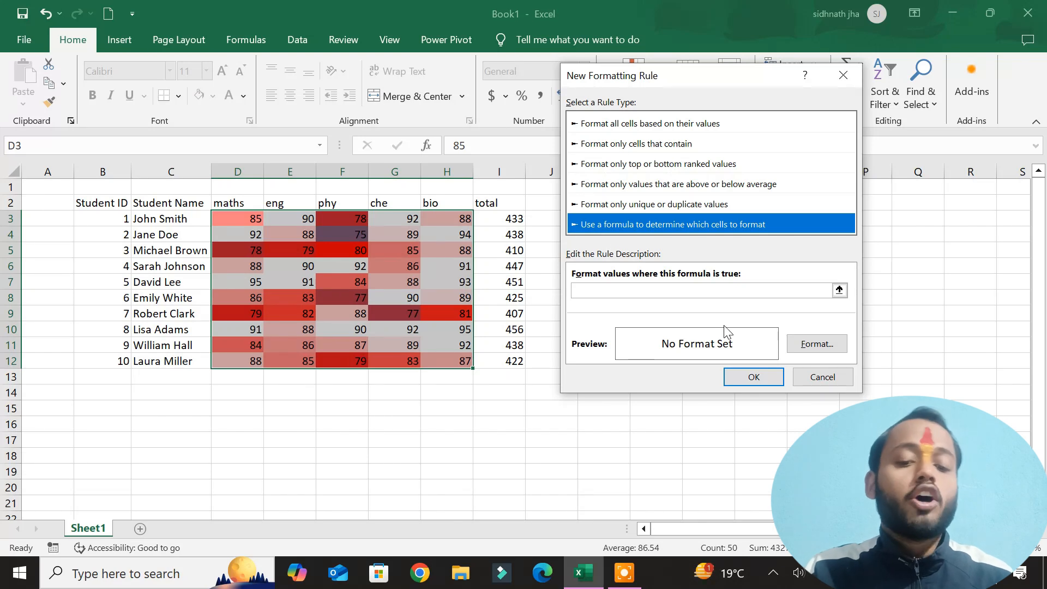
left_click(823, 376)
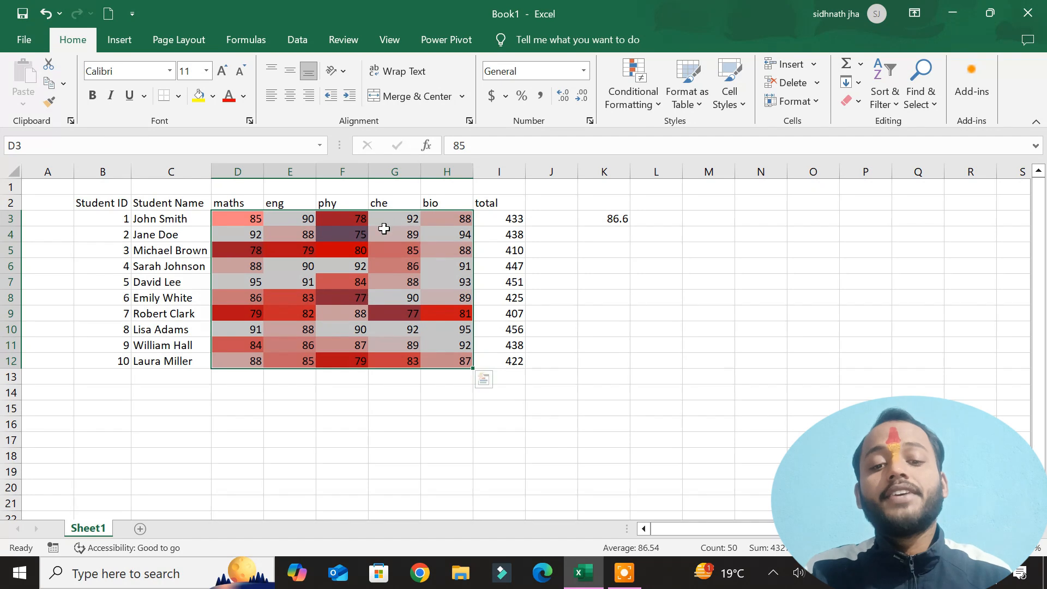
Step: Clear the conditional formatting rules from the entire sheet
left_click(622, 111)
mouse_move(672, 294)
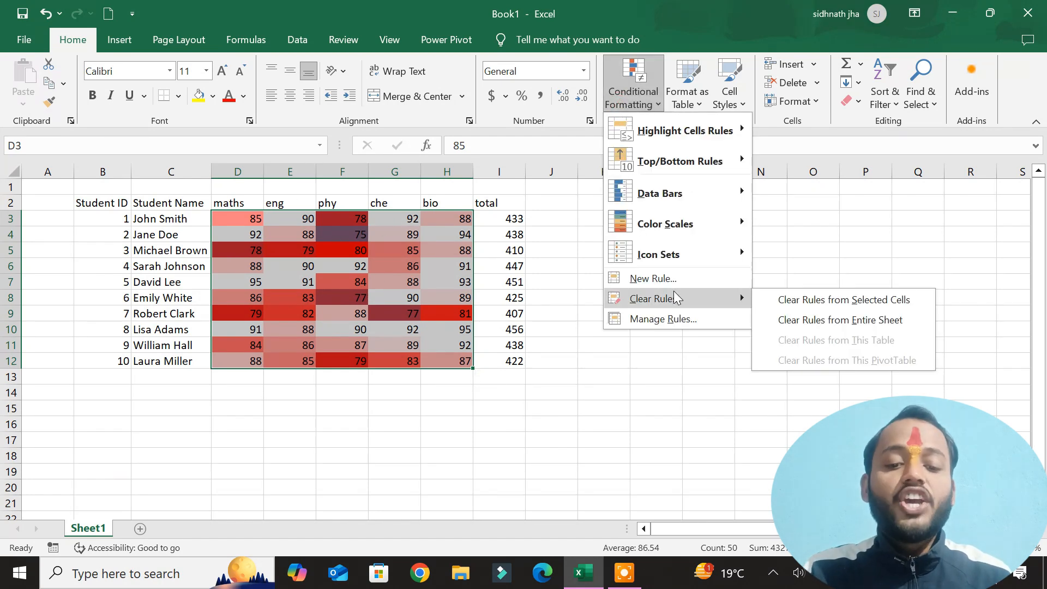
left_click(866, 319)
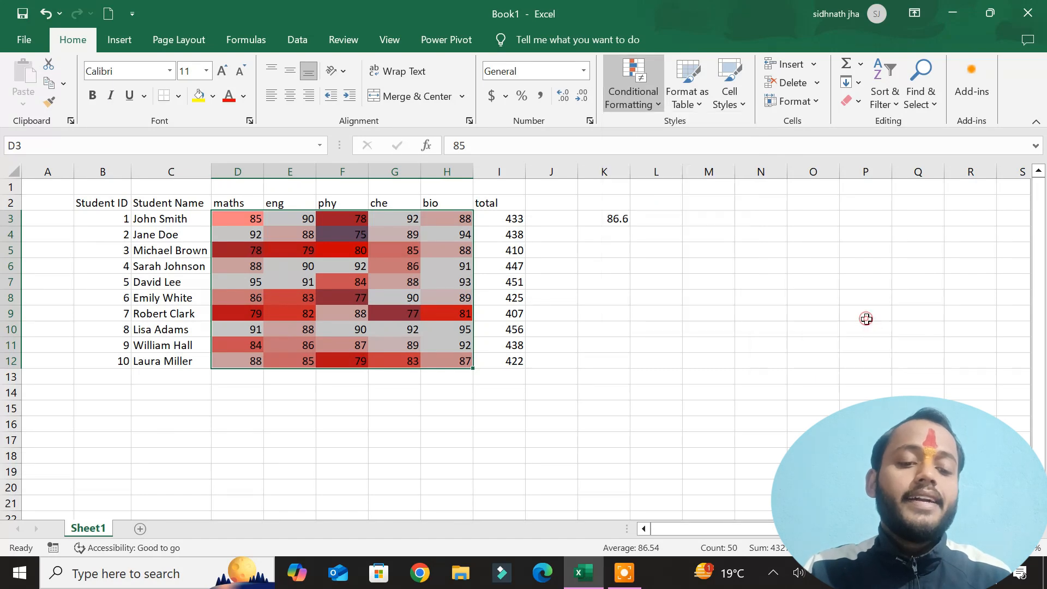
Step: Check the Conditional Formatting Rules Manager for rules on the current selection, and close it
left_click(654, 76)
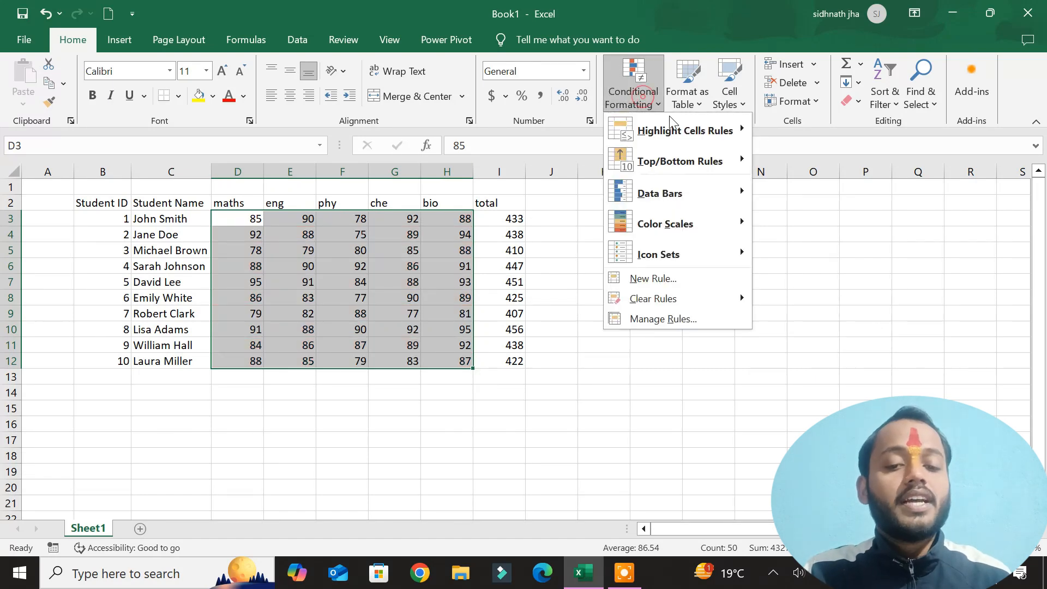
left_click(700, 320)
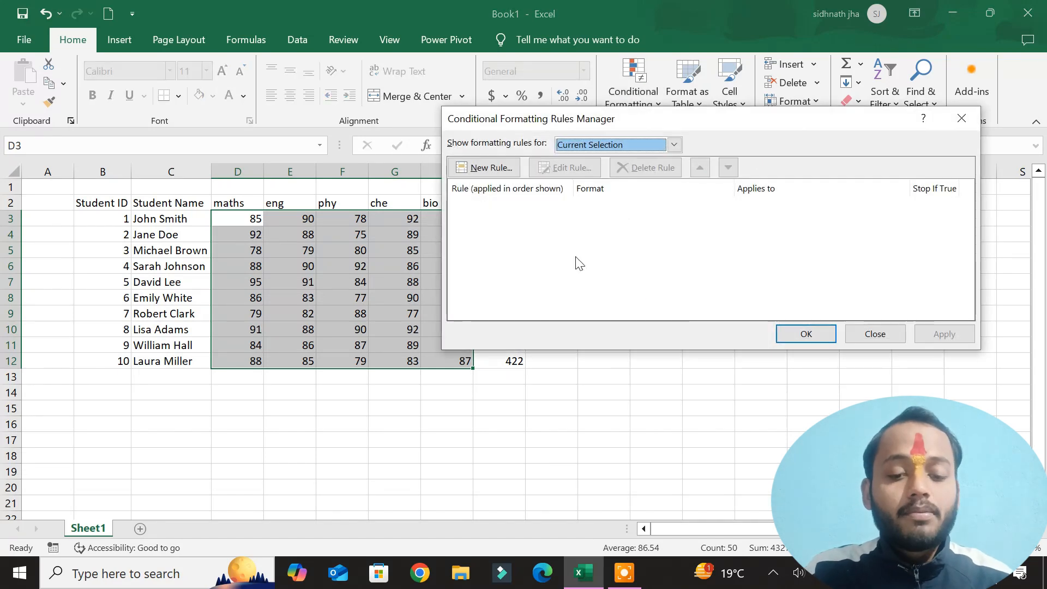
left_click(961, 118)
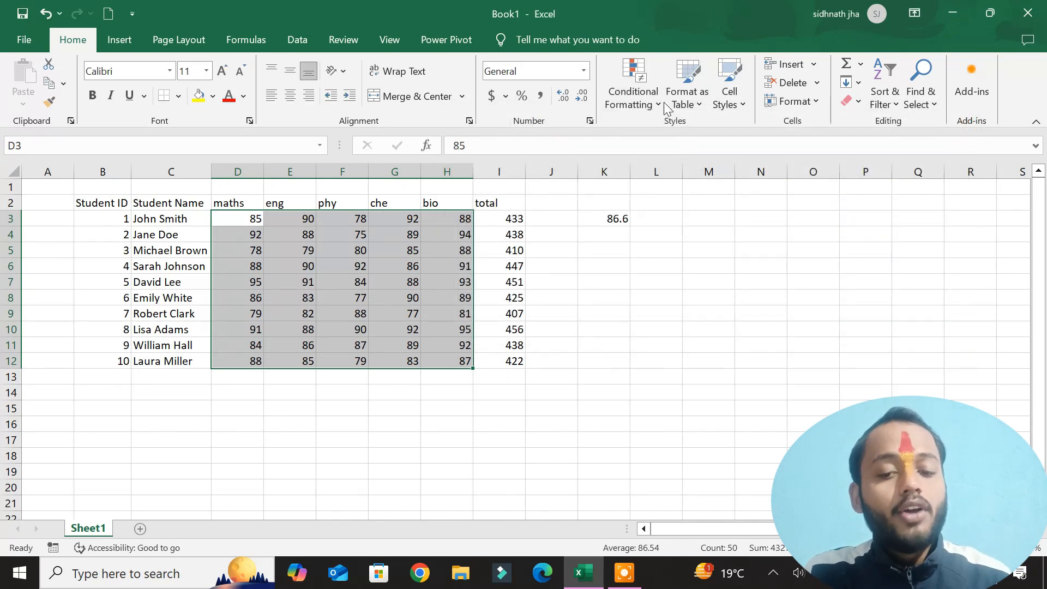
Step: Apply green gradient-fill data bars to the marks in D3:H12
left_click(644, 101)
mouse_move(676, 188)
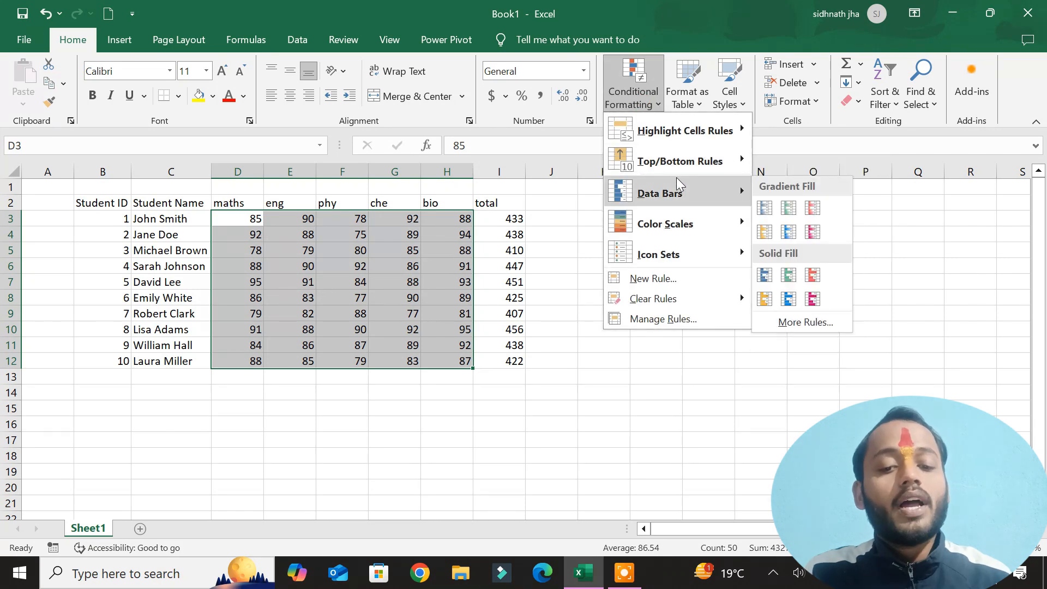
left_click(790, 208)
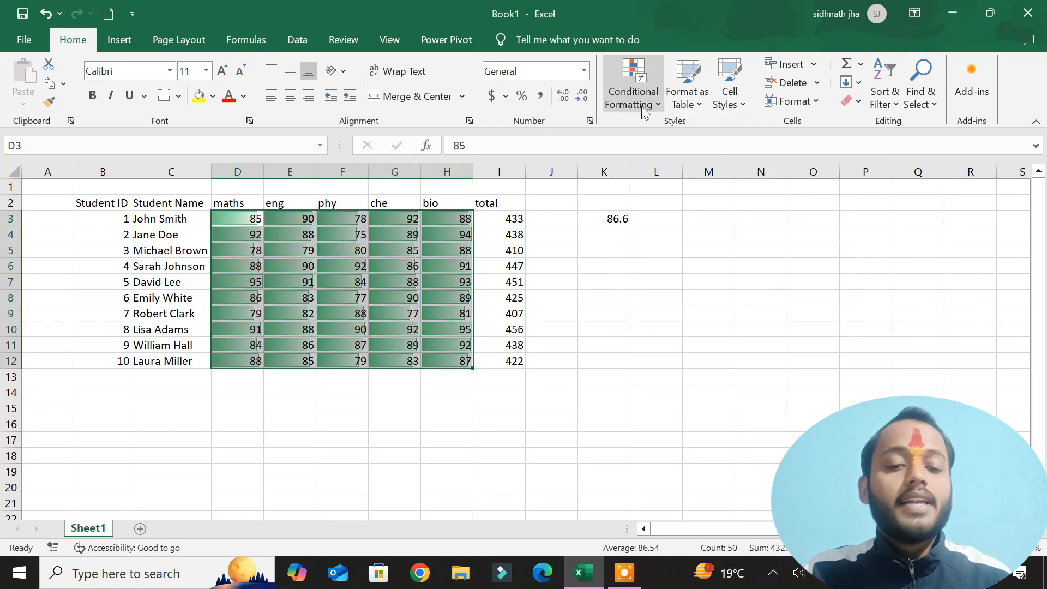
Step: Inspect the data bar rule's format and applied range in the Conditional Formatting Rules Manager, and close it unchanged
left_click(641, 104)
left_click(662, 318)
left_click(613, 212)
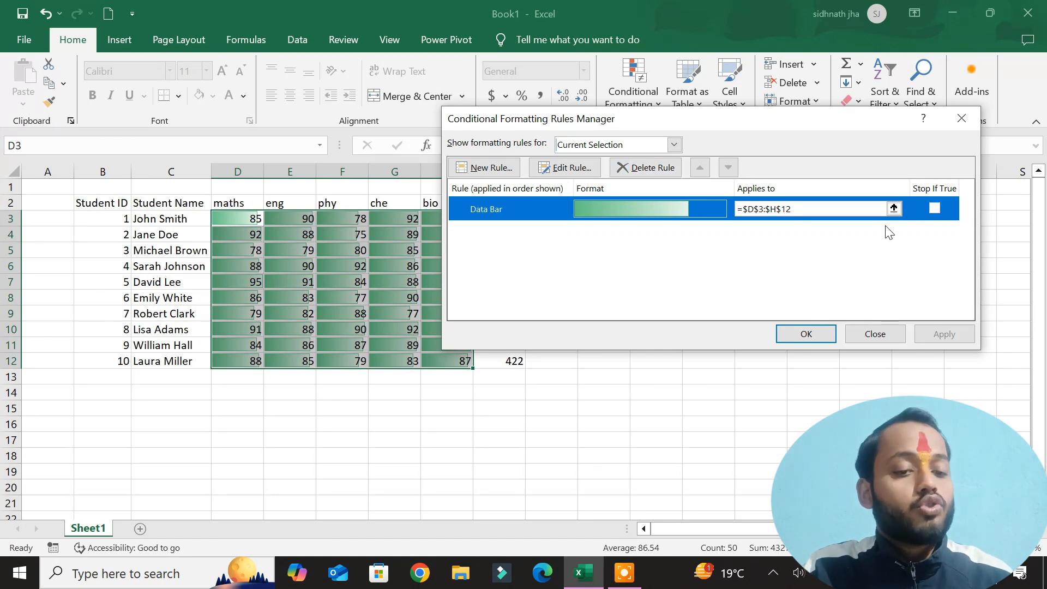
left_click(878, 337)
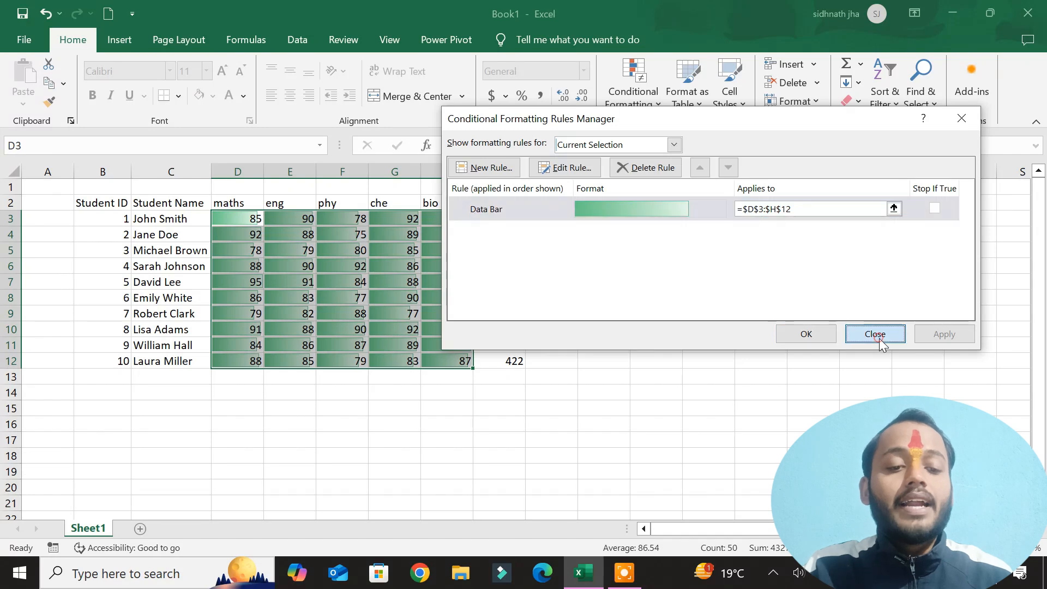